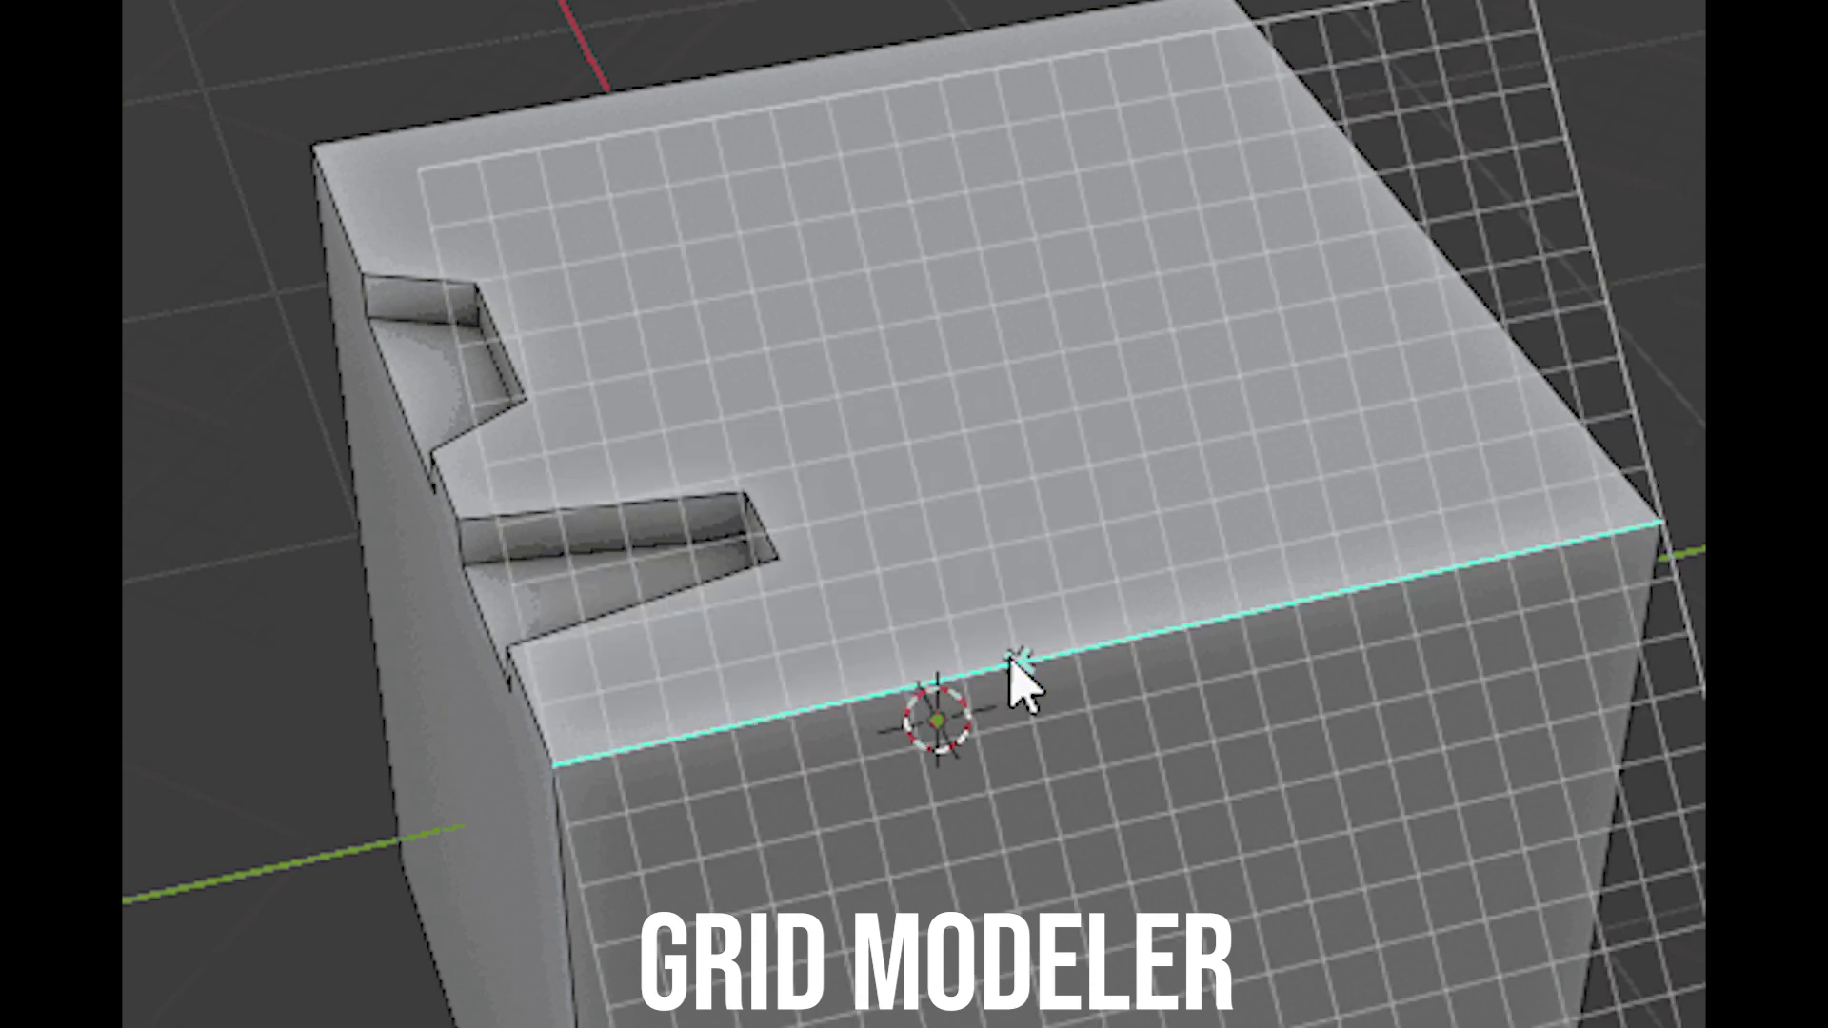
Step: Cut an angled recess across the cube's front top edge with Grid Modeler
{"action": "left_click", "coordinate": [922, 500]}
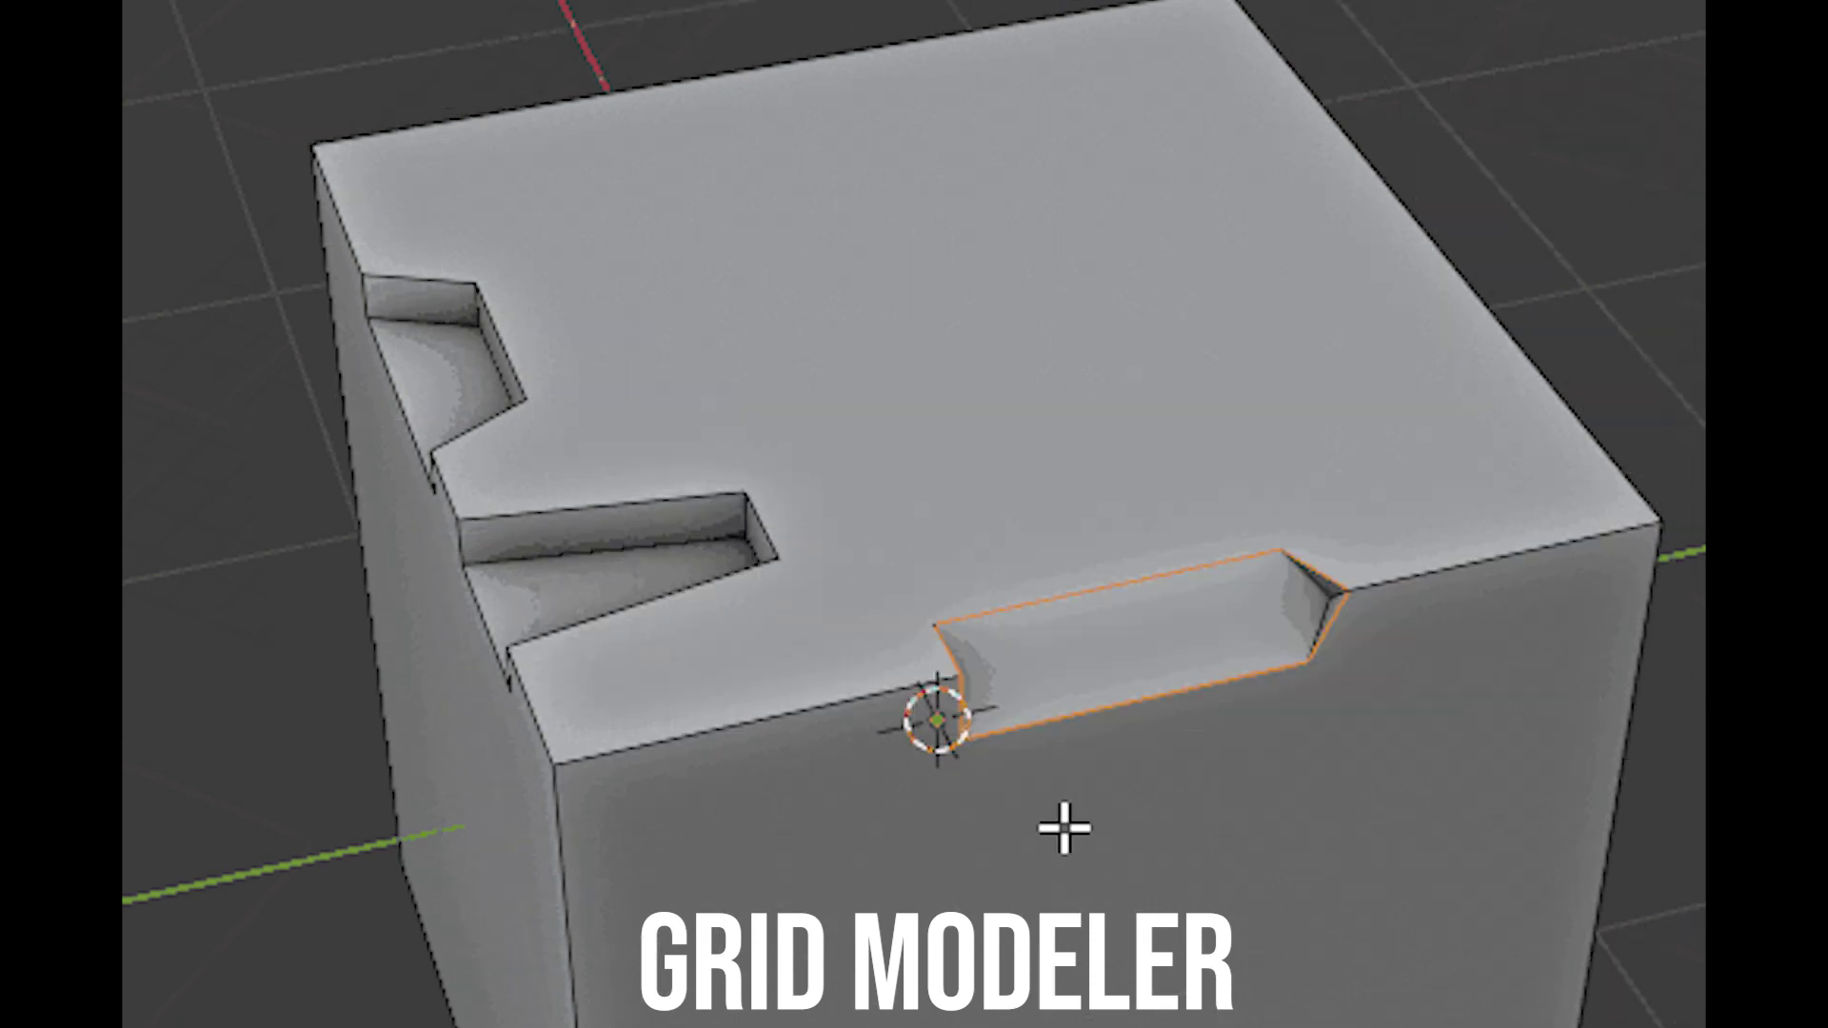
Step: Outline an octagon on the cube's slanted face with Grid Modeler and raise it into a protruding block
{"action": "left_click", "coordinate": [683, 100]}
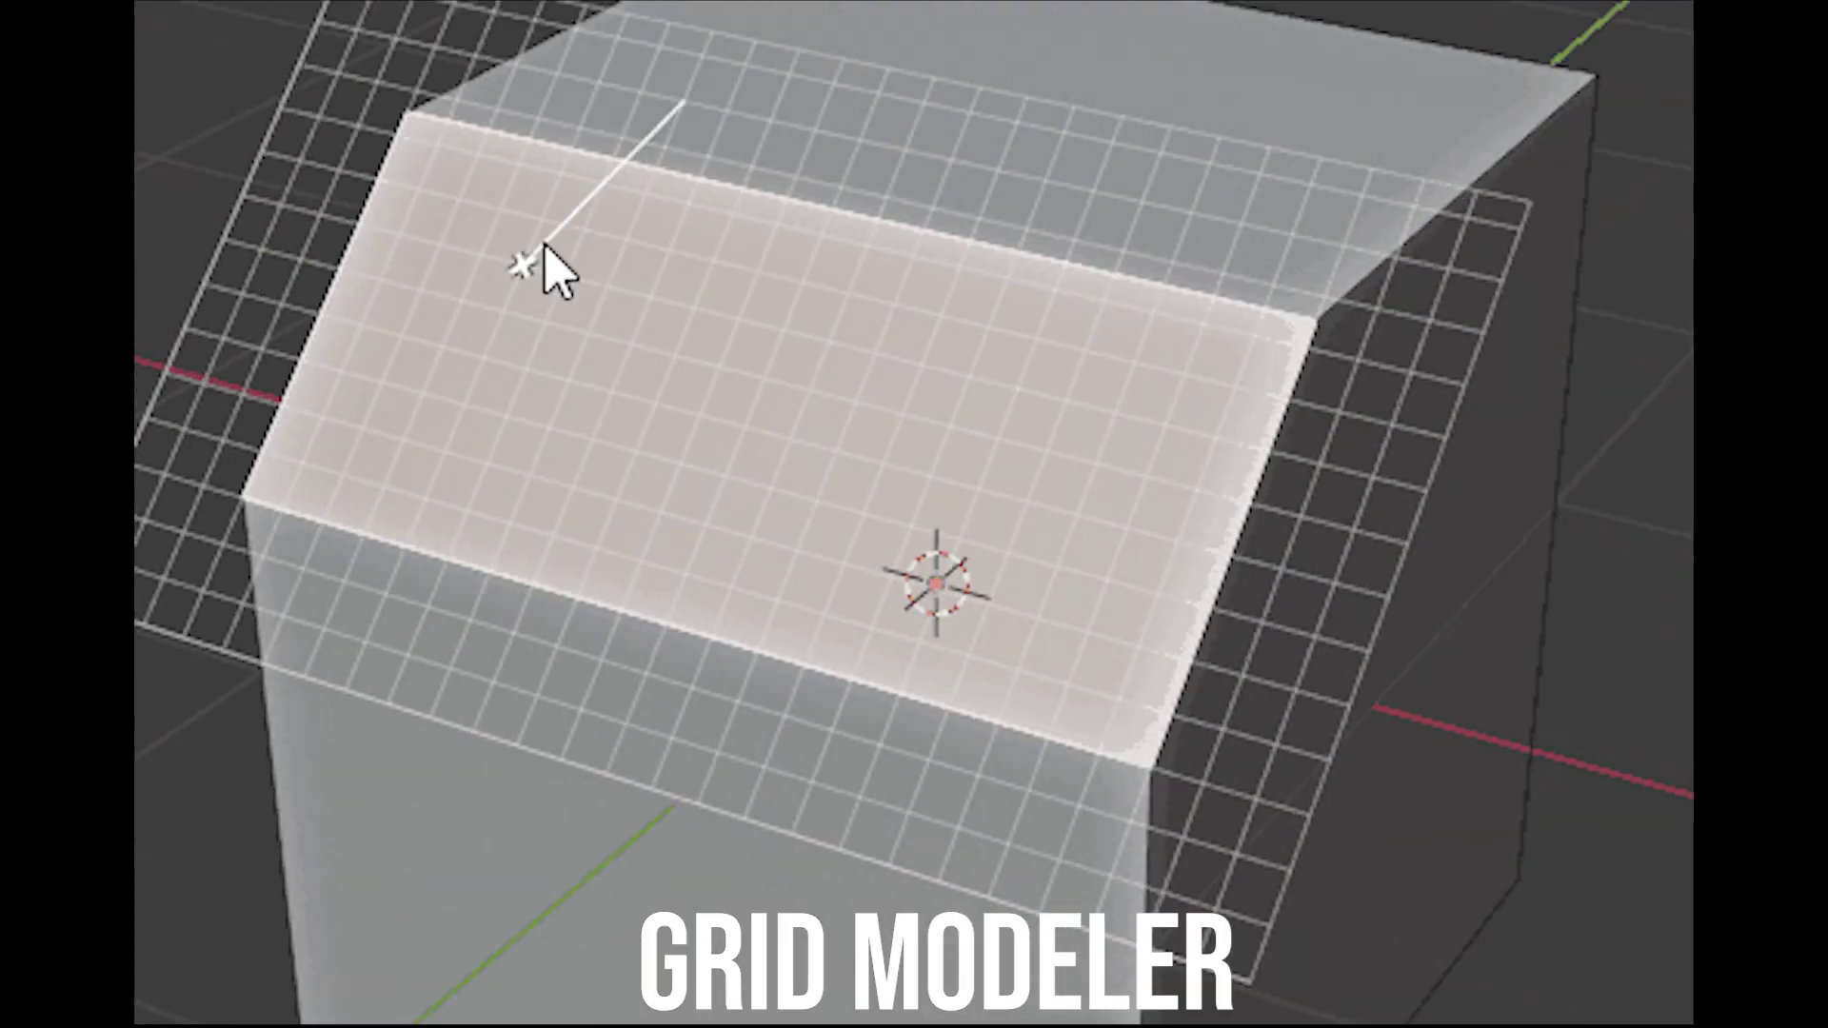
{"action": "left_click", "coordinate": [541, 224]}
{"action": "left_click", "coordinate": [445, 452]}
{"action": "left_click", "coordinate": [457, 605]}
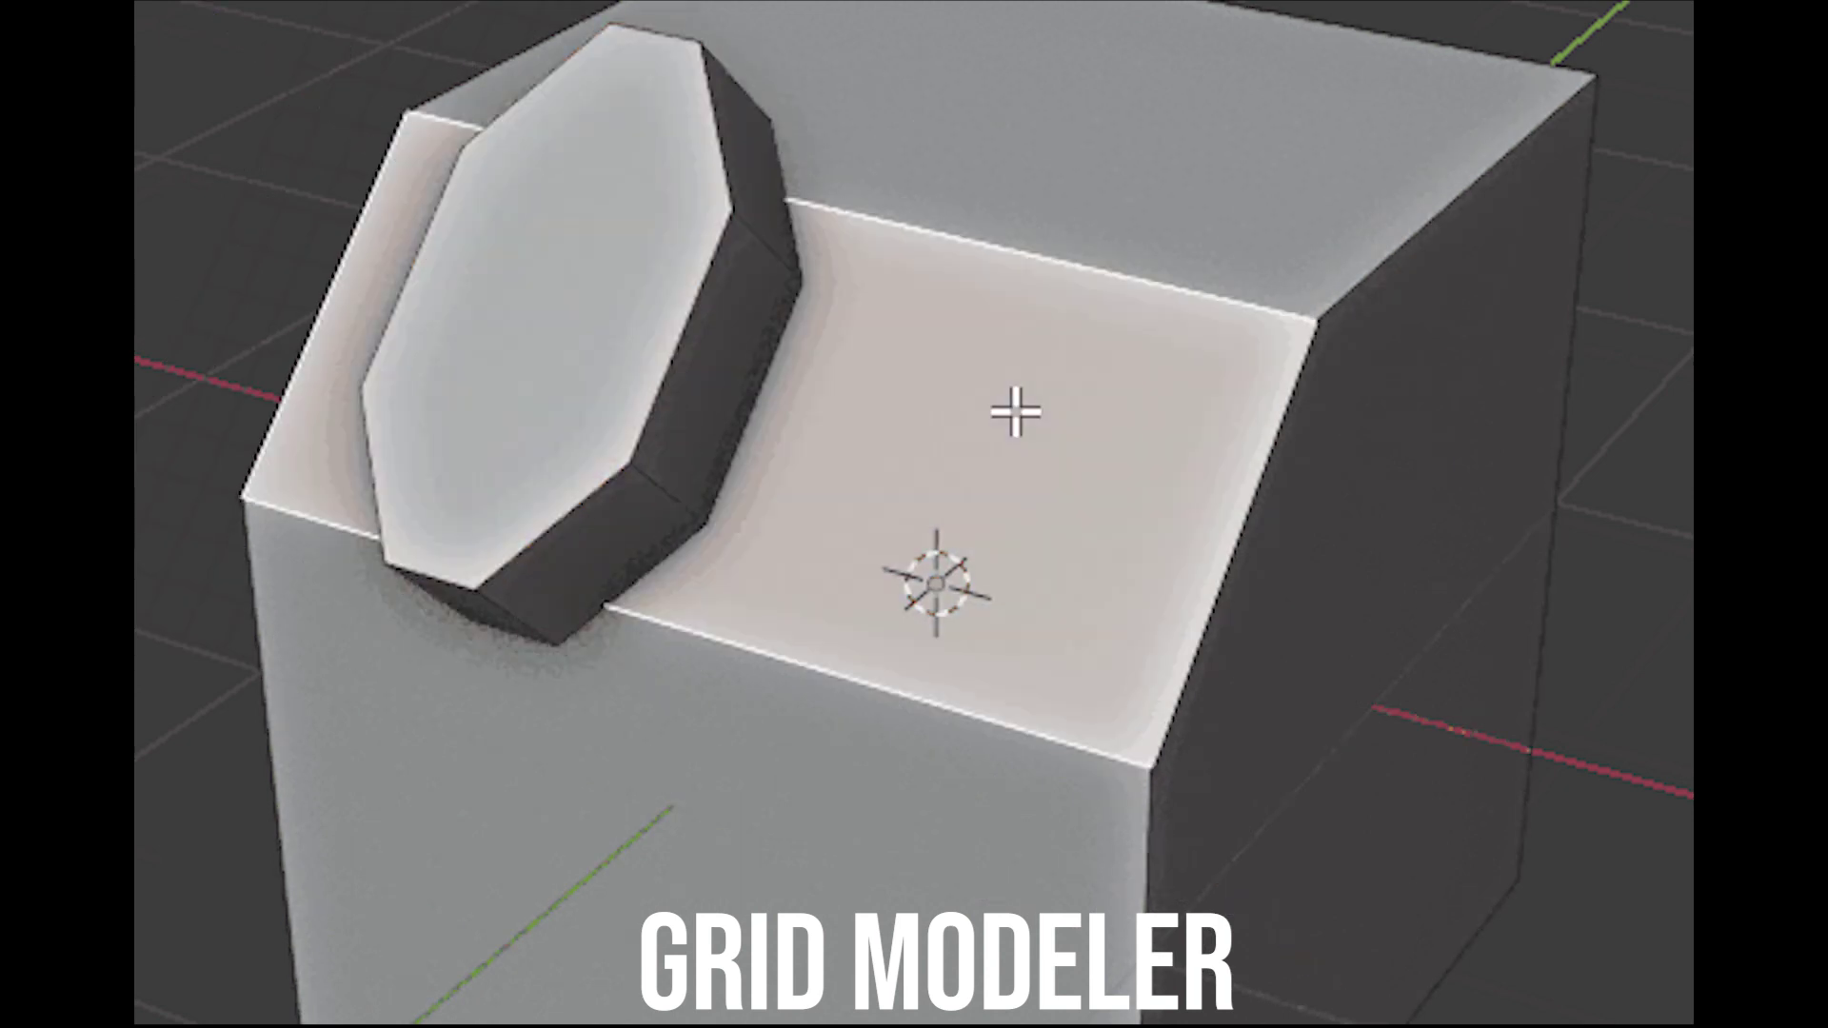
Step: Draw a zigzag line snapped to the Grid Modeler grid across the face
{"action": "left_click", "coordinate": [903, 151]}
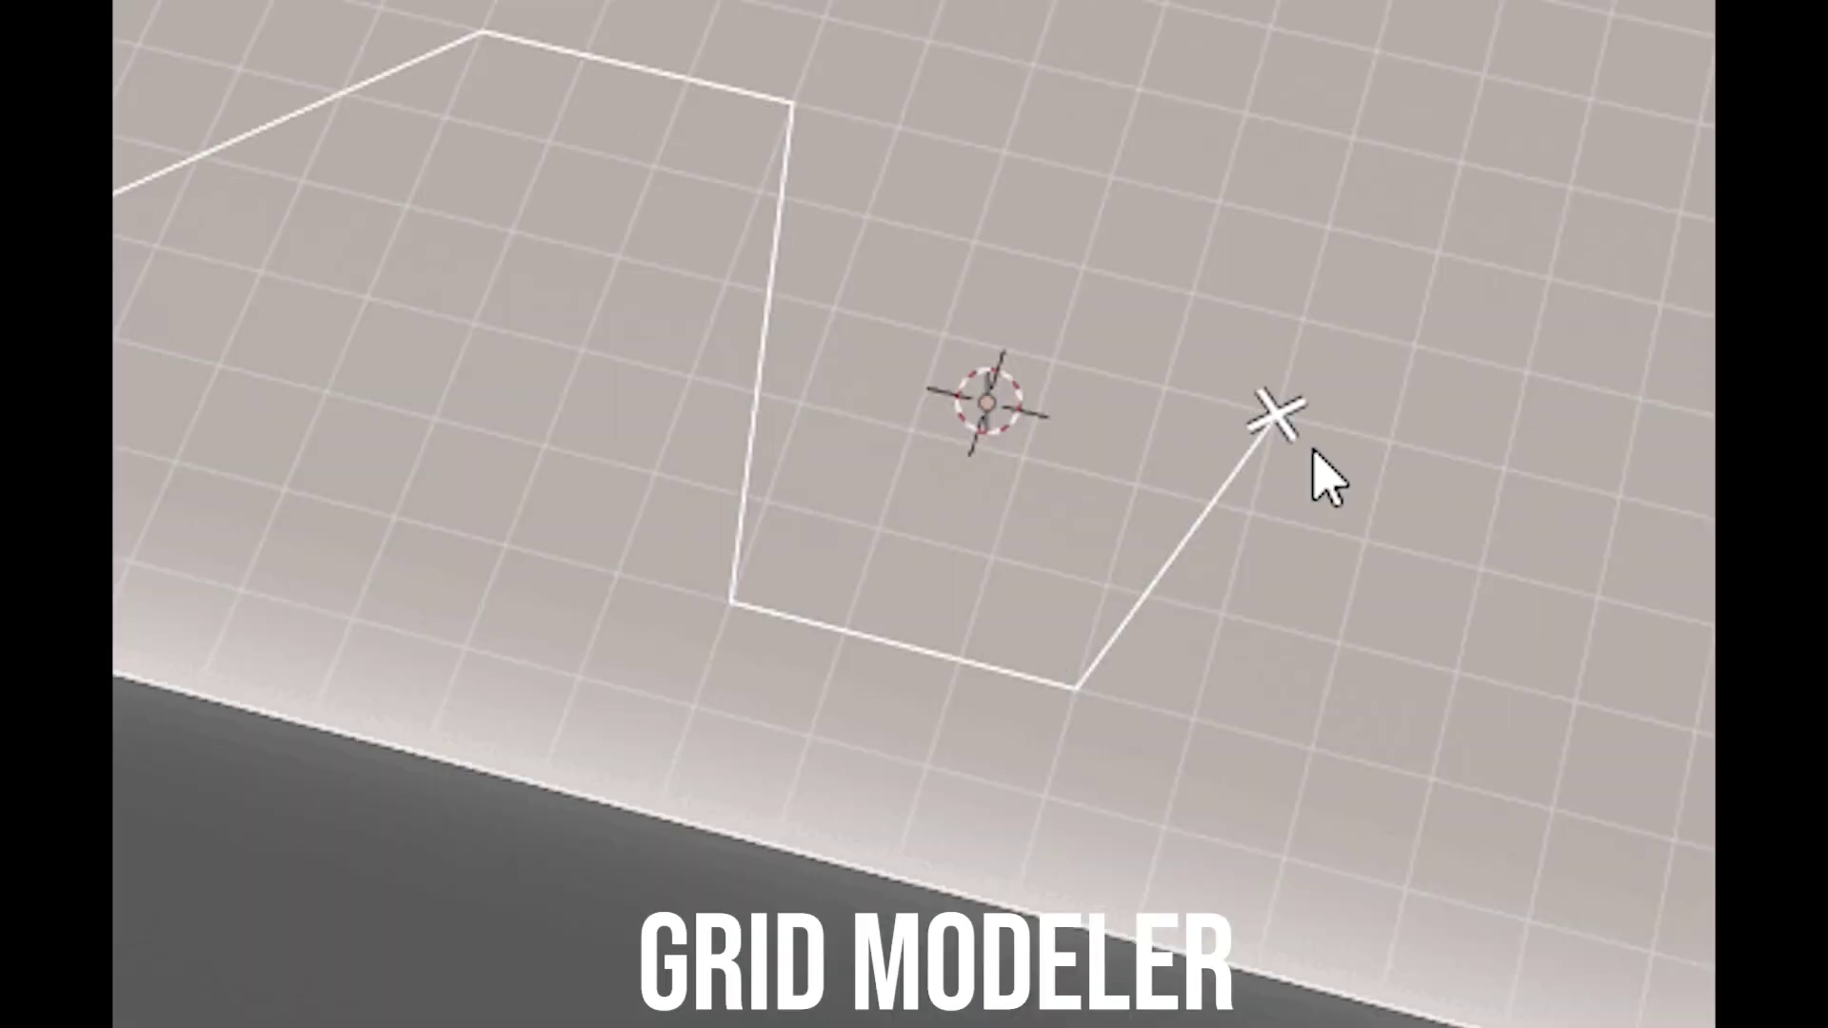
{"action": "left_click", "coordinate": [1547, 279]}
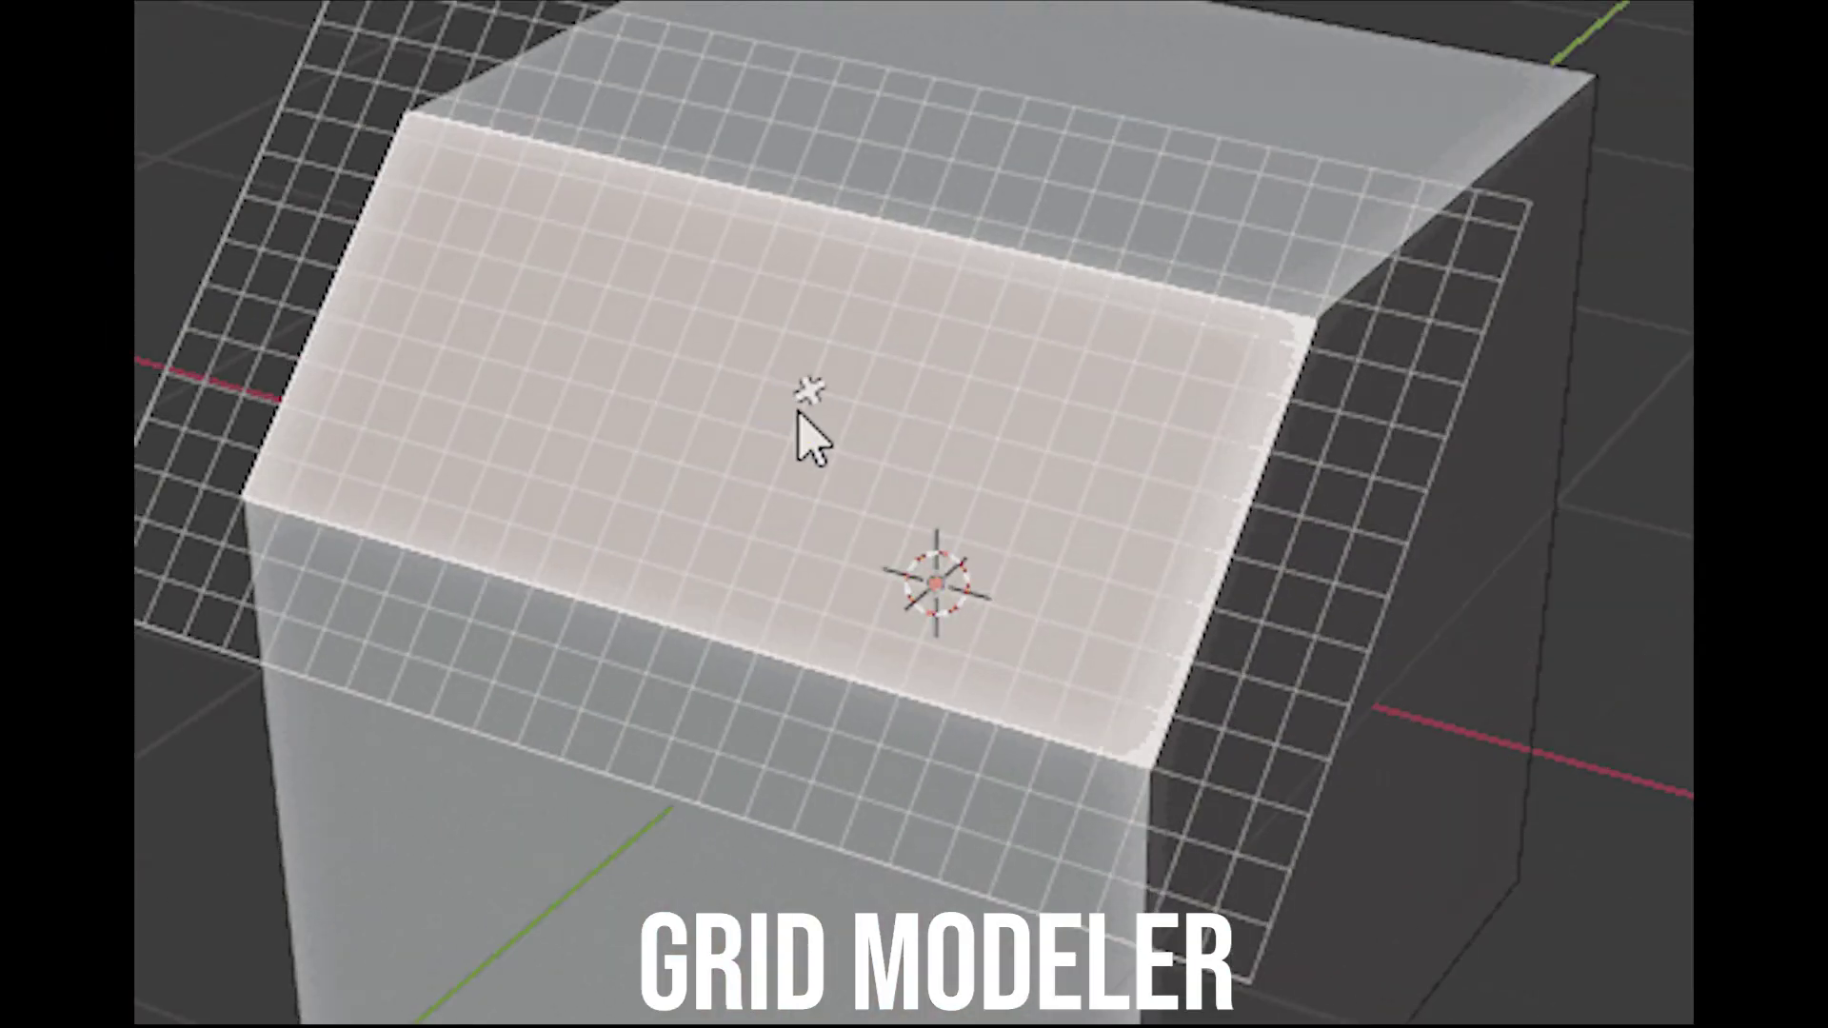
Step: Draw a closed eight-sided outline on the Grid Modeler grid, overhanging both long edges of the slanted face
{"action": "left_click", "coordinate": [683, 102]}
{"action": "left_click", "coordinate": [540, 226]}
{"action": "left_click", "coordinate": [445, 454]}
{"action": "left_click", "coordinate": [471, 618]}
{"action": "left_click", "coordinate": [557, 646]}
{"action": "left_click", "coordinate": [710, 522]}
{"action": "left_click", "coordinate": [803, 282]}
{"action": "left_click", "coordinate": [771, 122]}
{"action": "left_click", "coordinate": [683, 102]}
{"action": "key", "text": "Return"}
Step: Extrude the eight-sided outline outward from the slanted face
{"action": "key", "text": "e"}
{"action": "left_click", "coordinate": [975, 333]}
{"action": "left_click", "coordinate": [904, 150]}
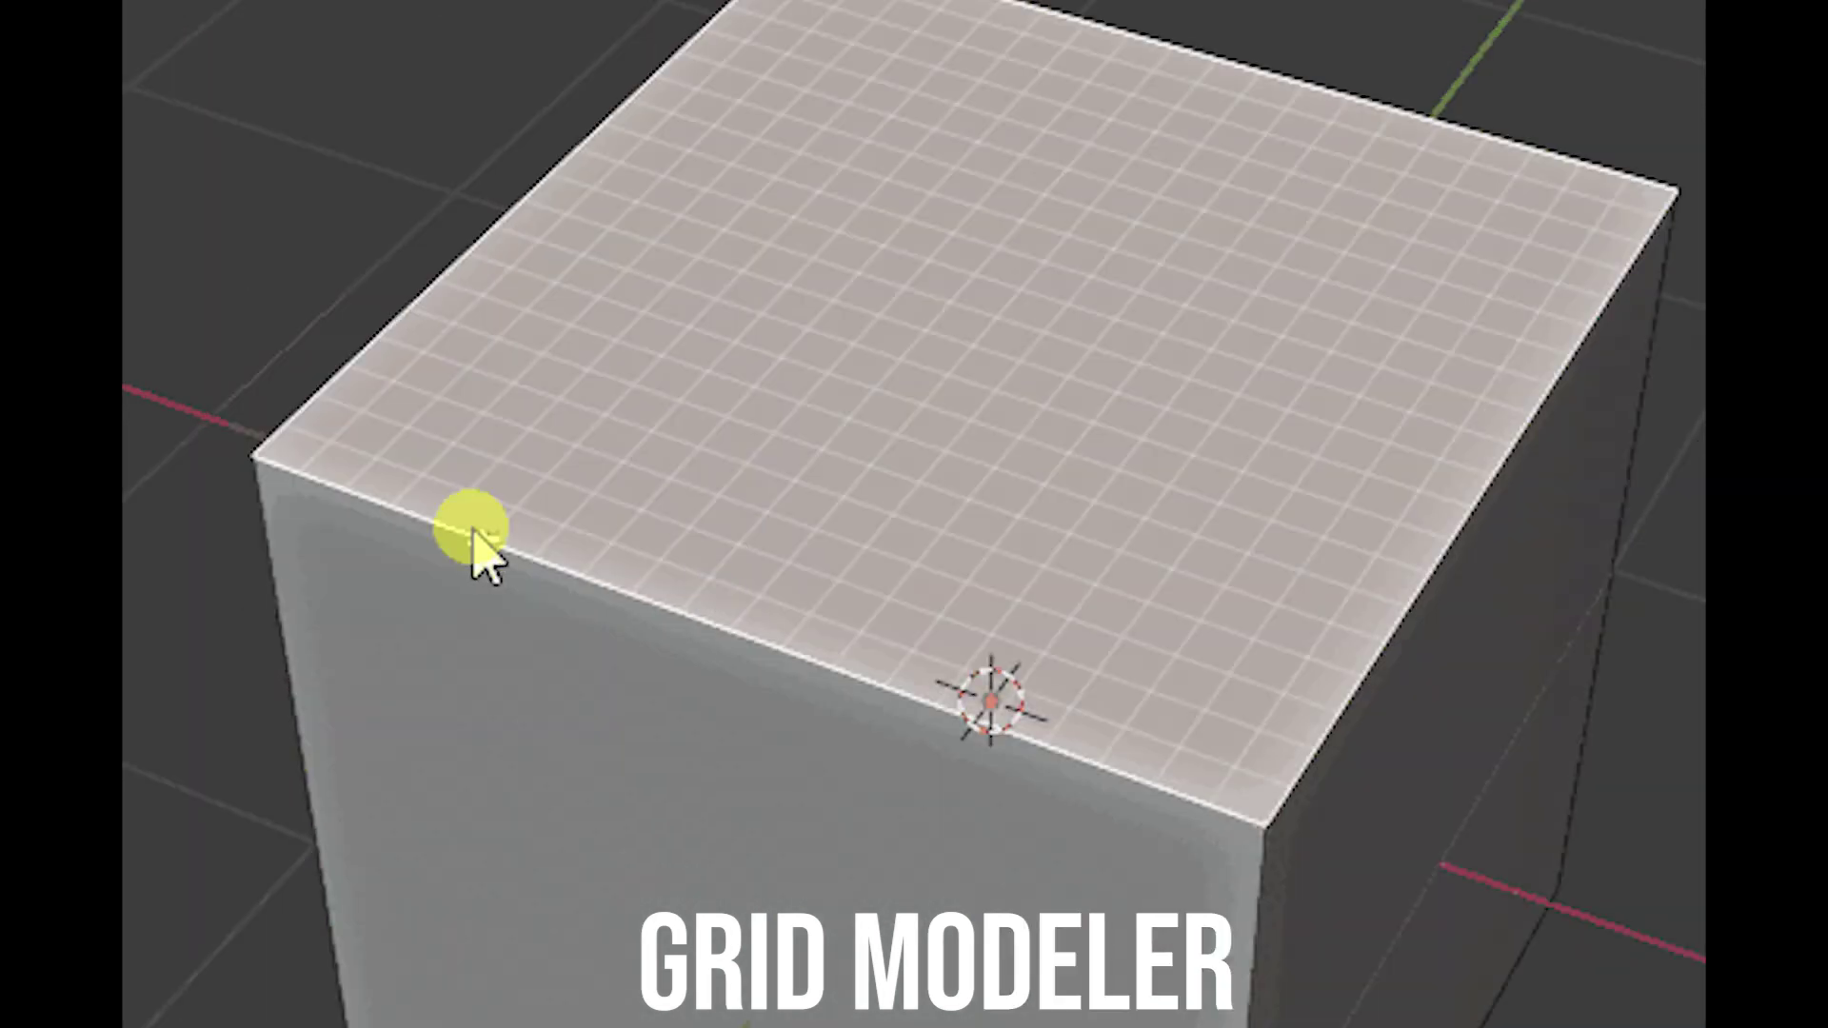
Step: Draw a four-point trapezoidal profile on the top face's front edge and cut it into the cube as a recess
{"action": "left_click", "coordinate": [490, 535]}
{"action": "left_click", "coordinate": [596, 494]}
{"action": "left_click", "coordinate": [760, 564]}
{"action": "left_click", "coordinate": [786, 657]}
{"action": "key", "text": "Return"}
Step: Draw a second four-point profile beside the first recess, crossing the front edge, and apply the cut
{"action": "left_click", "coordinate": [857, 724]}
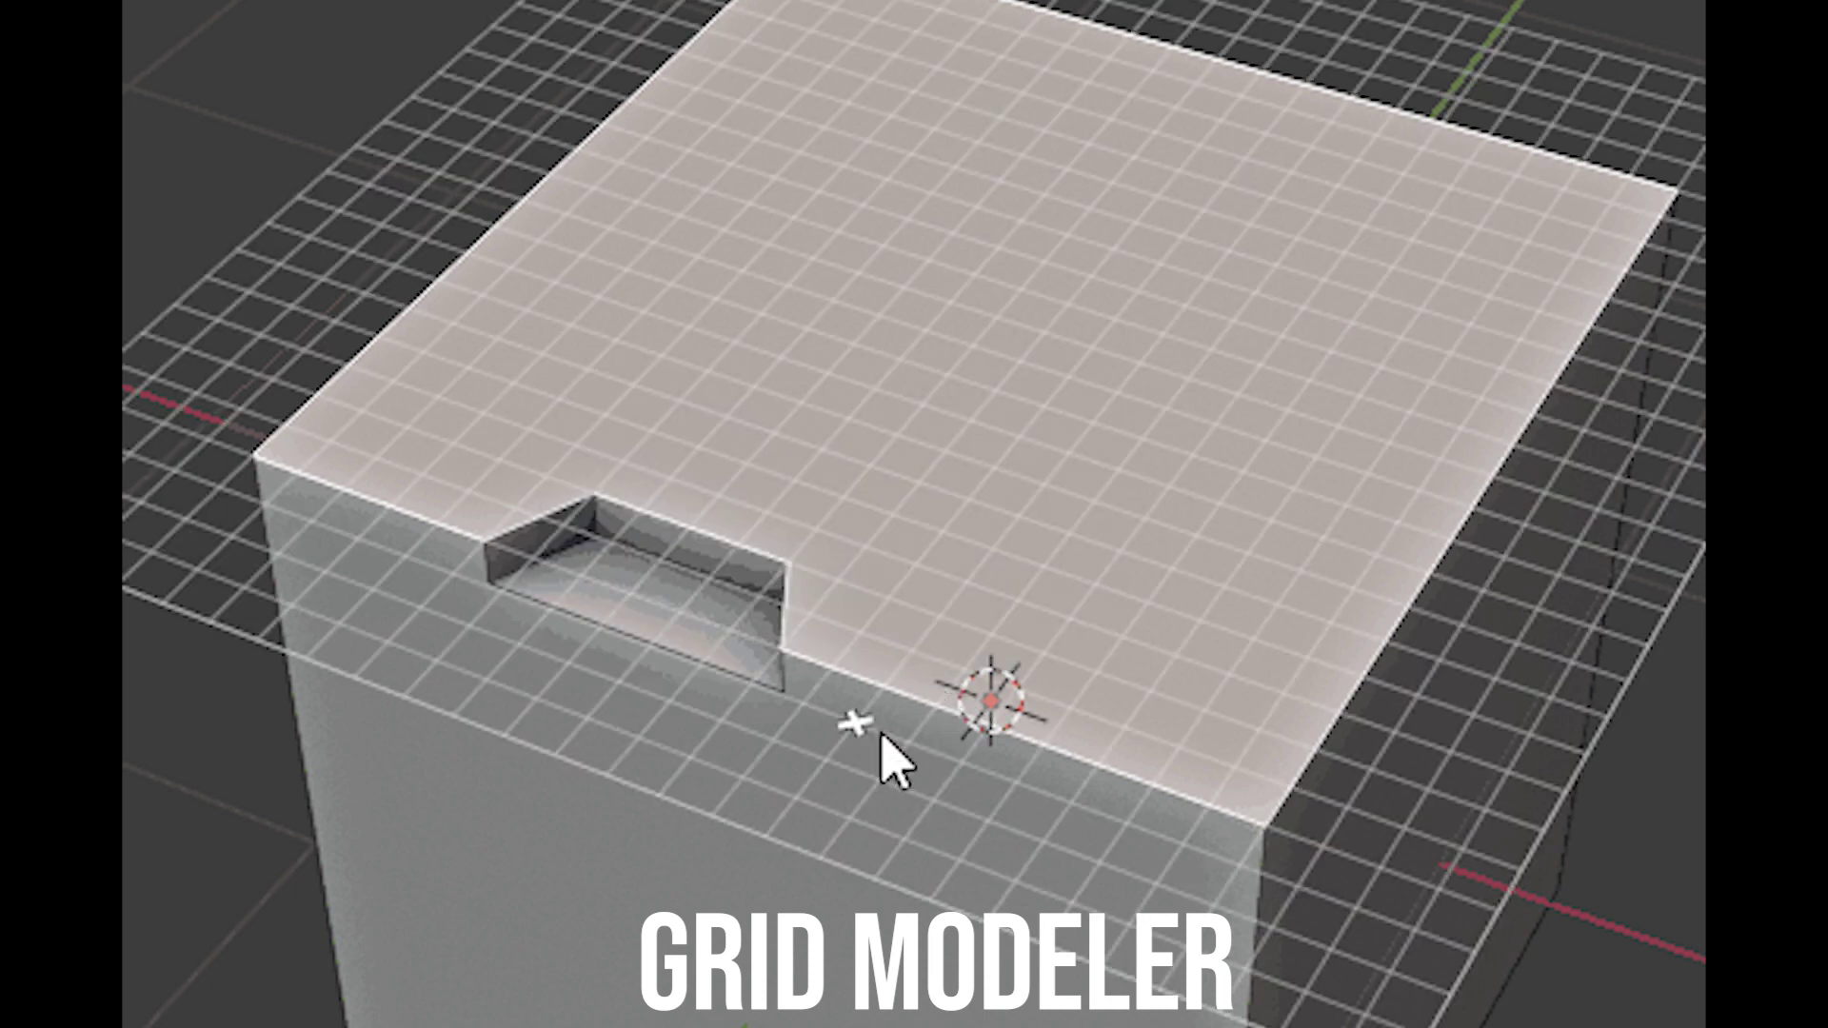
{"action": "left_click", "coordinate": [1071, 536]}
{"action": "left_click", "coordinate": [1171, 569]}
{"action": "left_click", "coordinate": [1065, 787]}
{"action": "key", "text": "Return"}
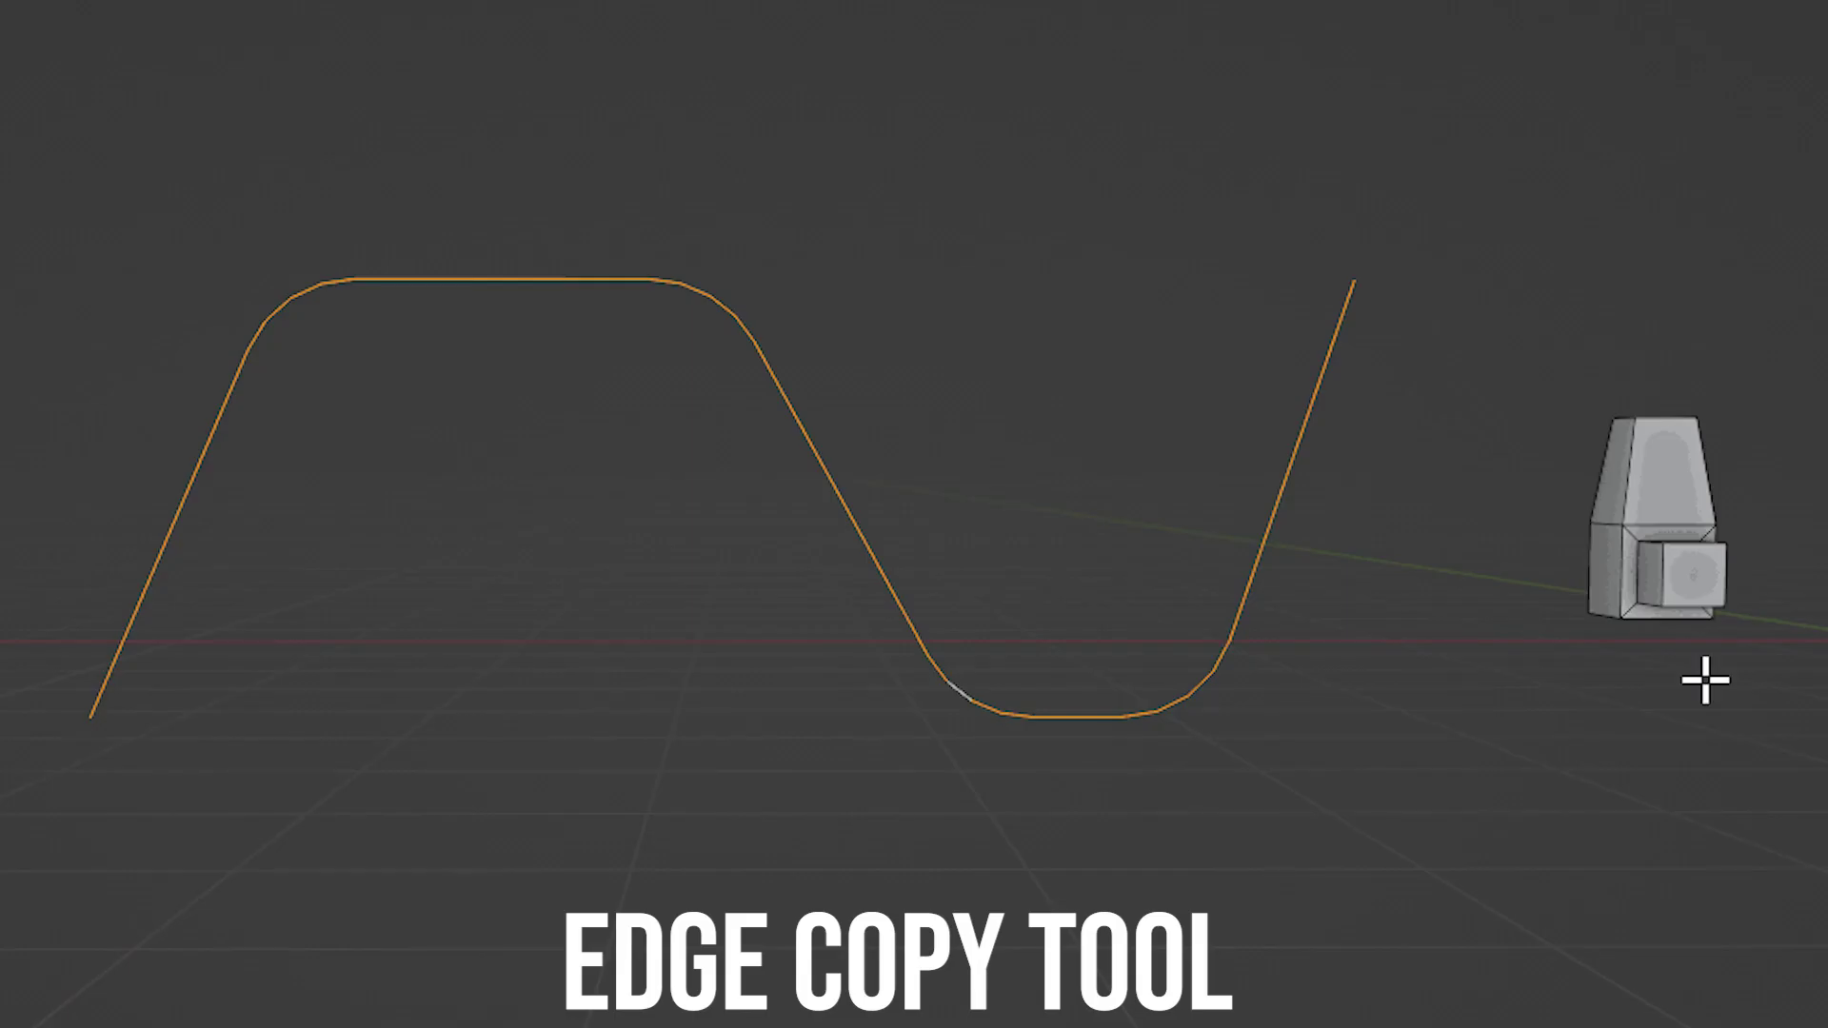
Step: Copy the small stepped block along the selected wavy edge path with the Edge Copy Tool
{"action": "left_click", "coordinate": [1672, 514]}
{"action": "key", "text": "q"}
{"action": "left_click", "coordinate": [1521, 533]}
{"action": "left_click", "coordinate": [902, 689]}
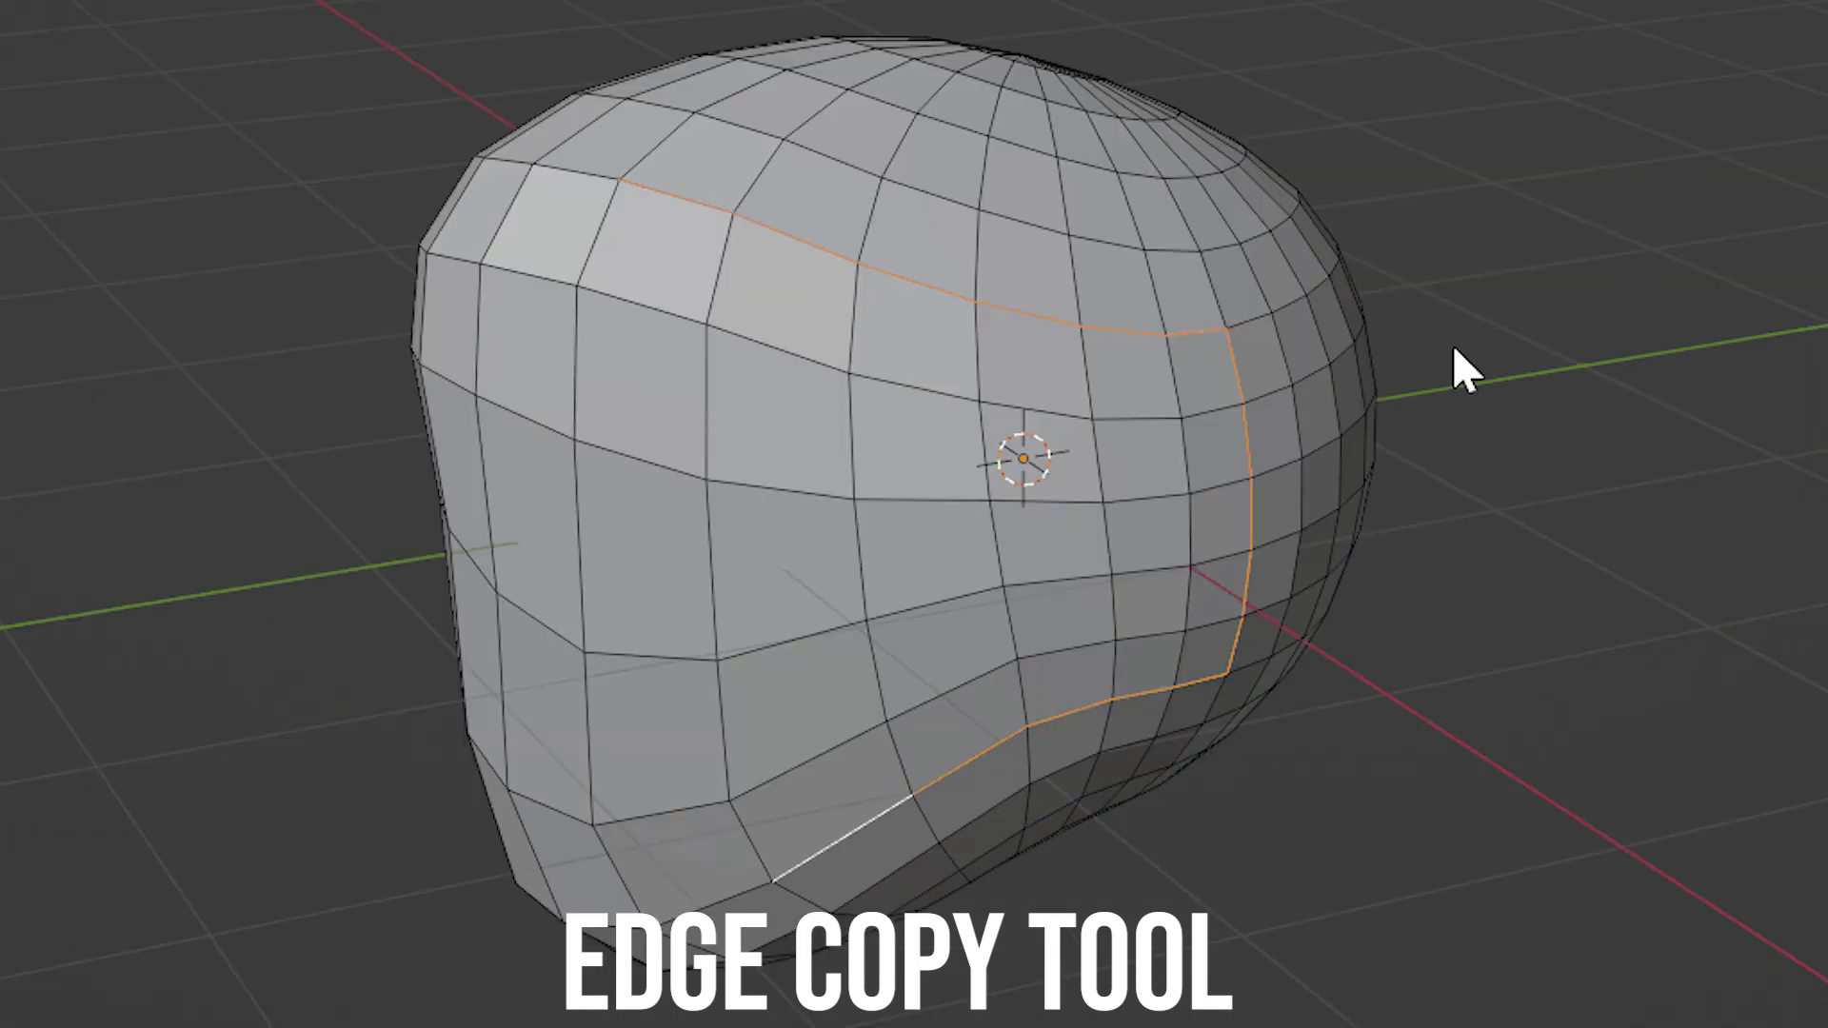
Step: Copy the small cube along the selected edge path on the rounded head-like mesh with the Edge Copy Tool
{"action": "key", "text": "q"}
{"action": "left_click", "coordinate": [1272, 400]}
{"action": "key", "text": "shift+a"}
{"action": "left_click", "coordinate": [947, 284]}
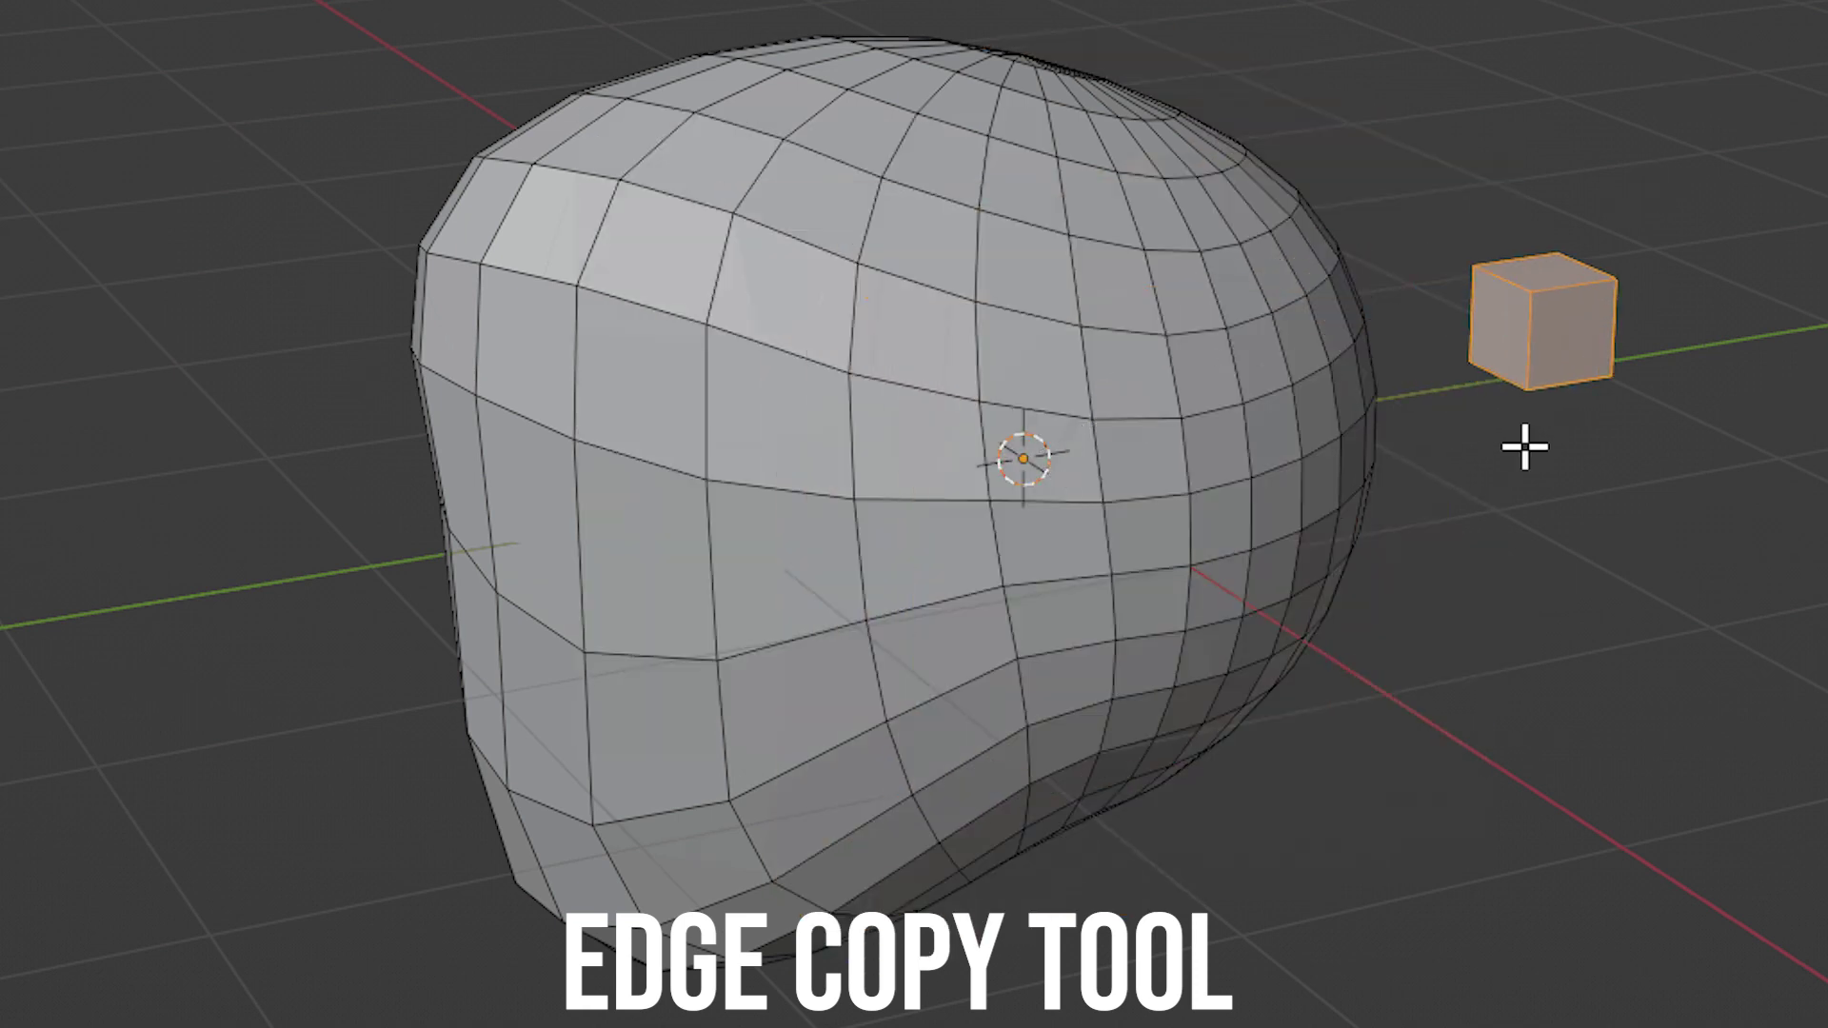
{"action": "left_click", "coordinate": [1522, 441]}
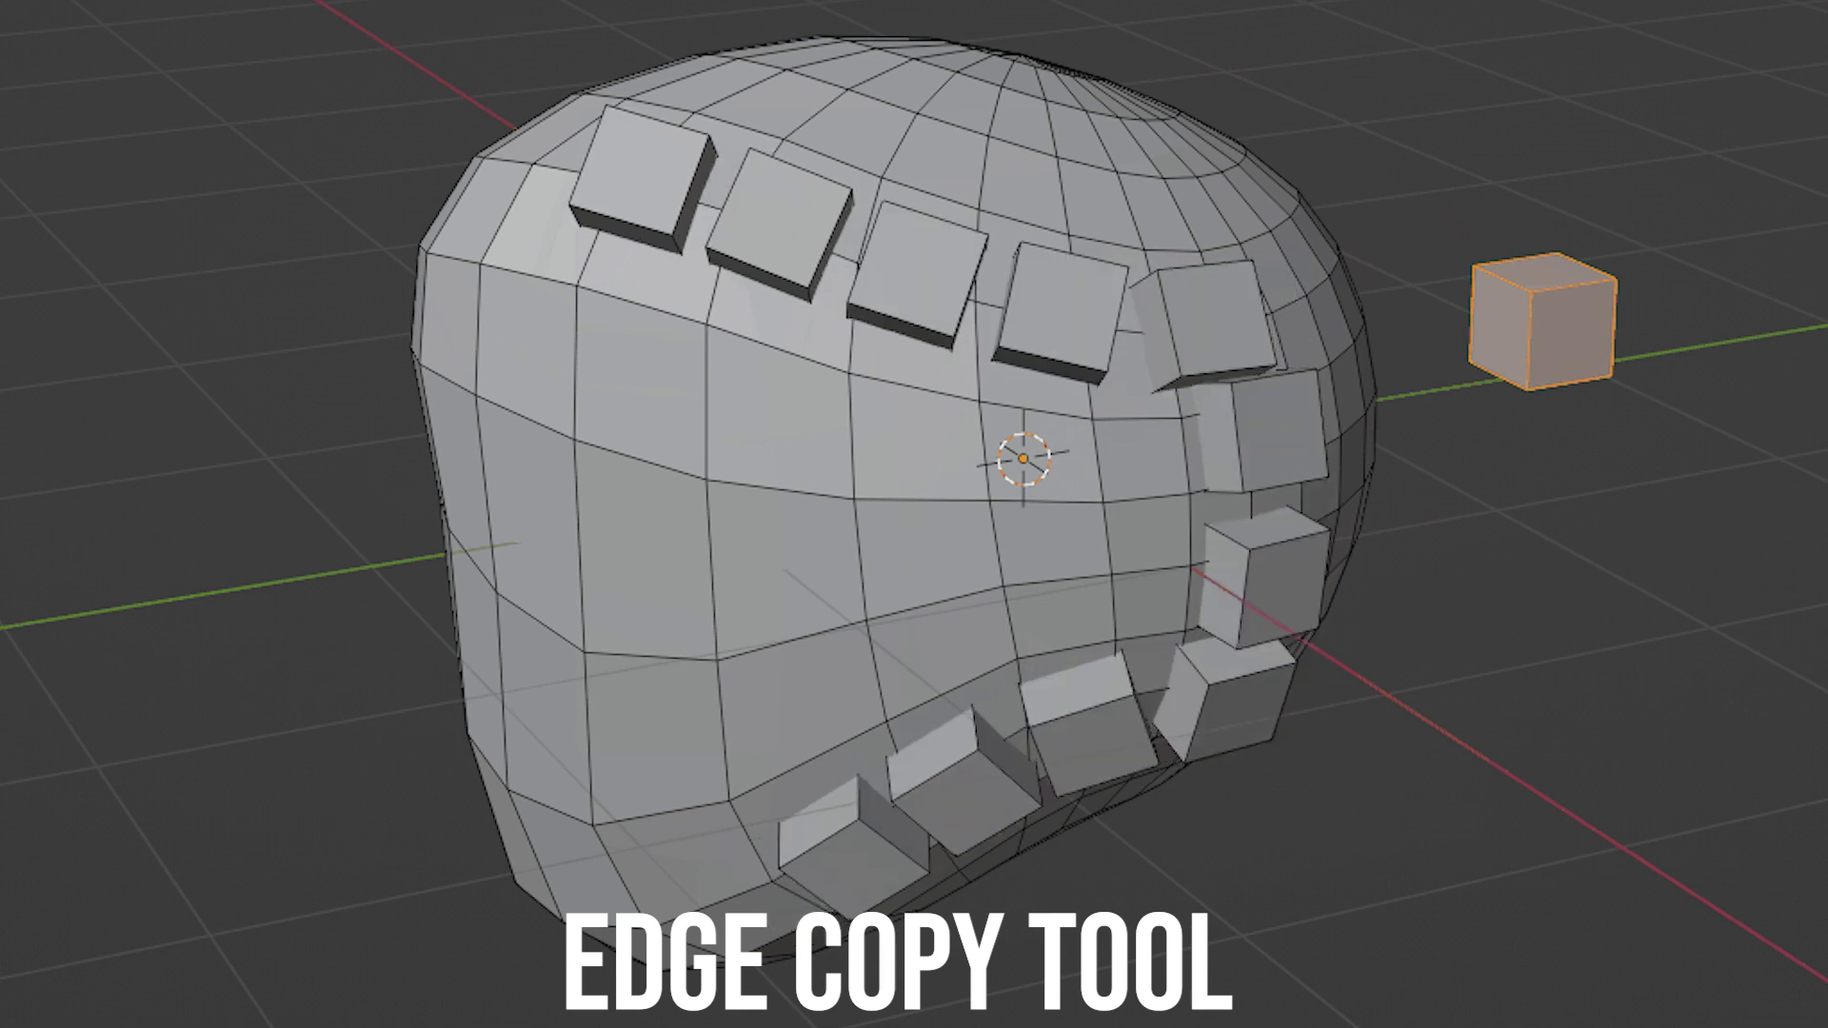
{"action": "middle_click_drag", "start_coordinate": [725, 533], "coordinate": [752, 535]}
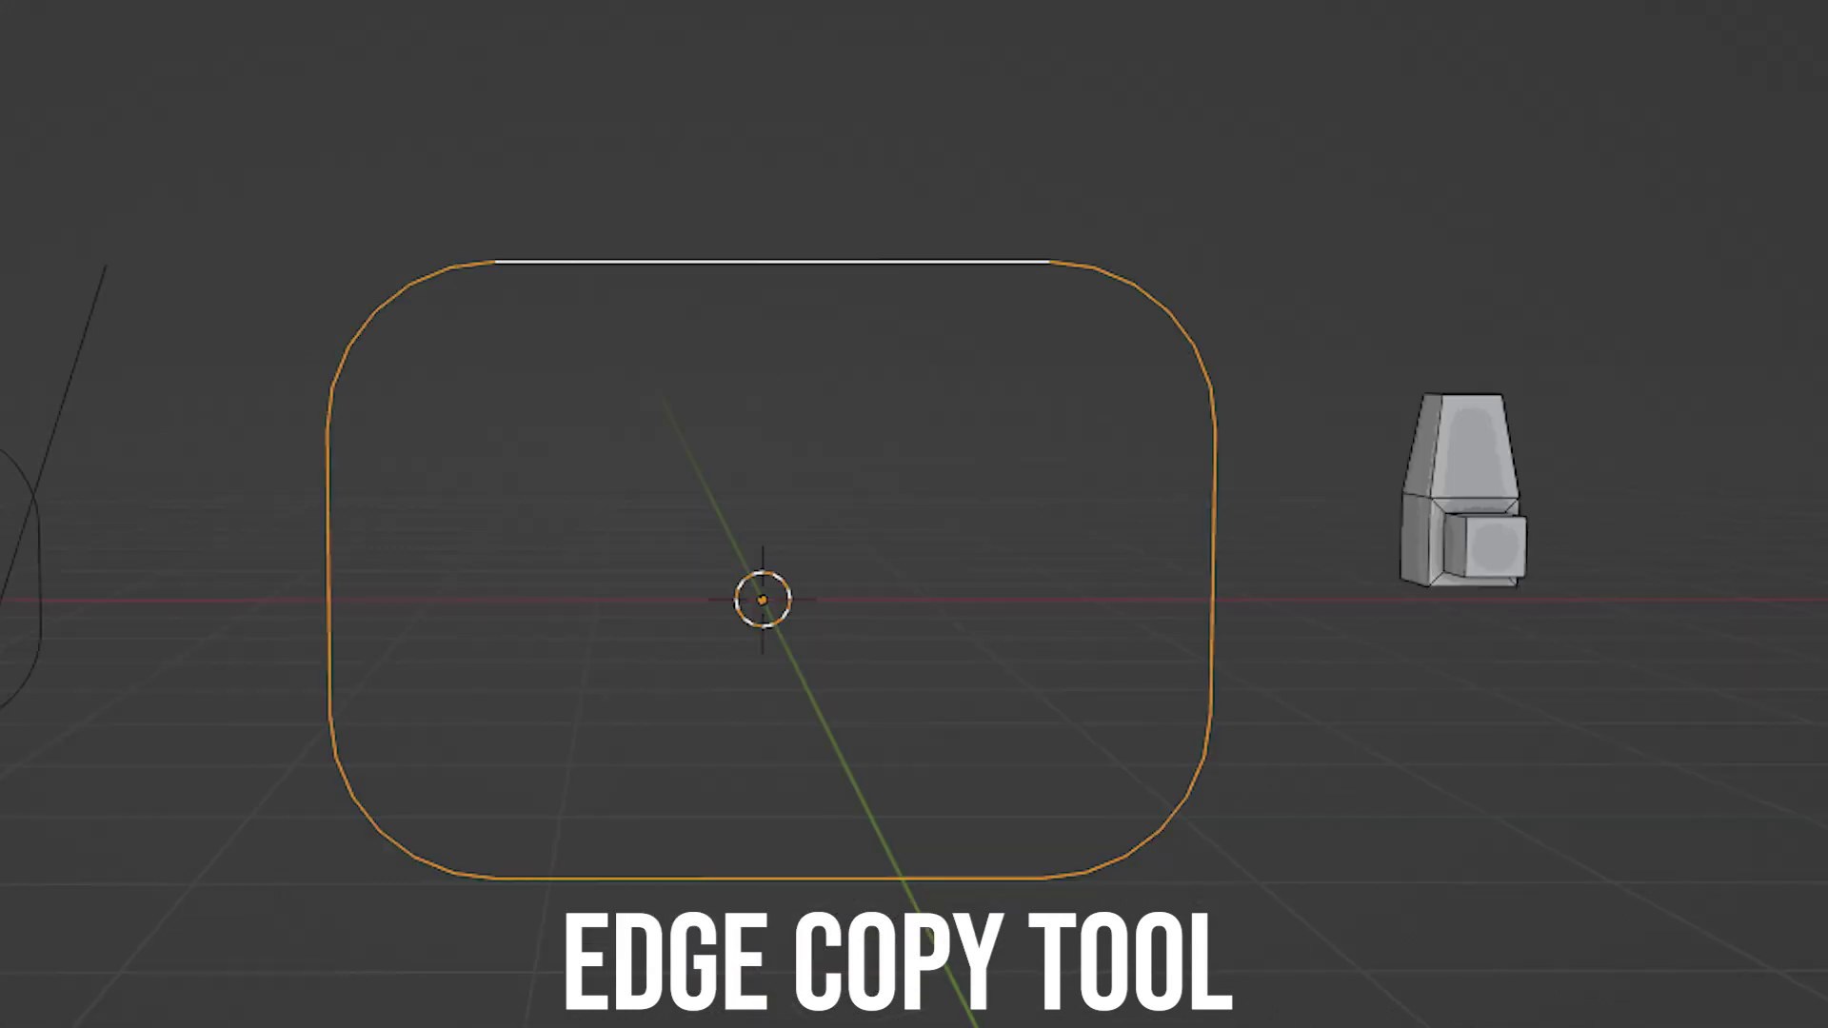
Step: Use the Edge Copy Tool to repeat the small stepped block around the selected rounded-rectangle edge loop
{"action": "left_click", "coordinate": [1457, 481]}
{"action": "key", "text": "q"}
{"action": "left_click", "coordinate": [1471, 491]}
{"action": "left_click", "coordinate": [1466, 485]}
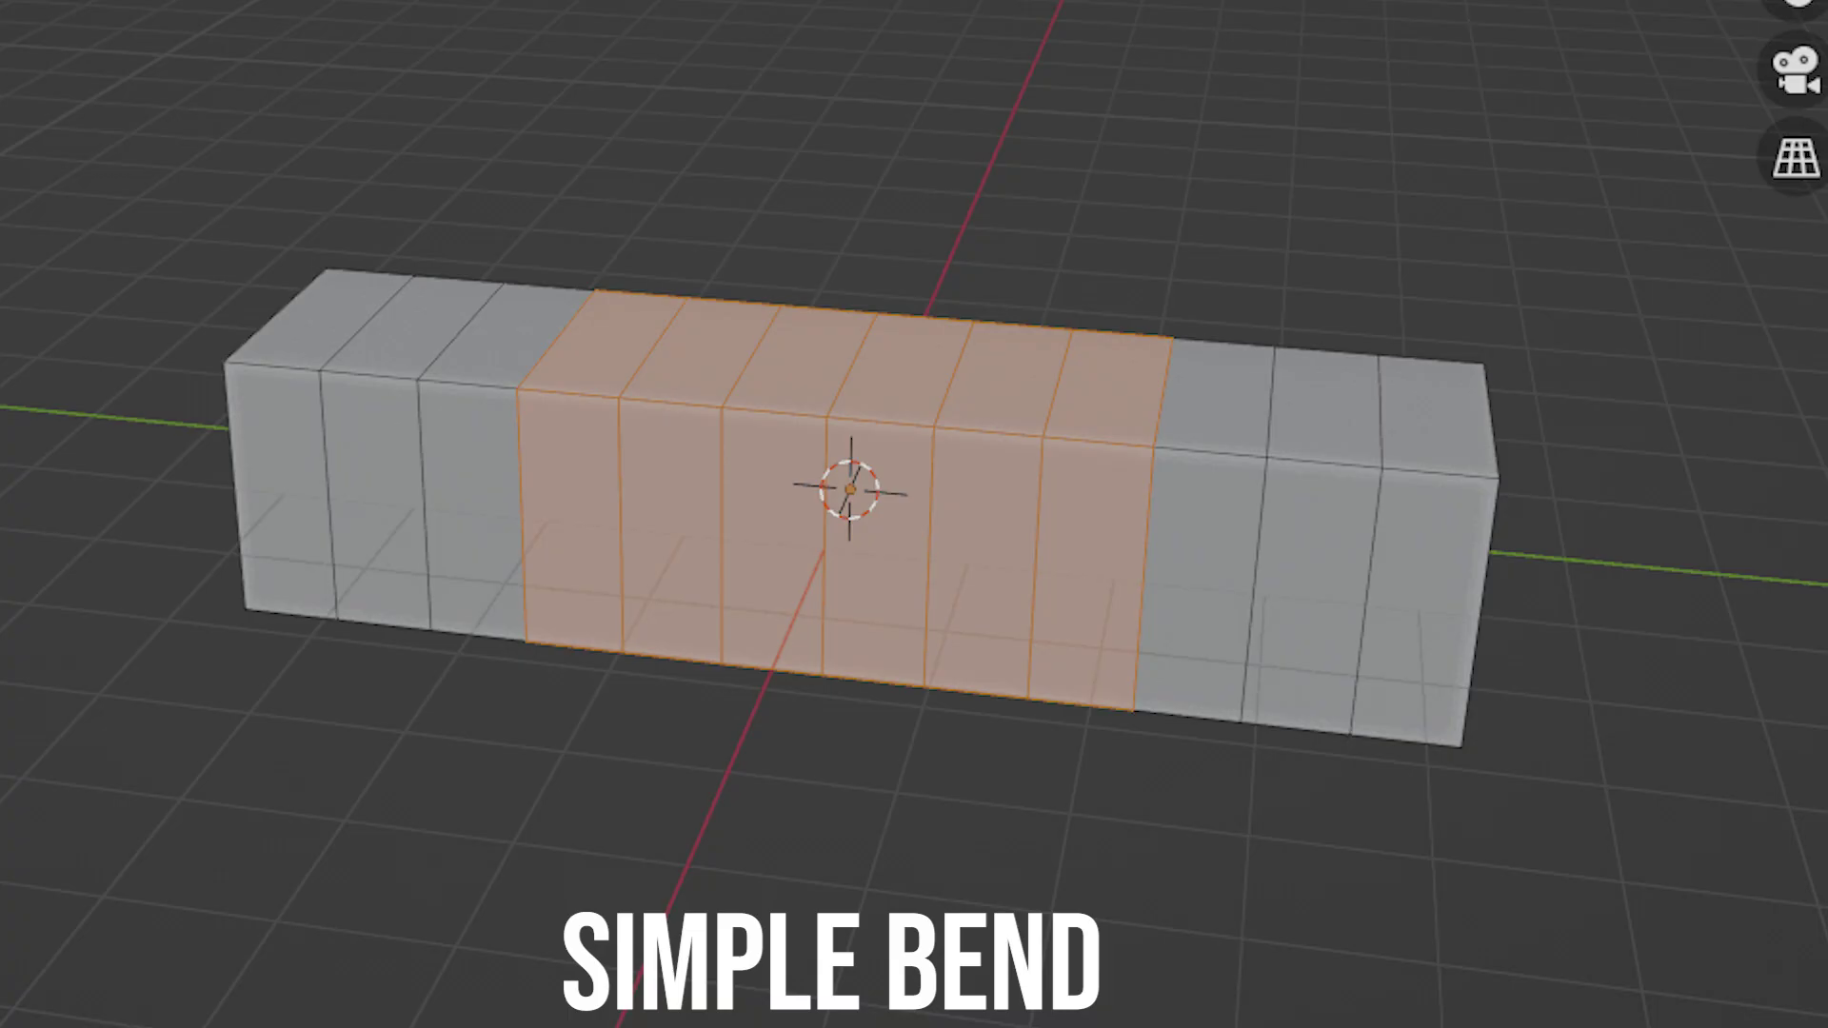
Step: Start Simple Bend on the selected middle section of the long block
{"action": "key", "text": "q"}
{"action": "left_click", "coordinate": [909, 773]}
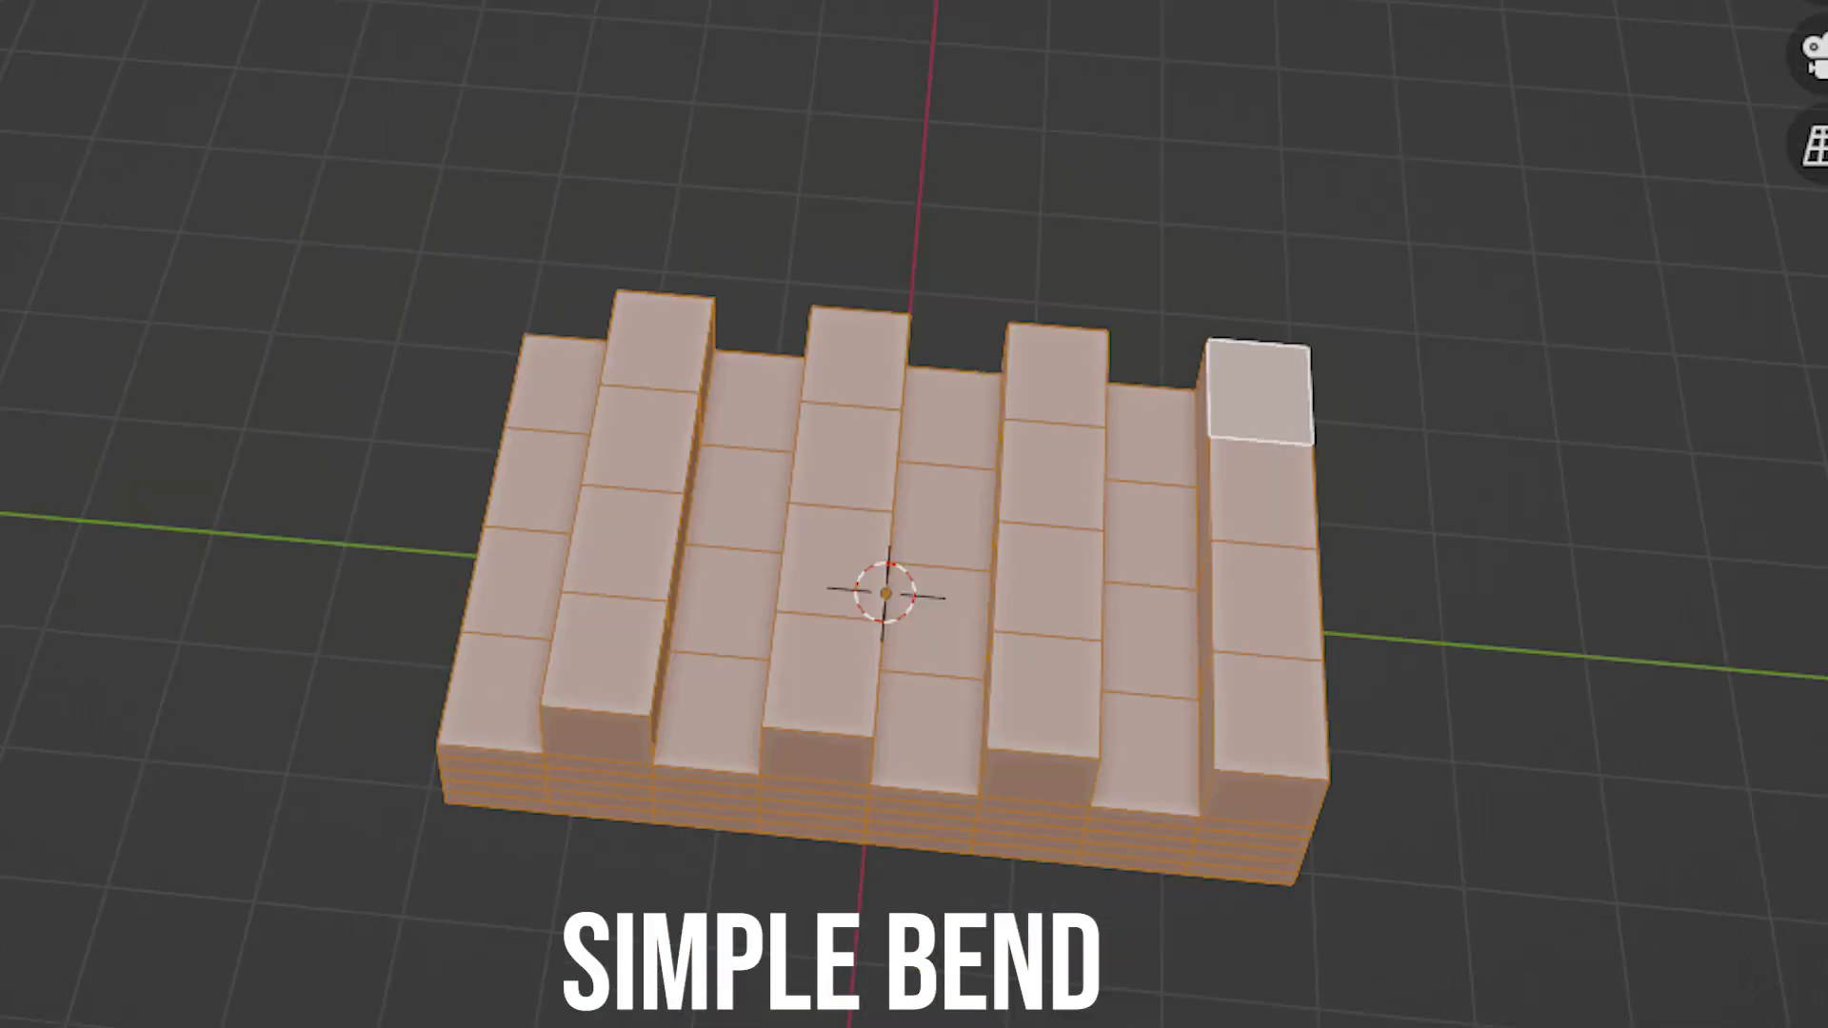
Step: Bend the stepped slab into a half ring of about 179 degrees with Simple Bend
{"action": "key", "text": "q"}
{"action": "left_click", "coordinate": [1437, 759]}
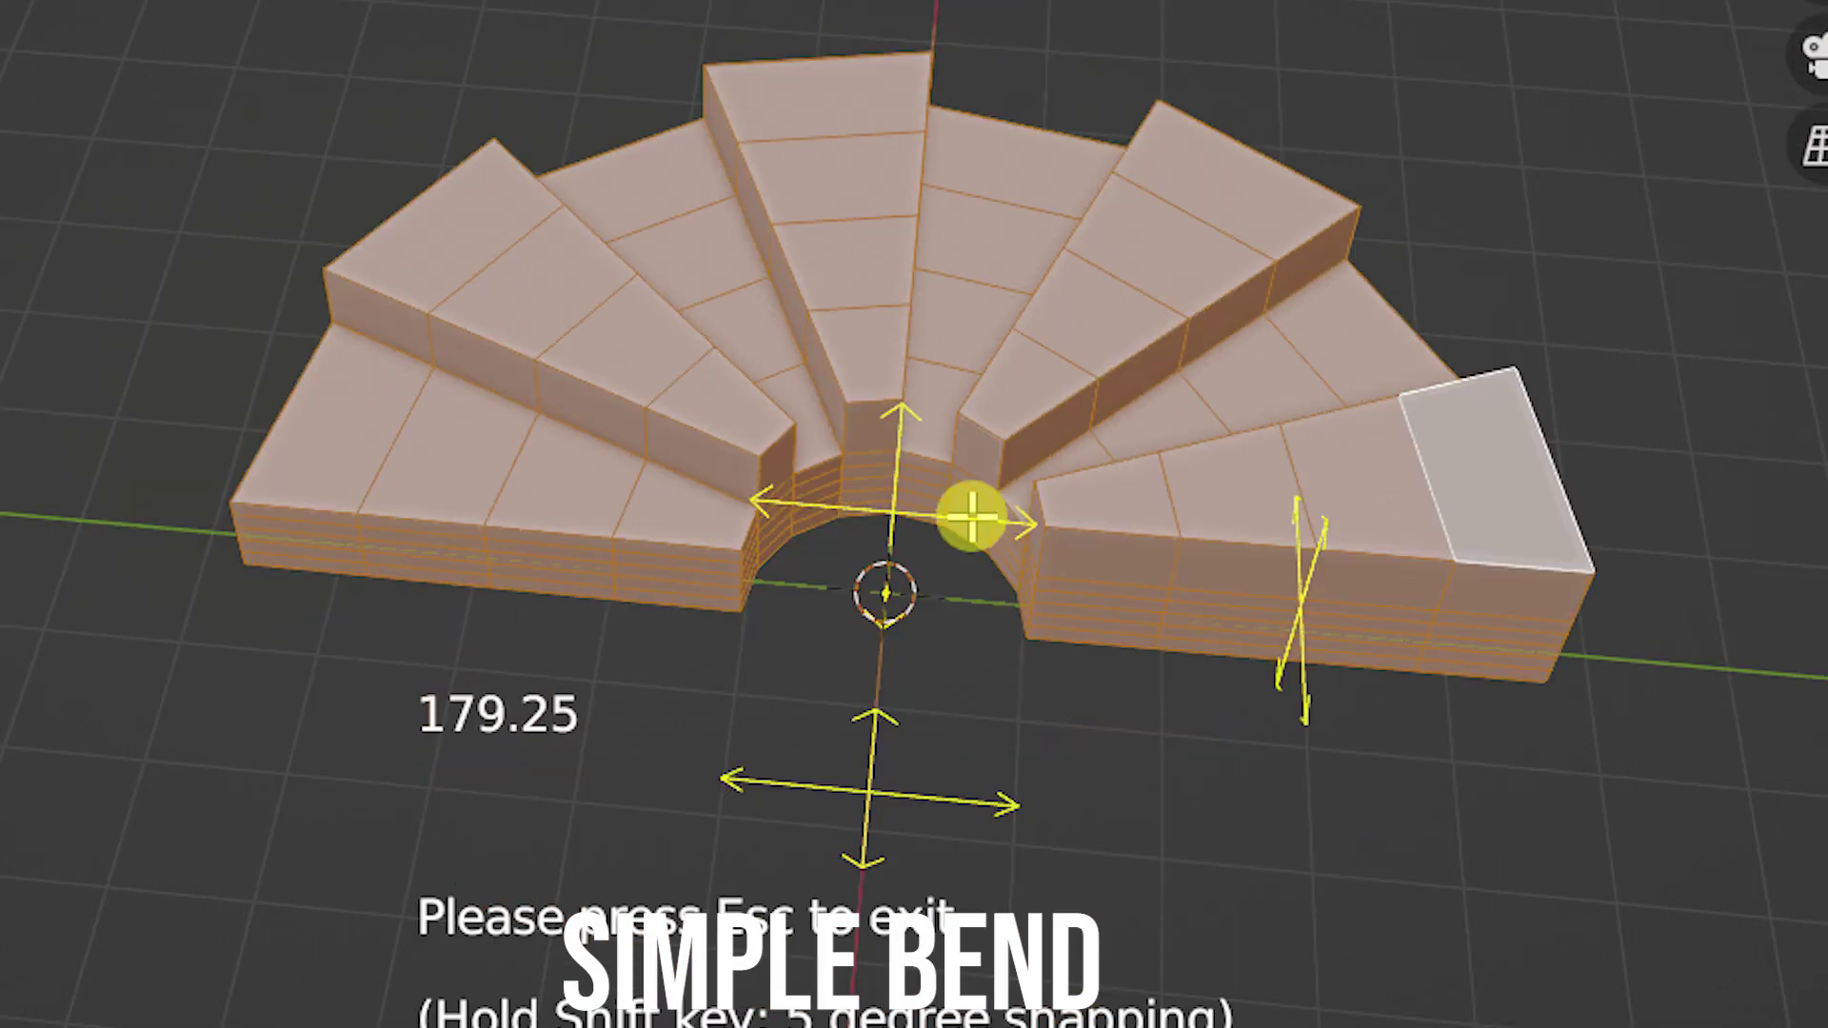
Step: Start Simple Bend on the fully selected subdivided box
{"action": "key", "text": "q"}
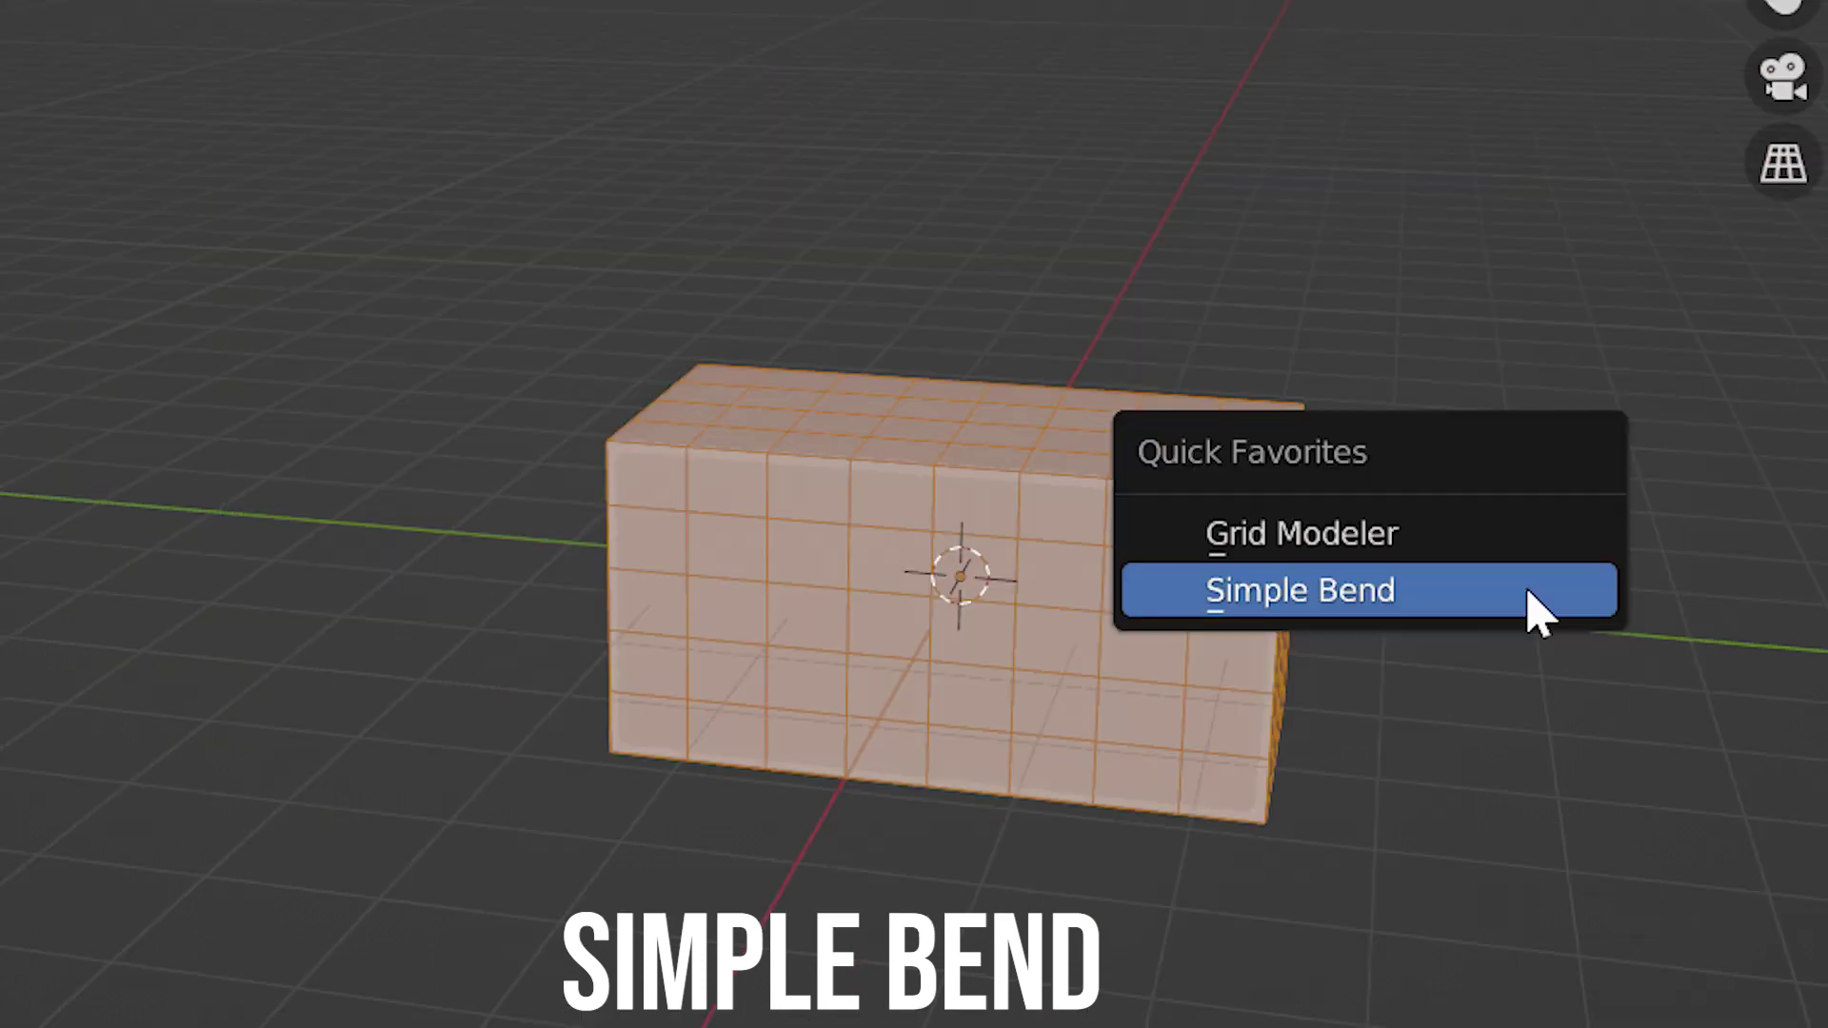
{"action": "left_click", "coordinate": [1528, 600]}
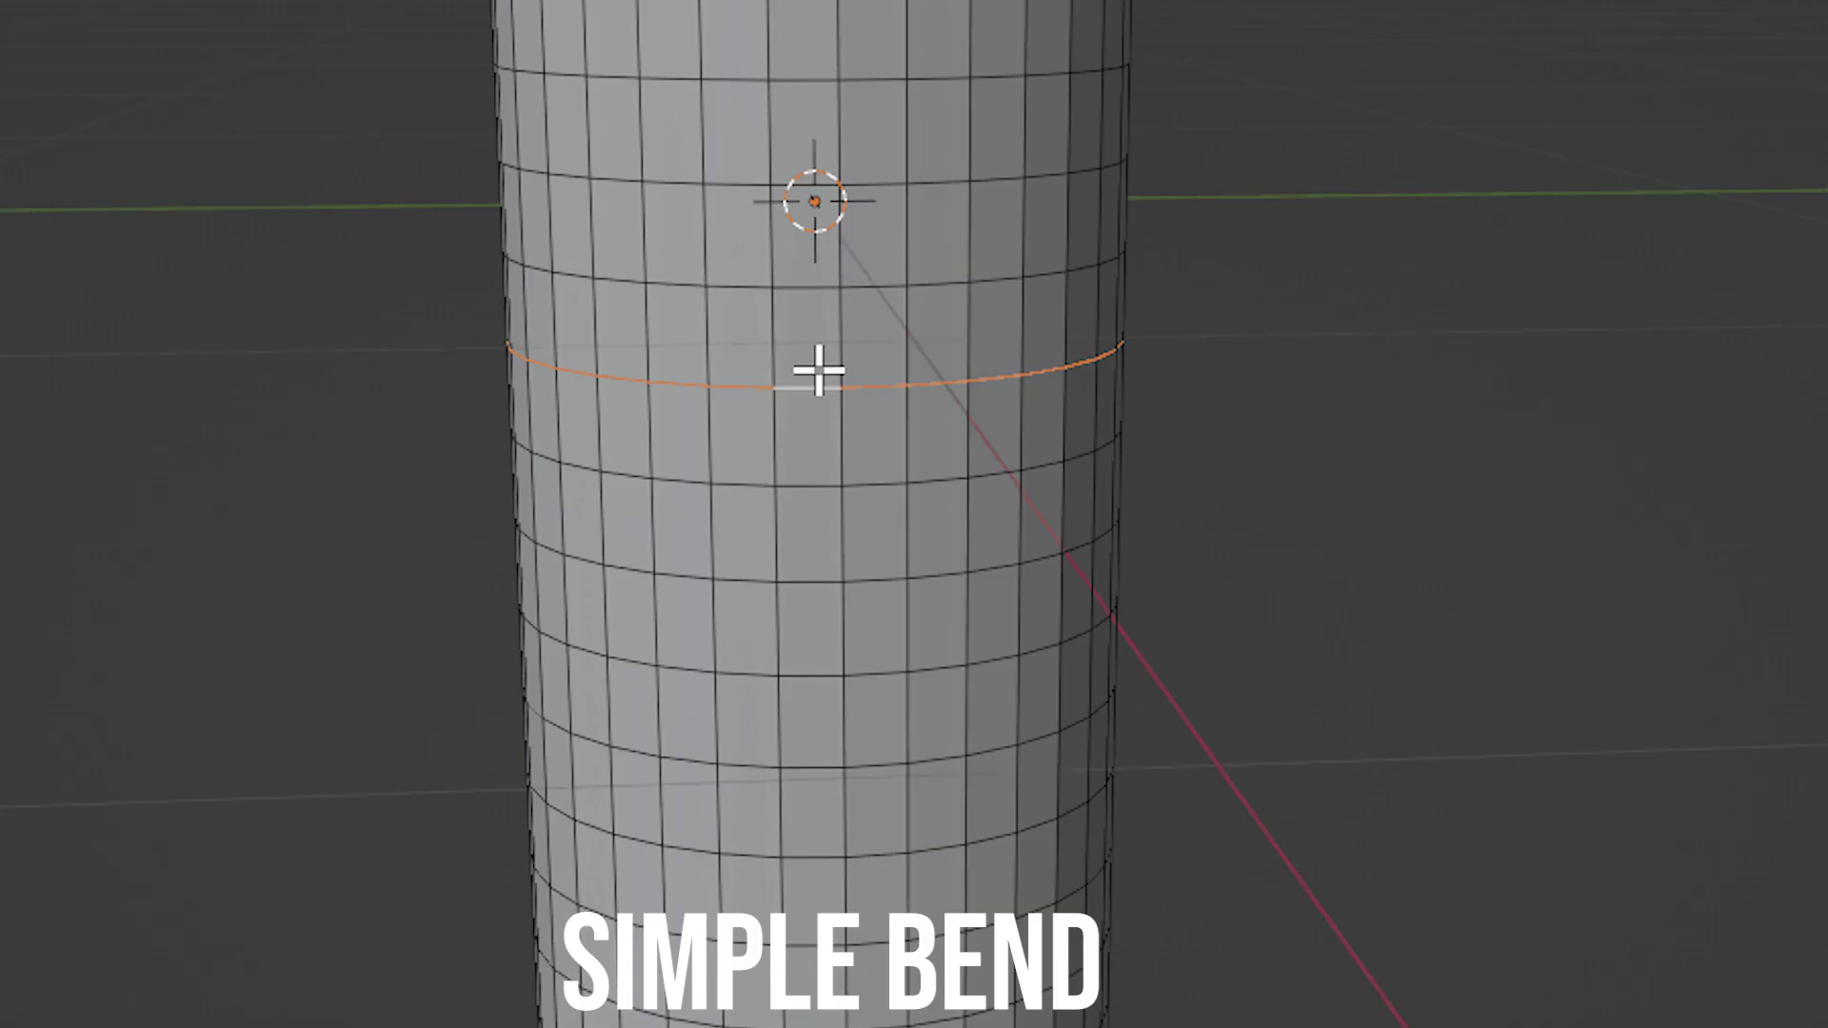
Step: Grow the cylinder's selected edge loop four times into a wide band for Simple Bend
{"action": "key", "text": "ctrl+KP_Add"}
{"action": "key", "text": "ctrl+KP_Add"}
{"action": "key", "text": "ctrl+KP_Add"}
{"action": "key", "text": "ctrl+KP_Add"}
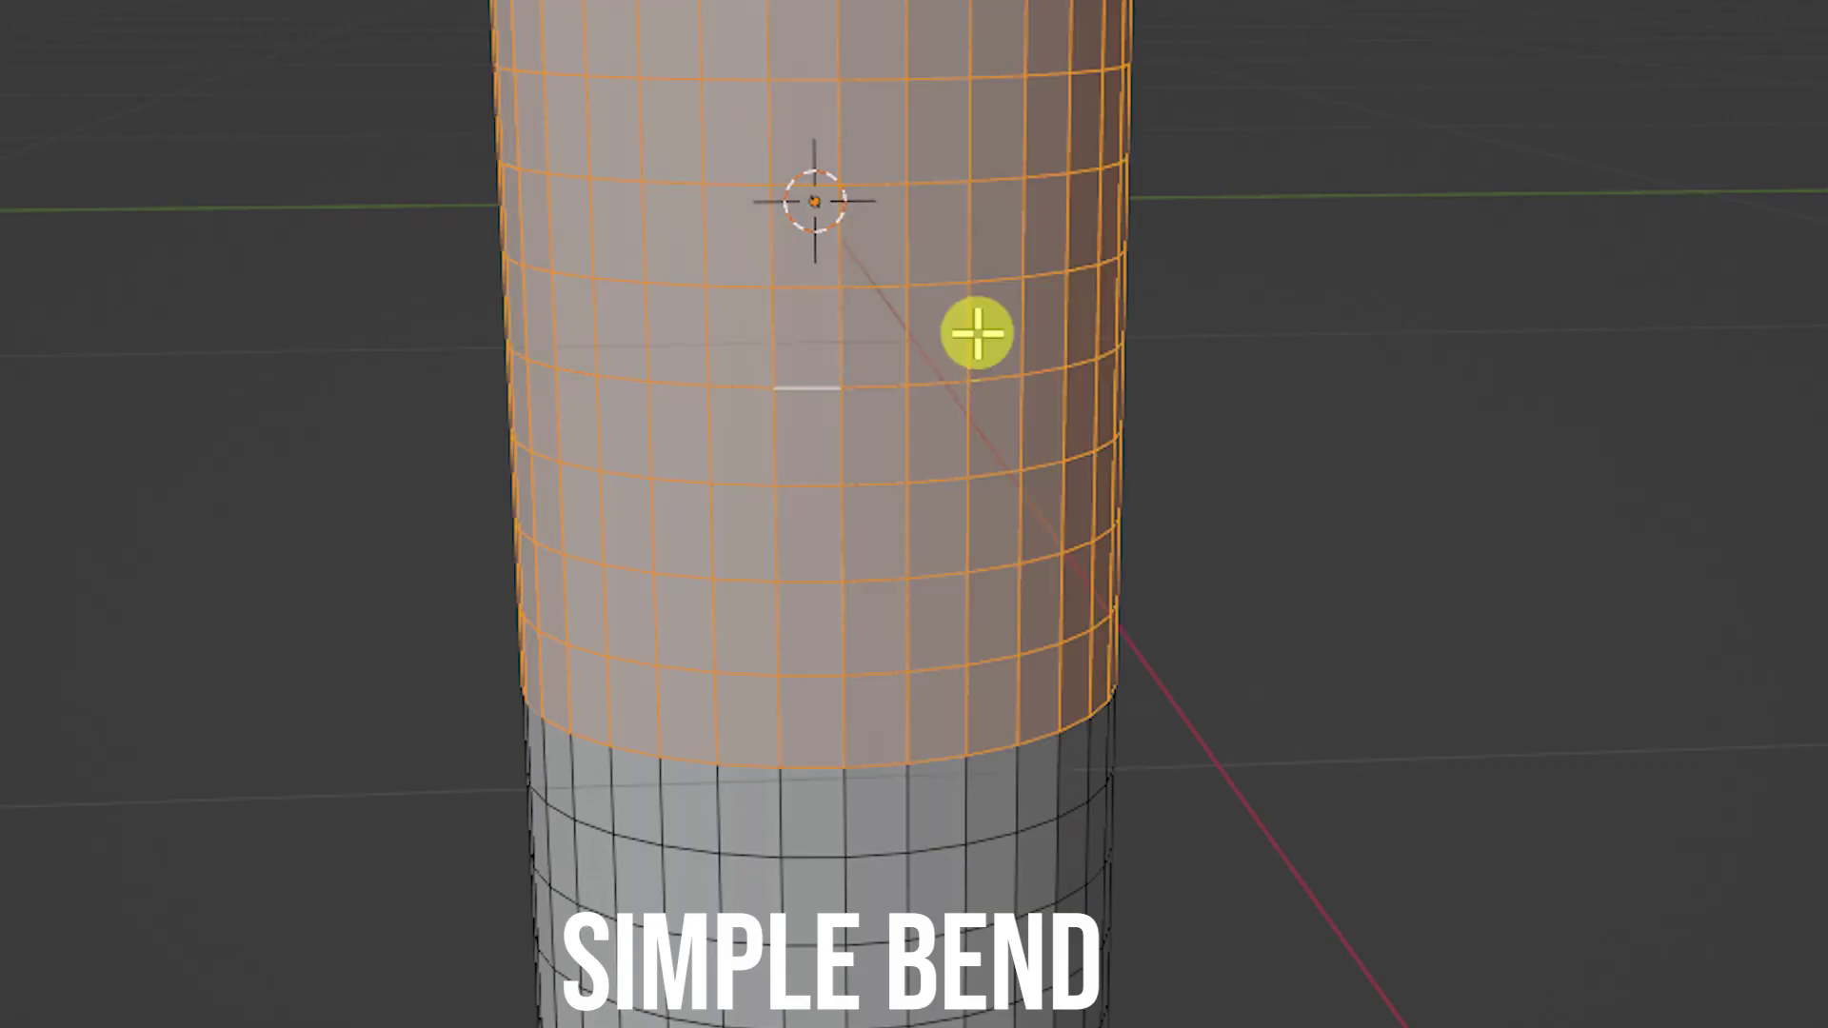
{"action": "left_click", "coordinate": [1137, 728]}
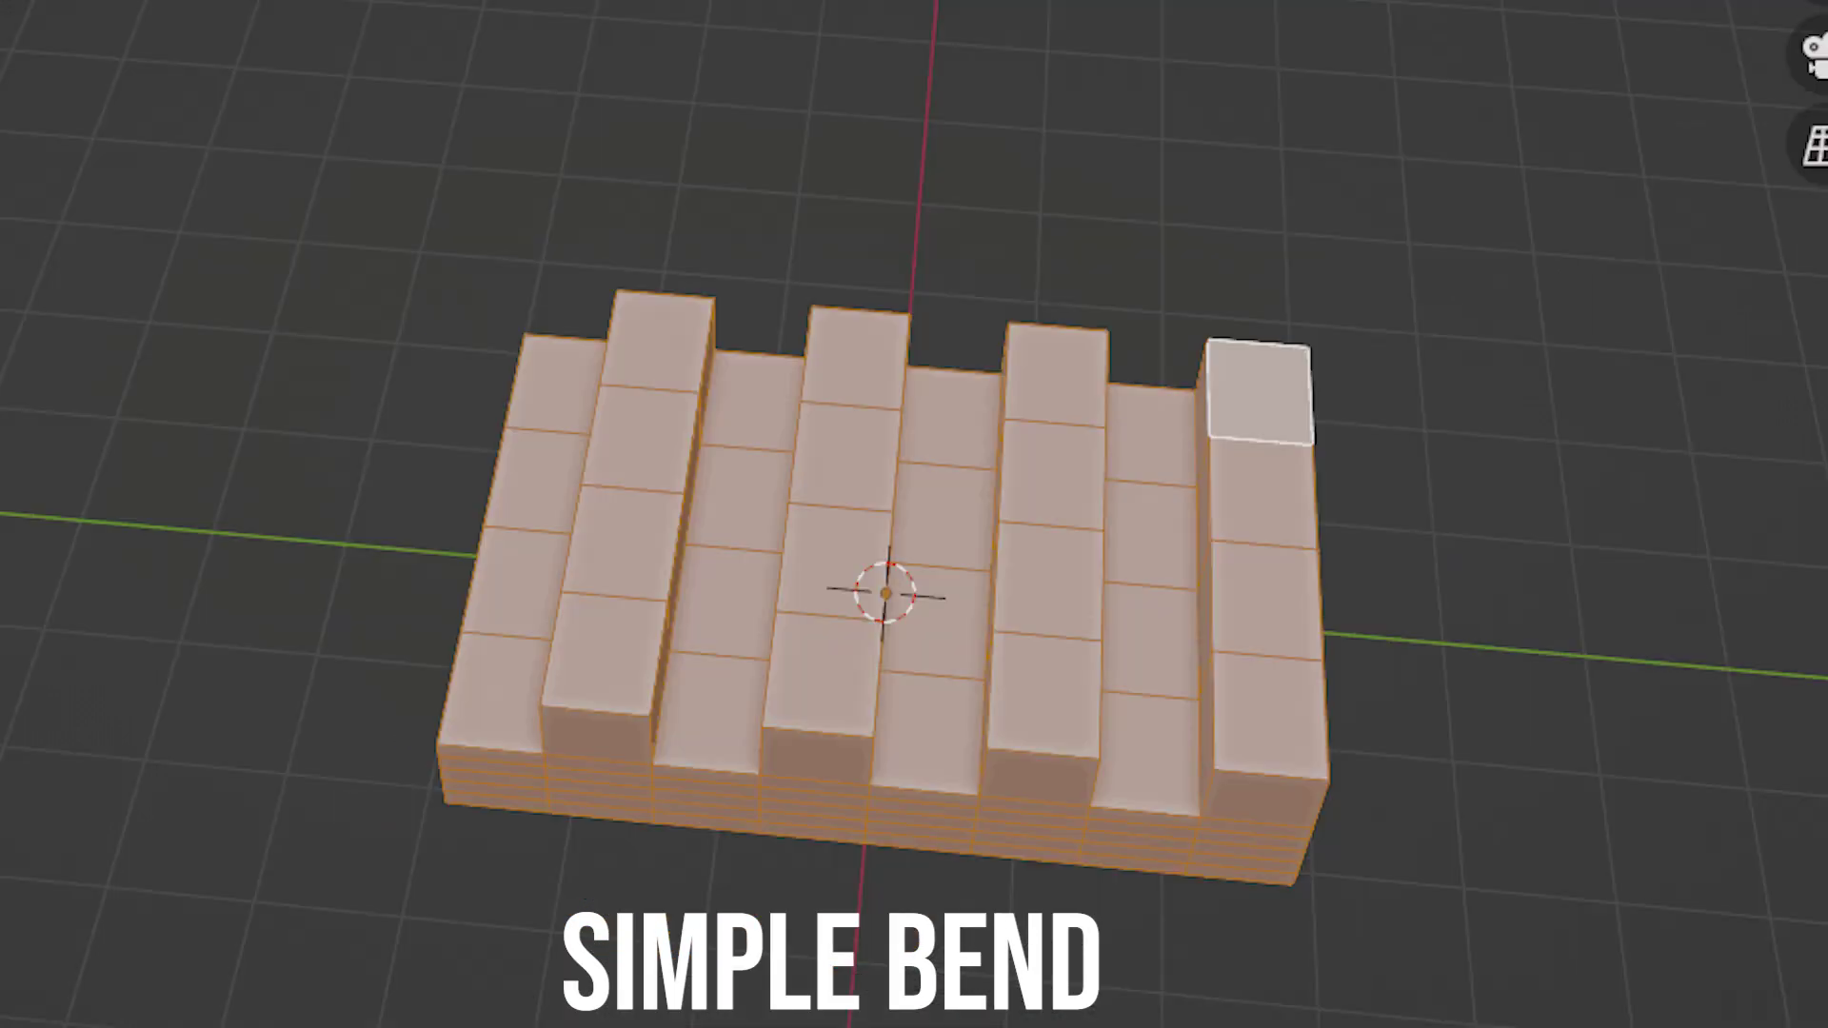
Step: Start Simple Bend on the fully selected stepped slab
{"action": "key", "text": "q"}
{"action": "left_click", "coordinate": [1442, 786]}
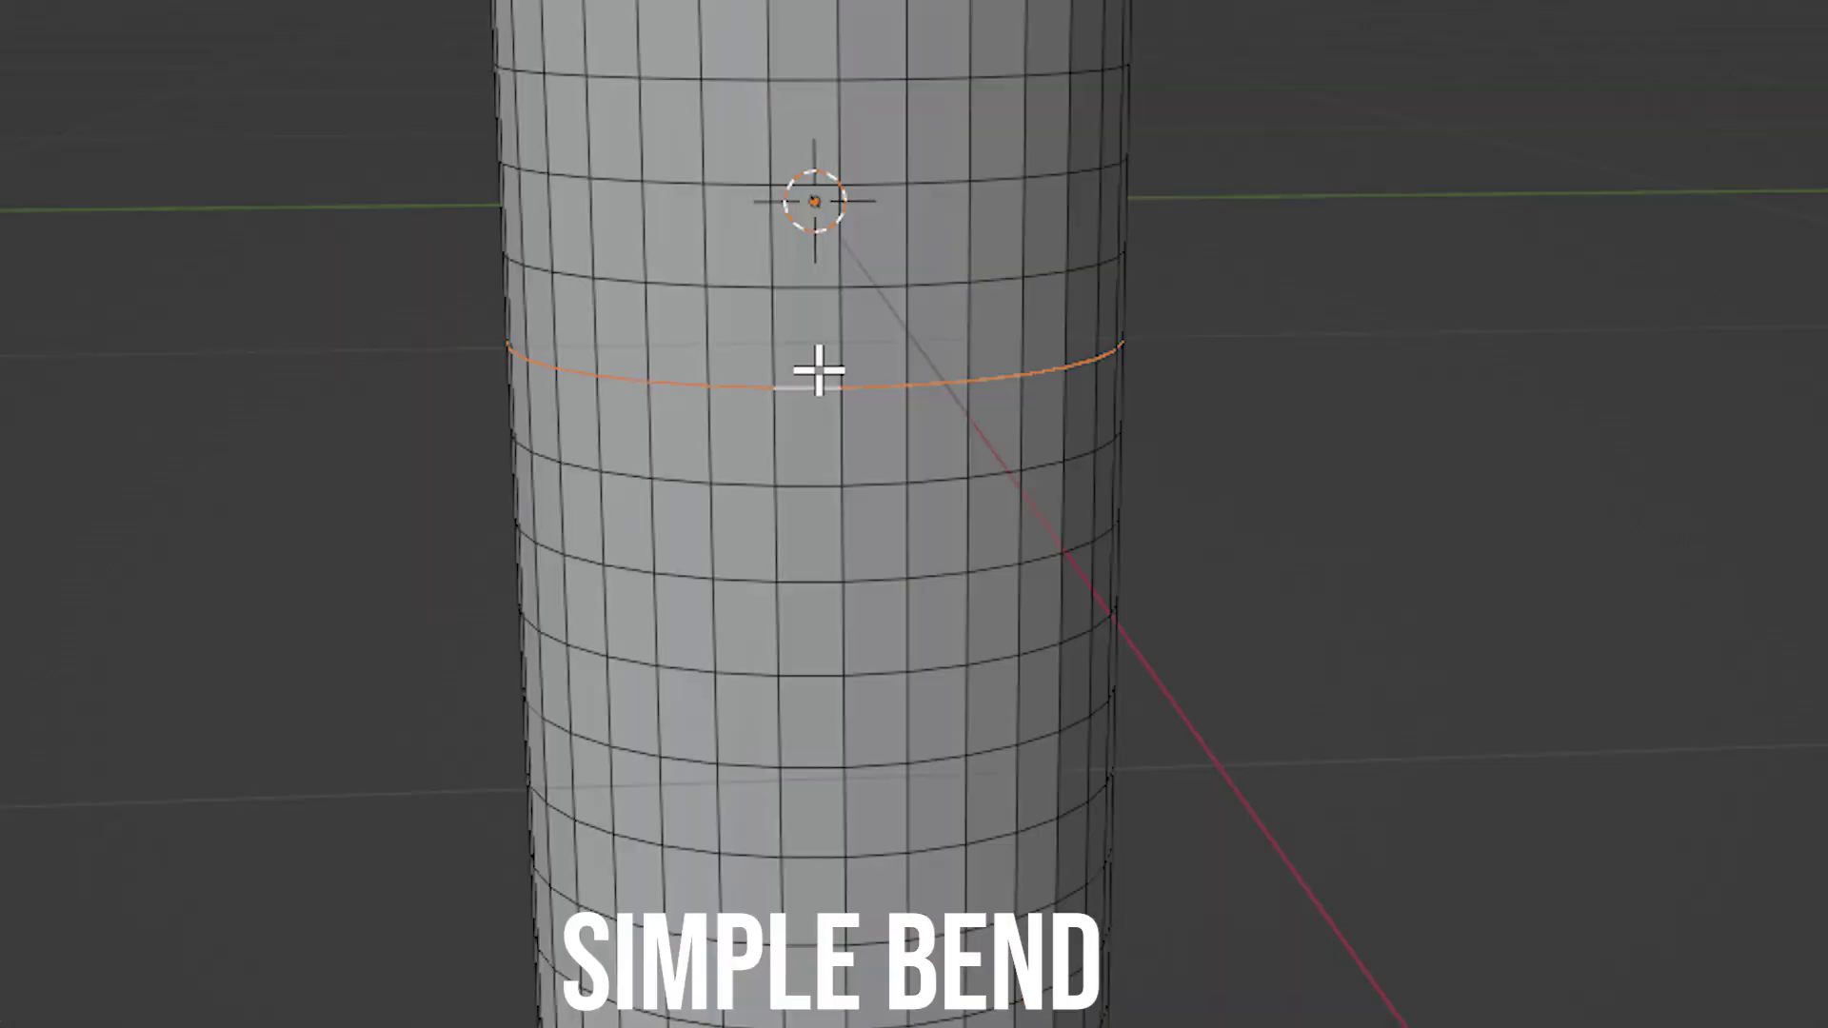
Step: Expand the selected edge loop on the cylinder by four rings in each direction
{"action": "key", "text": "ctrl+KP_Add"}
{"action": "key", "text": "ctrl+KP_Add"}
{"action": "key", "text": "ctrl+KP_Add"}
{"action": "key", "text": "ctrl+KP_Add"}
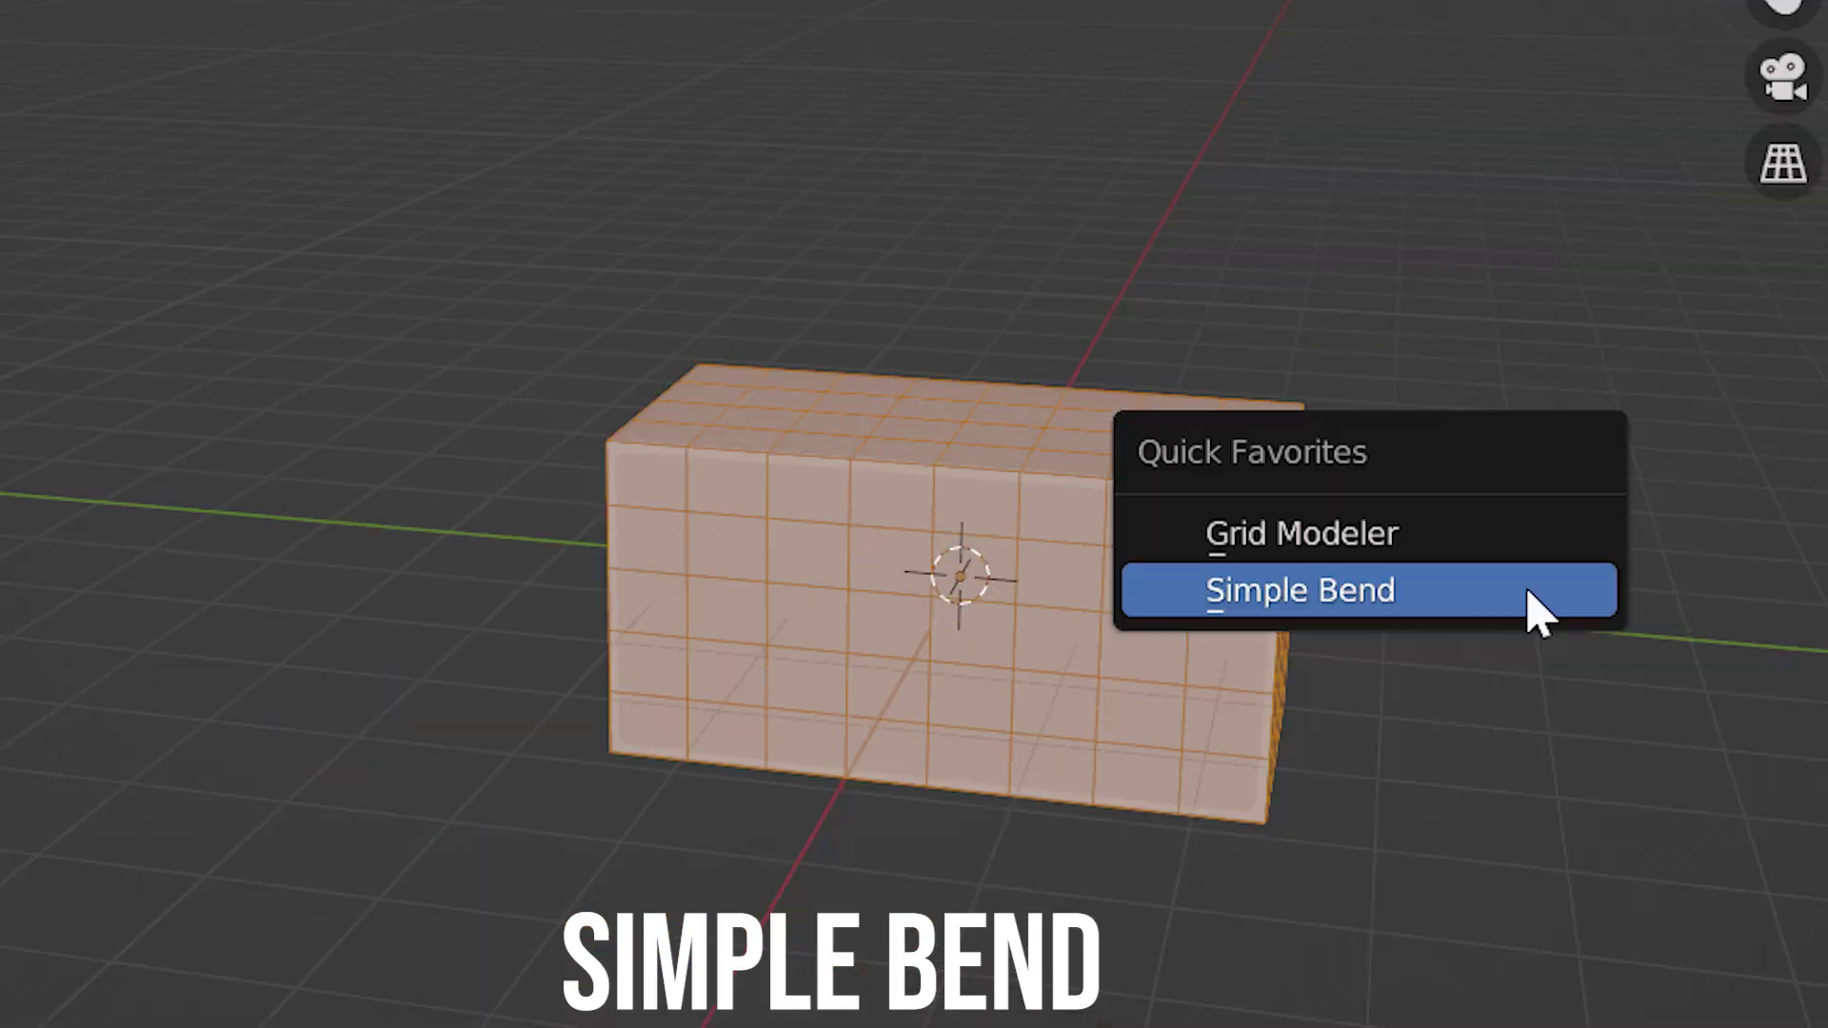
Step: Run Simple Bend on the selected subdivided box
{"action": "left_click", "coordinate": [1535, 610]}
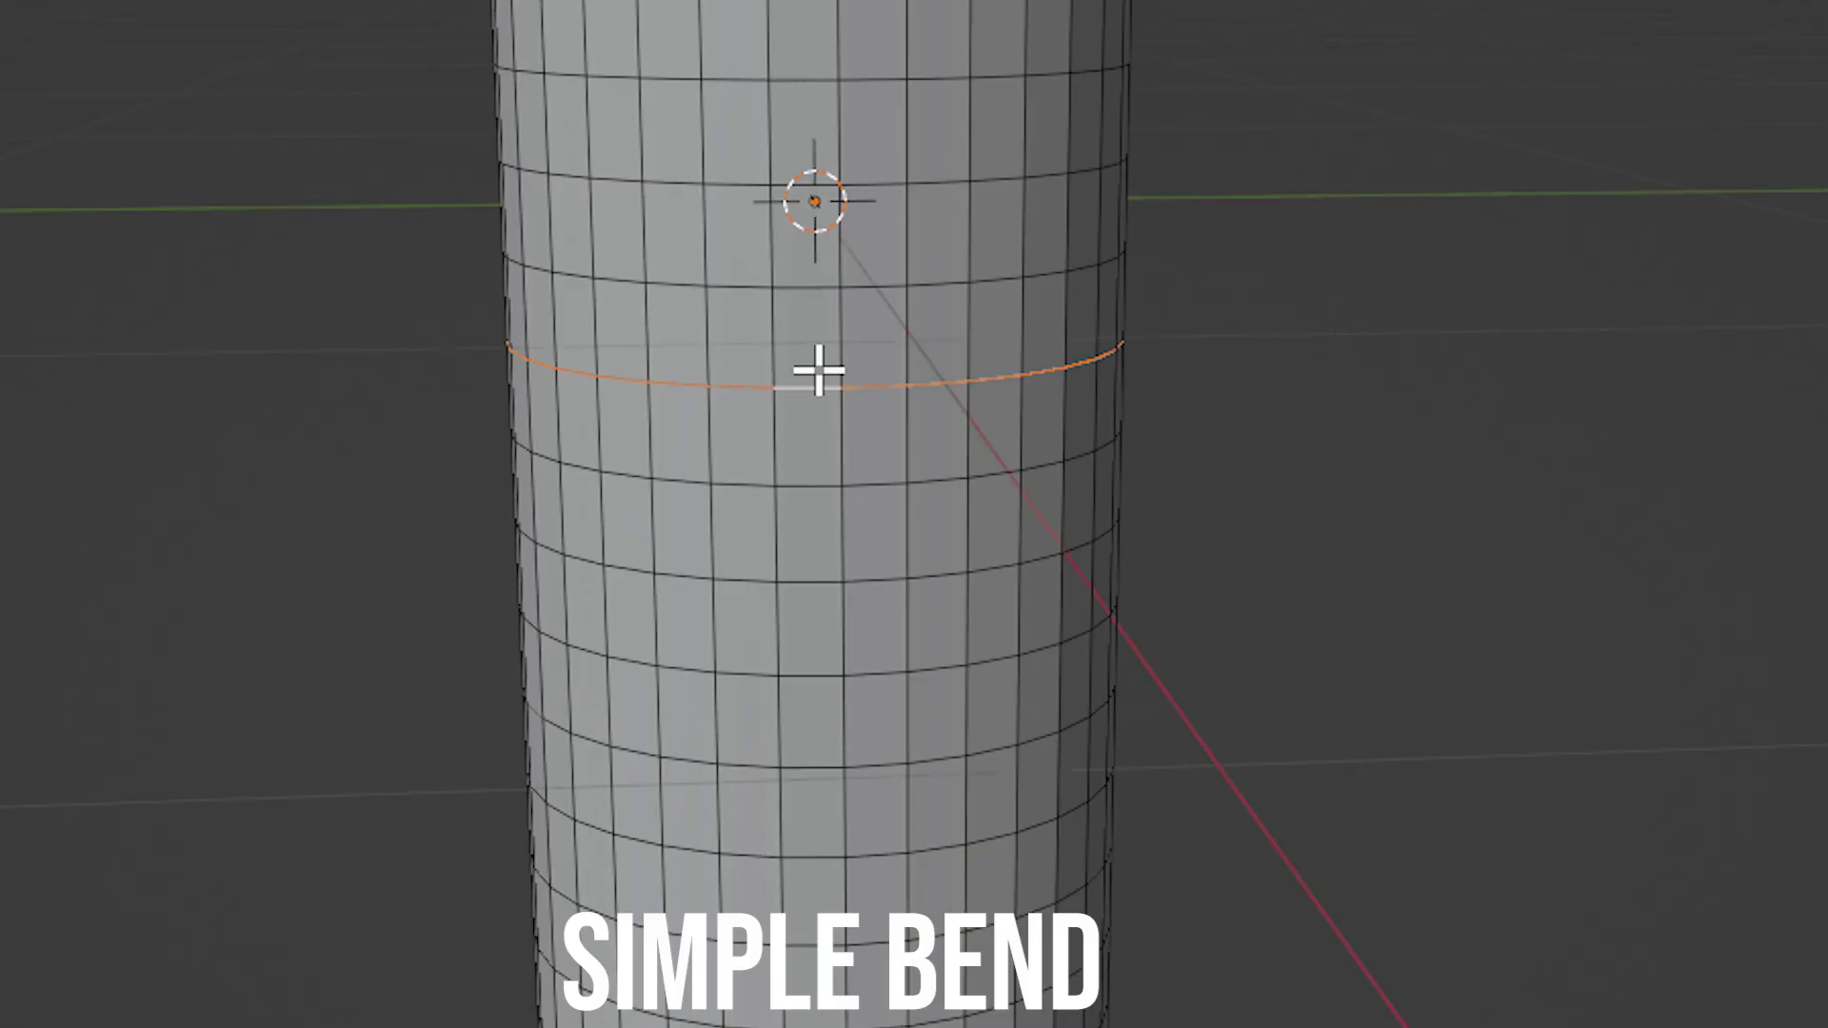
Step: Grow the cylinder's edge loop selection four times to cover the section for Simple Bend
{"action": "key", "text": "ctrl+KP_Add"}
{"action": "key", "text": "ctrl+KP_Add"}
{"action": "key", "text": "ctrl+KP_Add"}
{"action": "key", "text": "ctrl+KP_Add"}
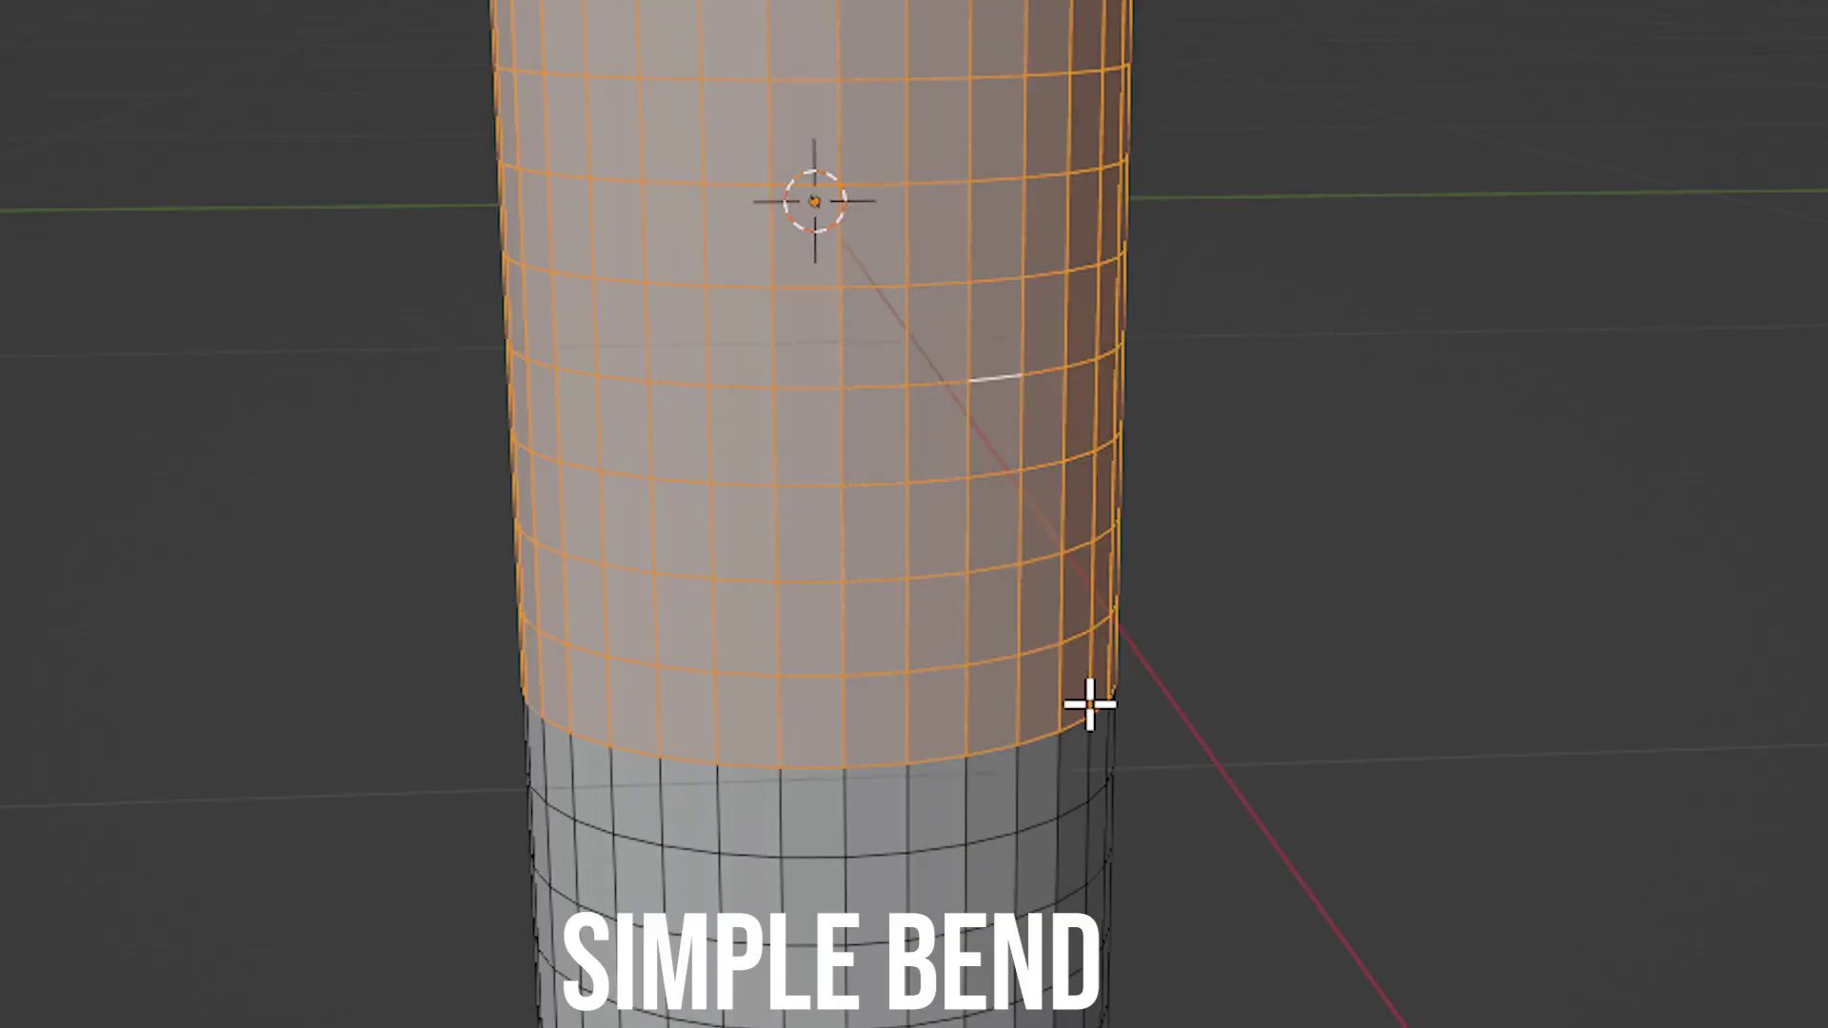
{"action": "left_click", "coordinate": [1131, 708]}
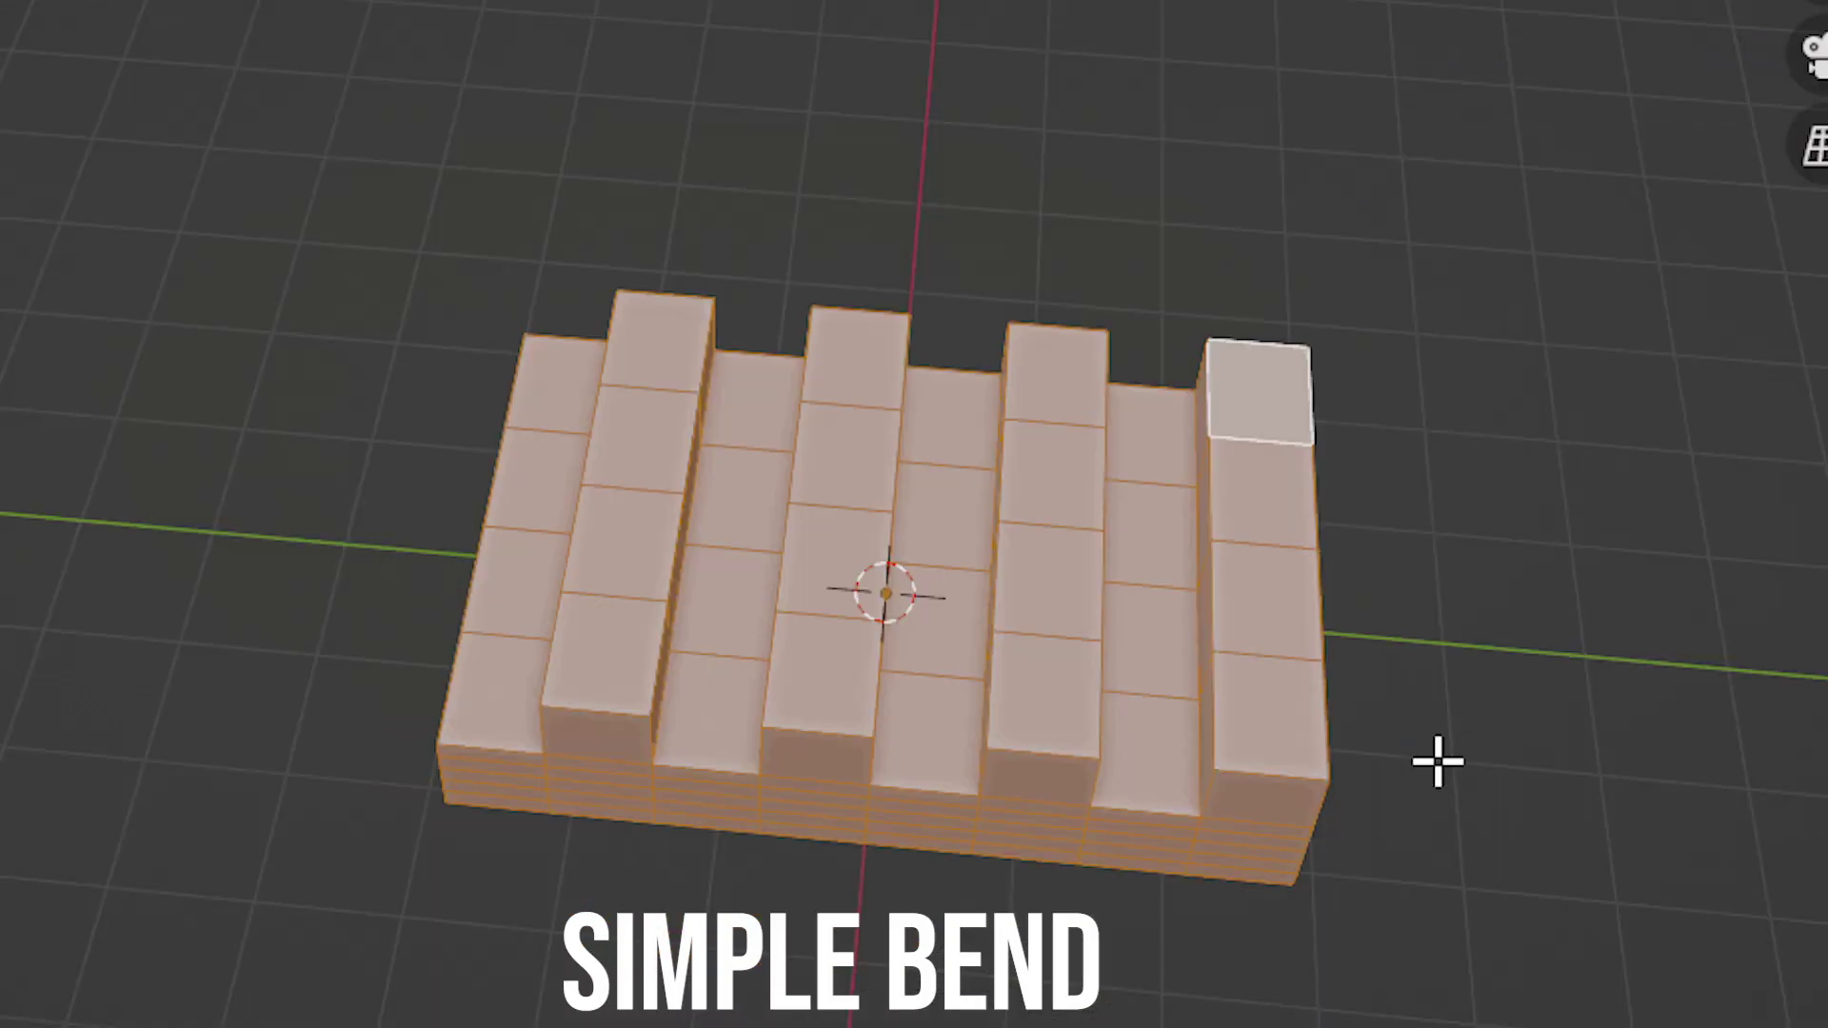
Step: Bend the stepped slab about 179 degrees with Simple Bend and continue with its inner handles, using 5-degree snapping
{"action": "left_click", "coordinate": [1436, 759]}
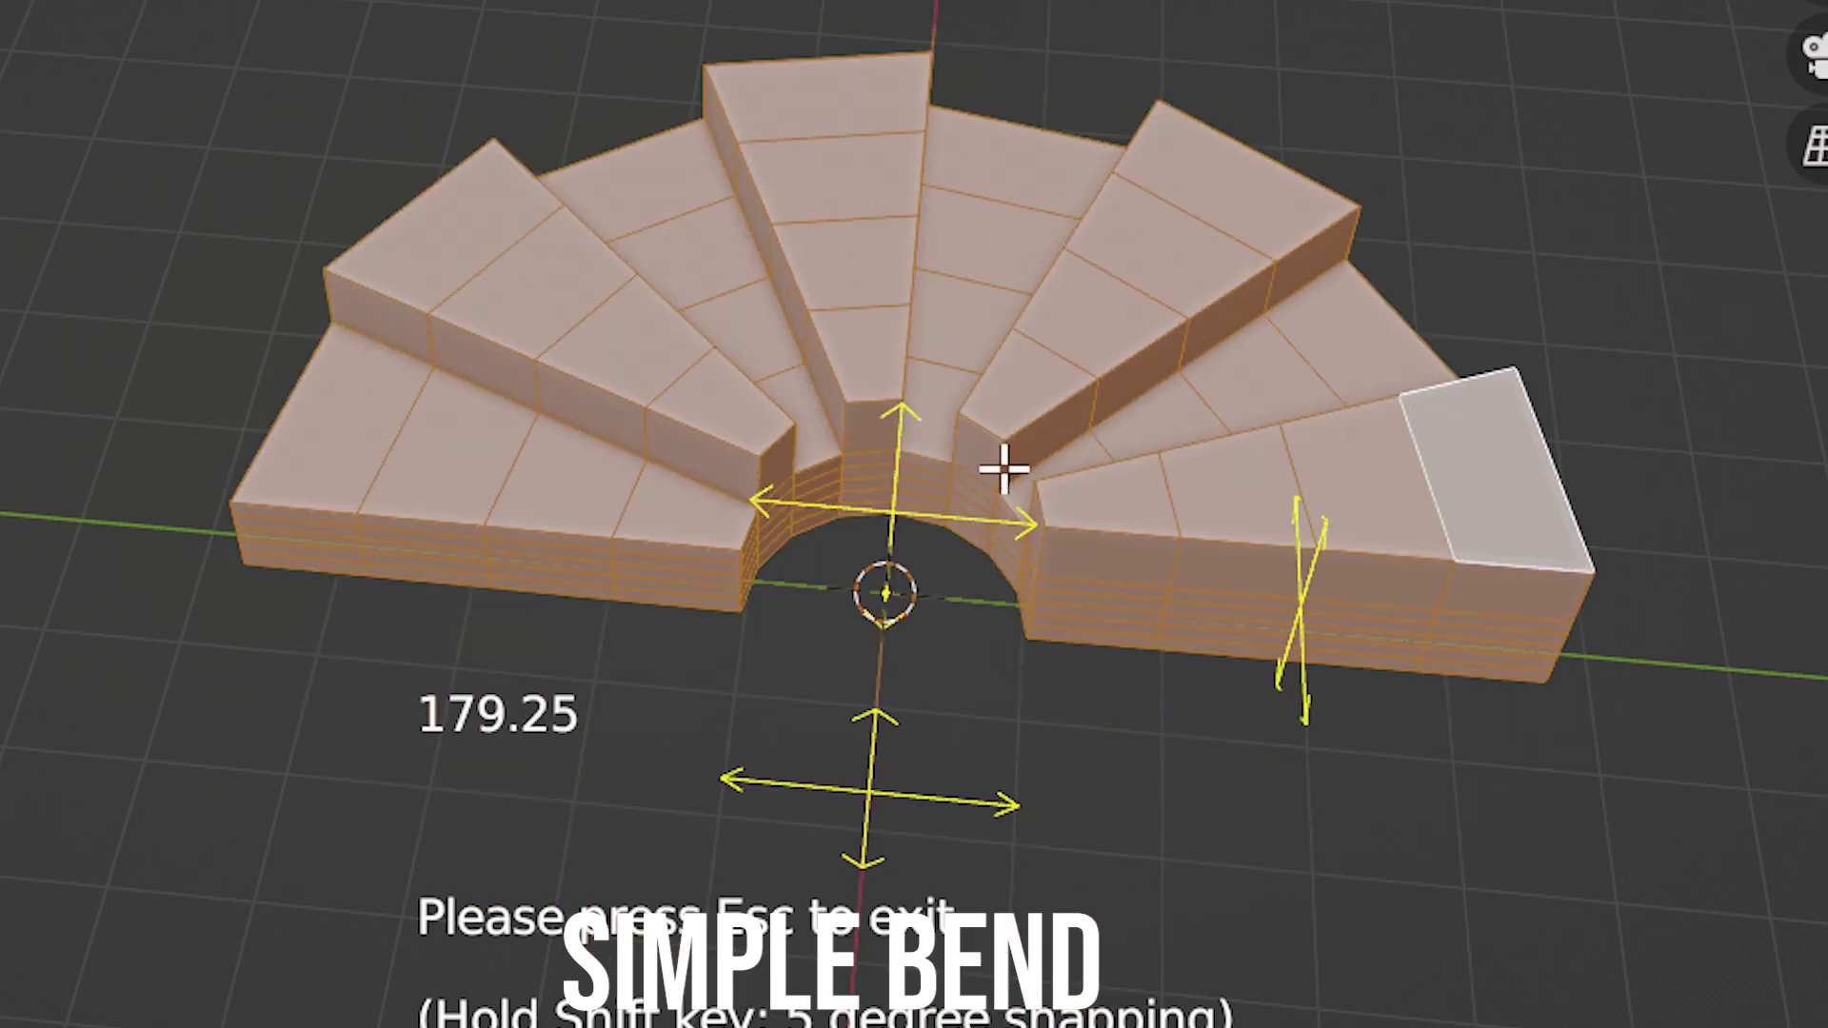
{"action": "left_click_drag", "start_coordinate": [1036, 525], "coordinate": [1127, 537]}
{"action": "left_click_drag", "start_coordinate": [901, 406], "coordinate": [999, 4], "text": "shift"}
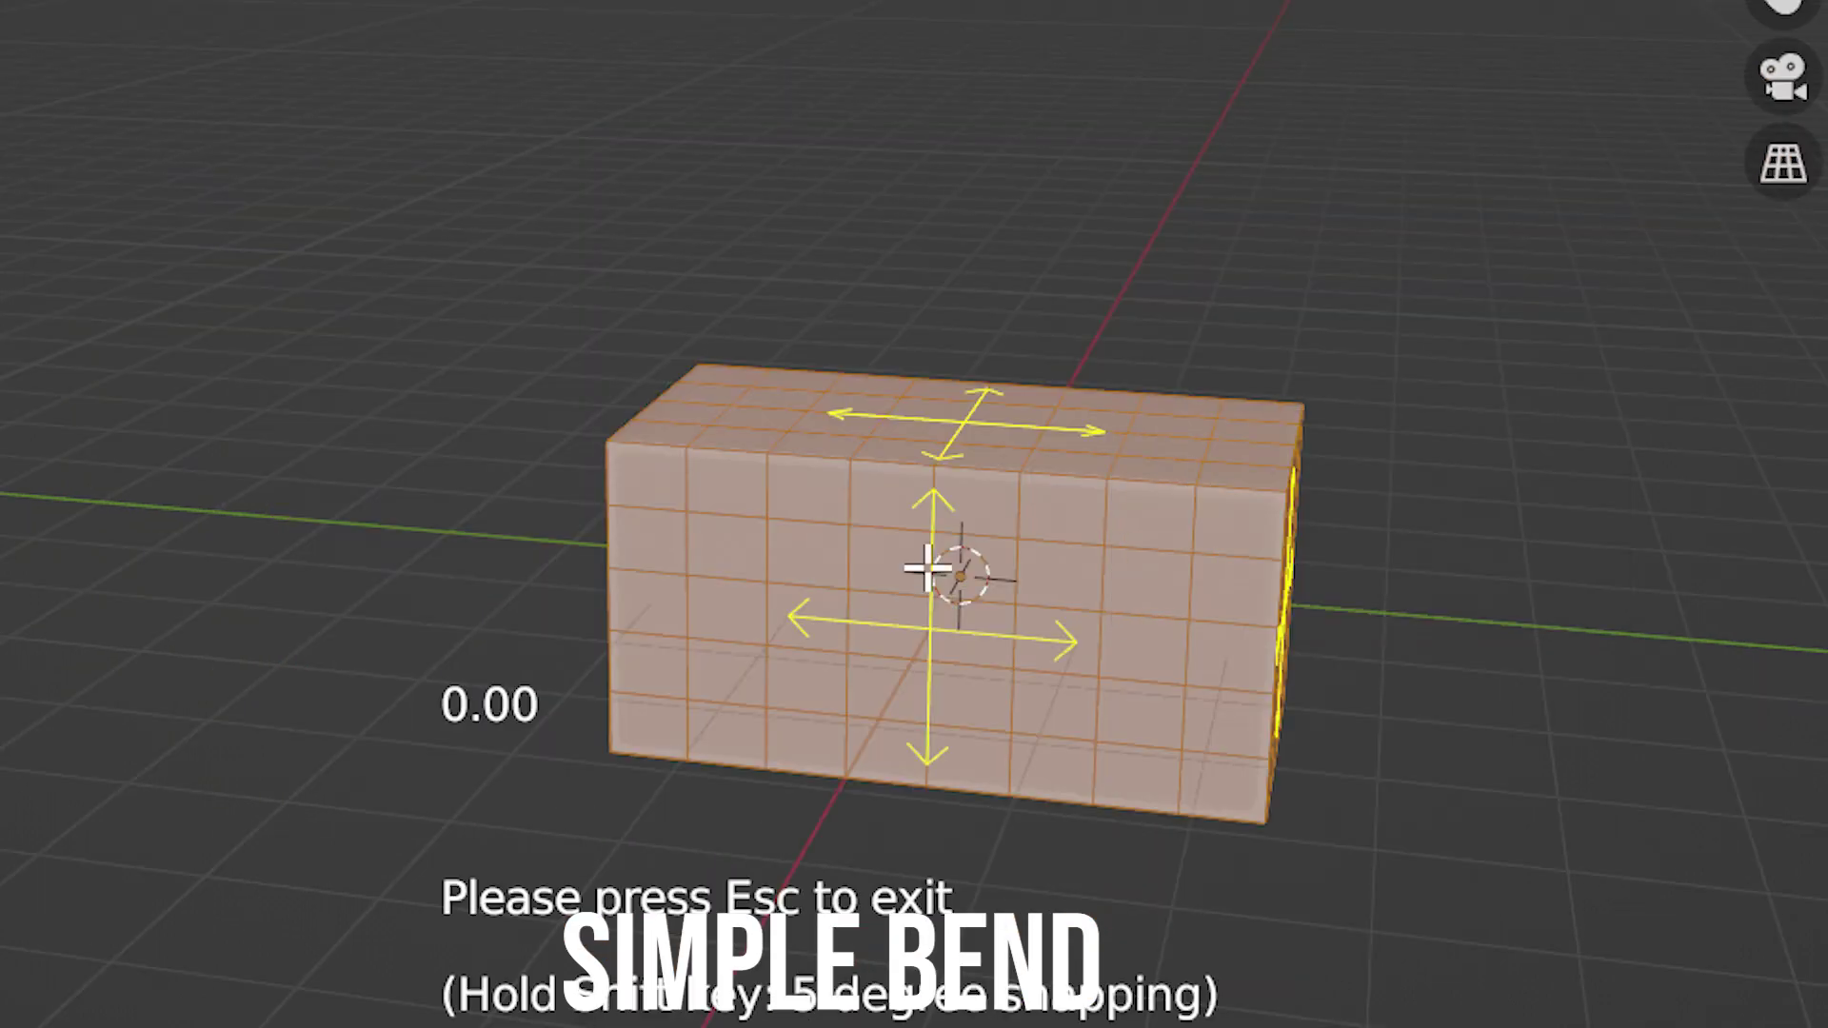
Step: Bend the subdivided box and the selected middle section of the long block with Simple Bend
{"action": "left_click_drag", "start_coordinate": [934, 571], "coordinate": [939, 123]}
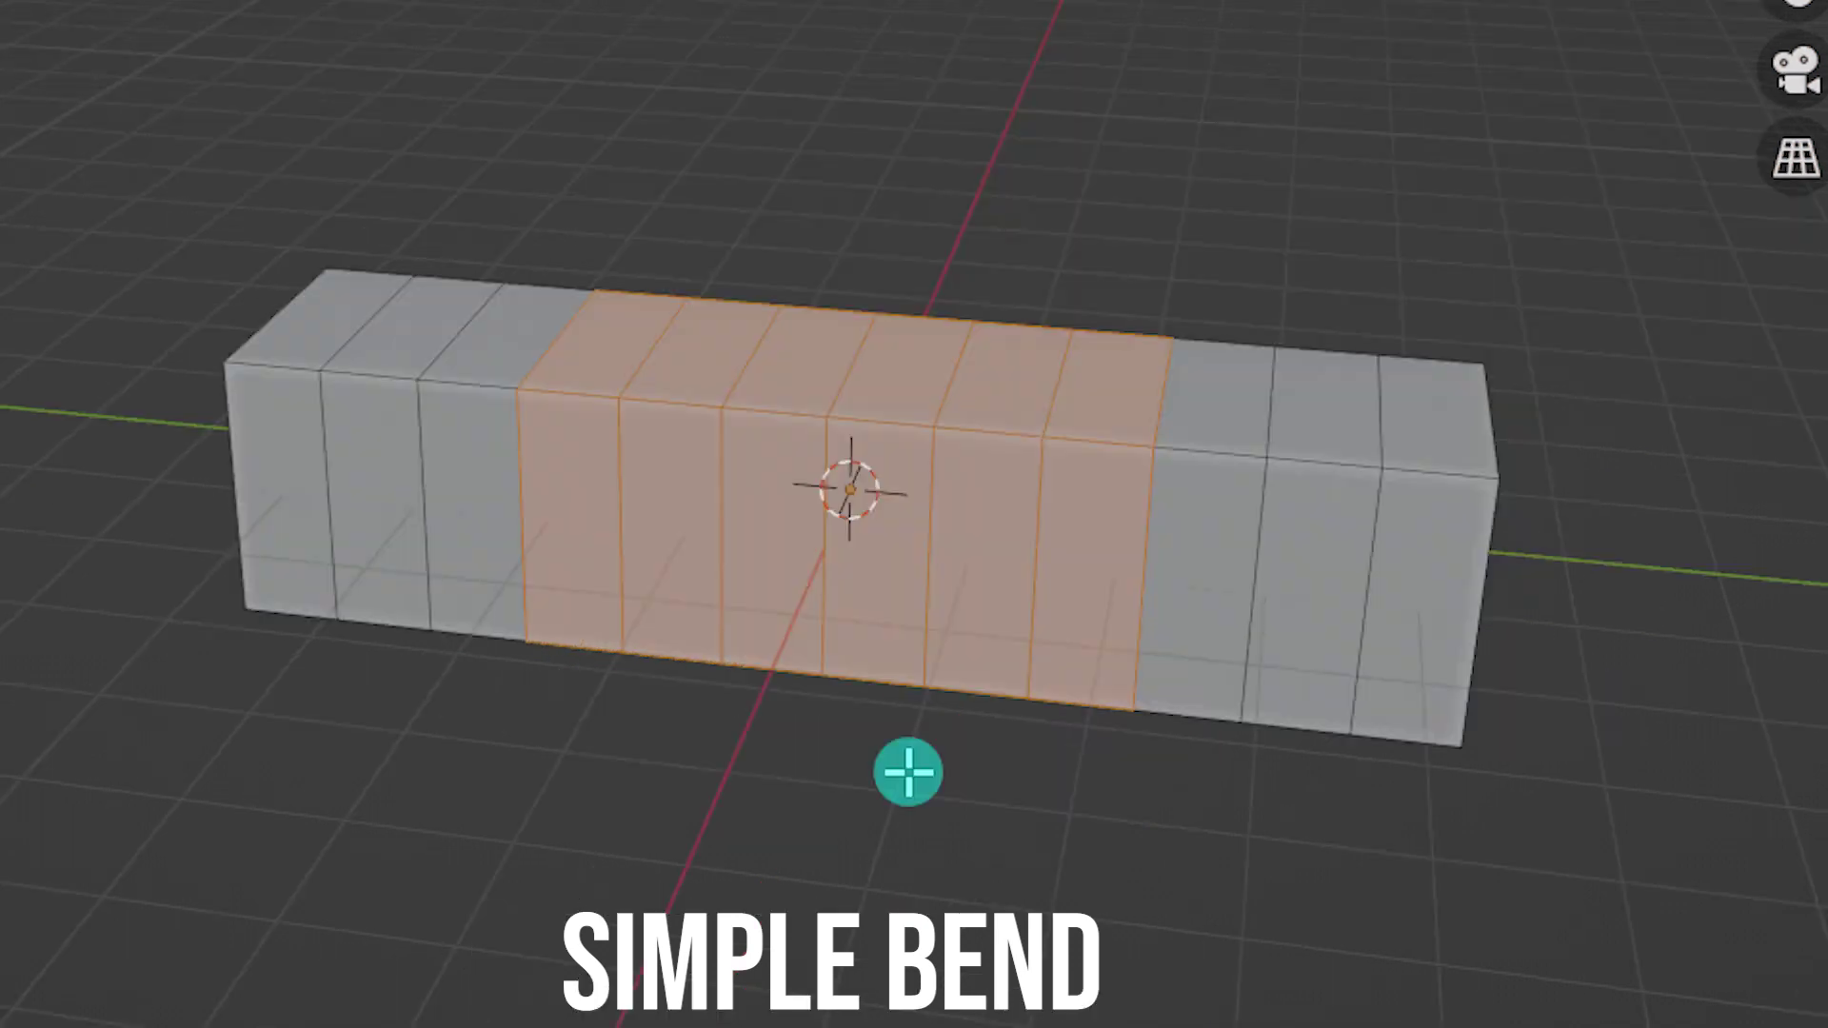
{"action": "left_click_drag", "start_coordinate": [905, 771], "coordinate": [922, 375]}
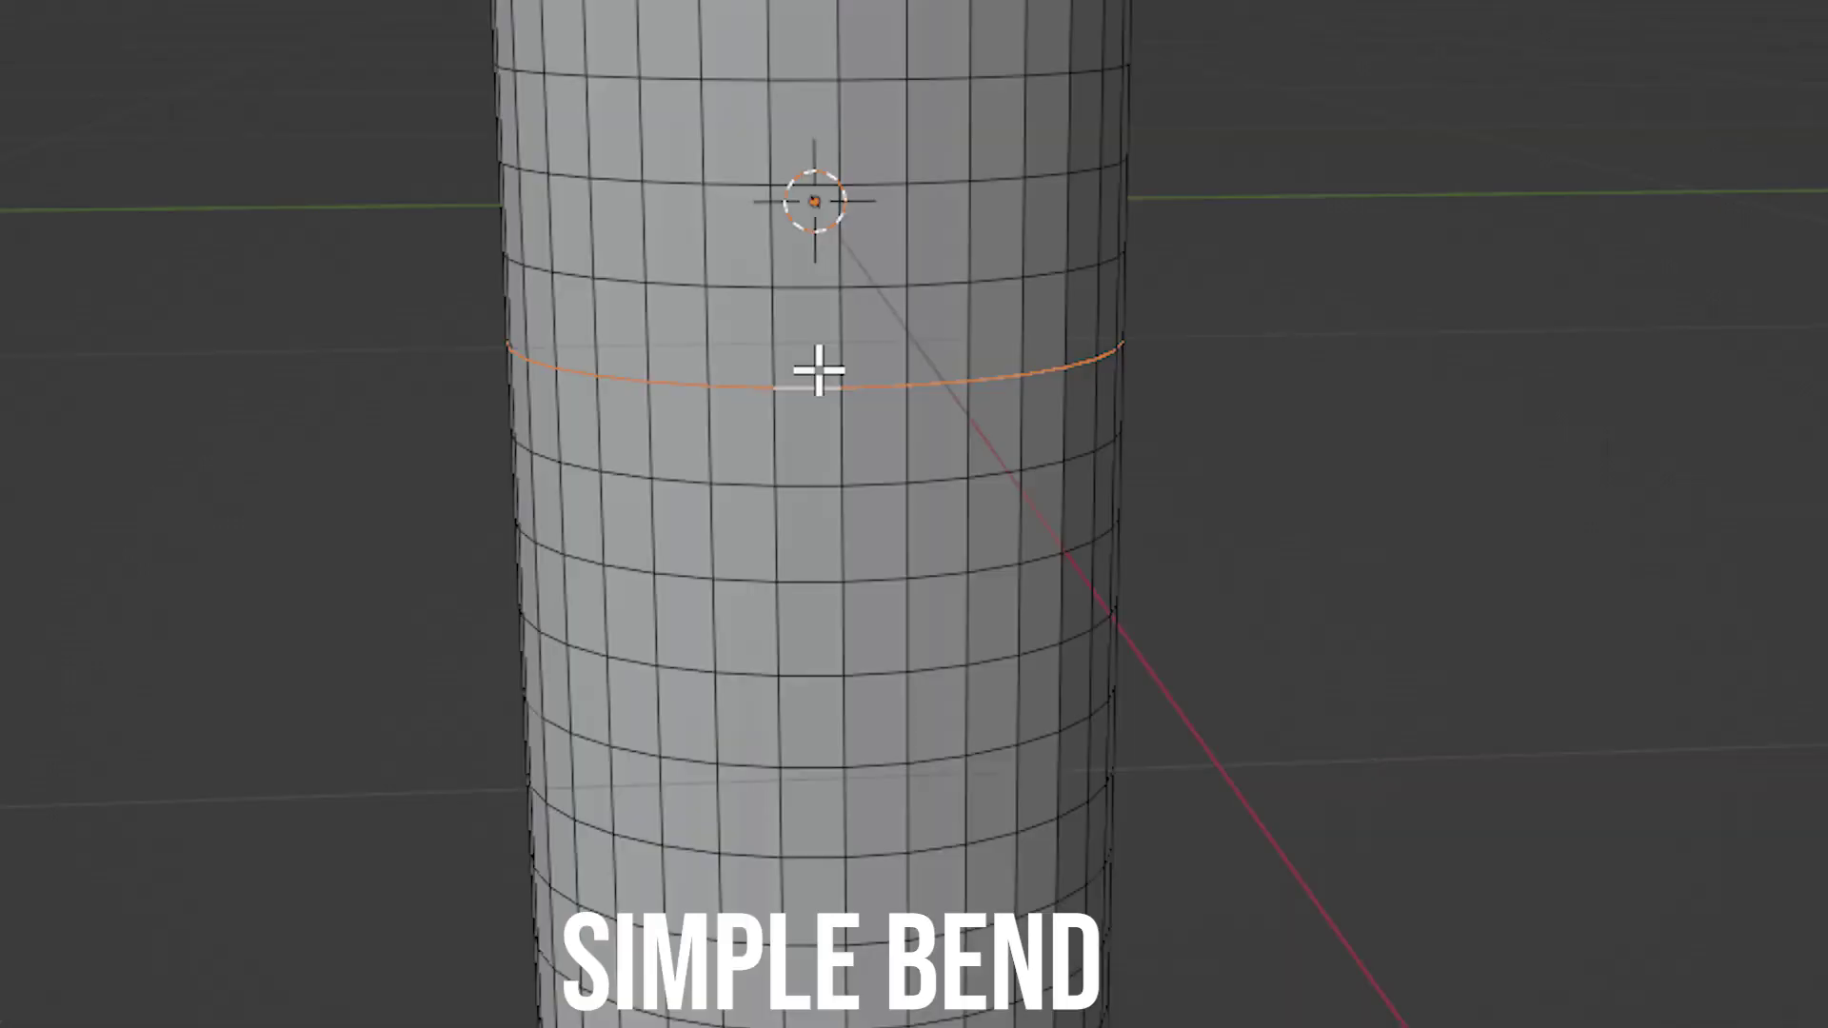
Step: Expand the cylinder's selected edge loop into a wide band of faces for Simple Bend
{"action": "key", "text": "ctrl+KP_Add"}
{"action": "key", "text": "ctrl+KP_Add"}
{"action": "key", "text": "ctrl+KP_Add"}
{"action": "key", "text": "ctrl+KP_Add"}
{"action": "key", "text": "ctrl+KP_Add"}
{"action": "key", "text": "ctrl+KP_Add"}
{"action": "key", "text": "ctrl+KP_Add"}
{"action": "key", "text": "ctrl+KP_Add"}
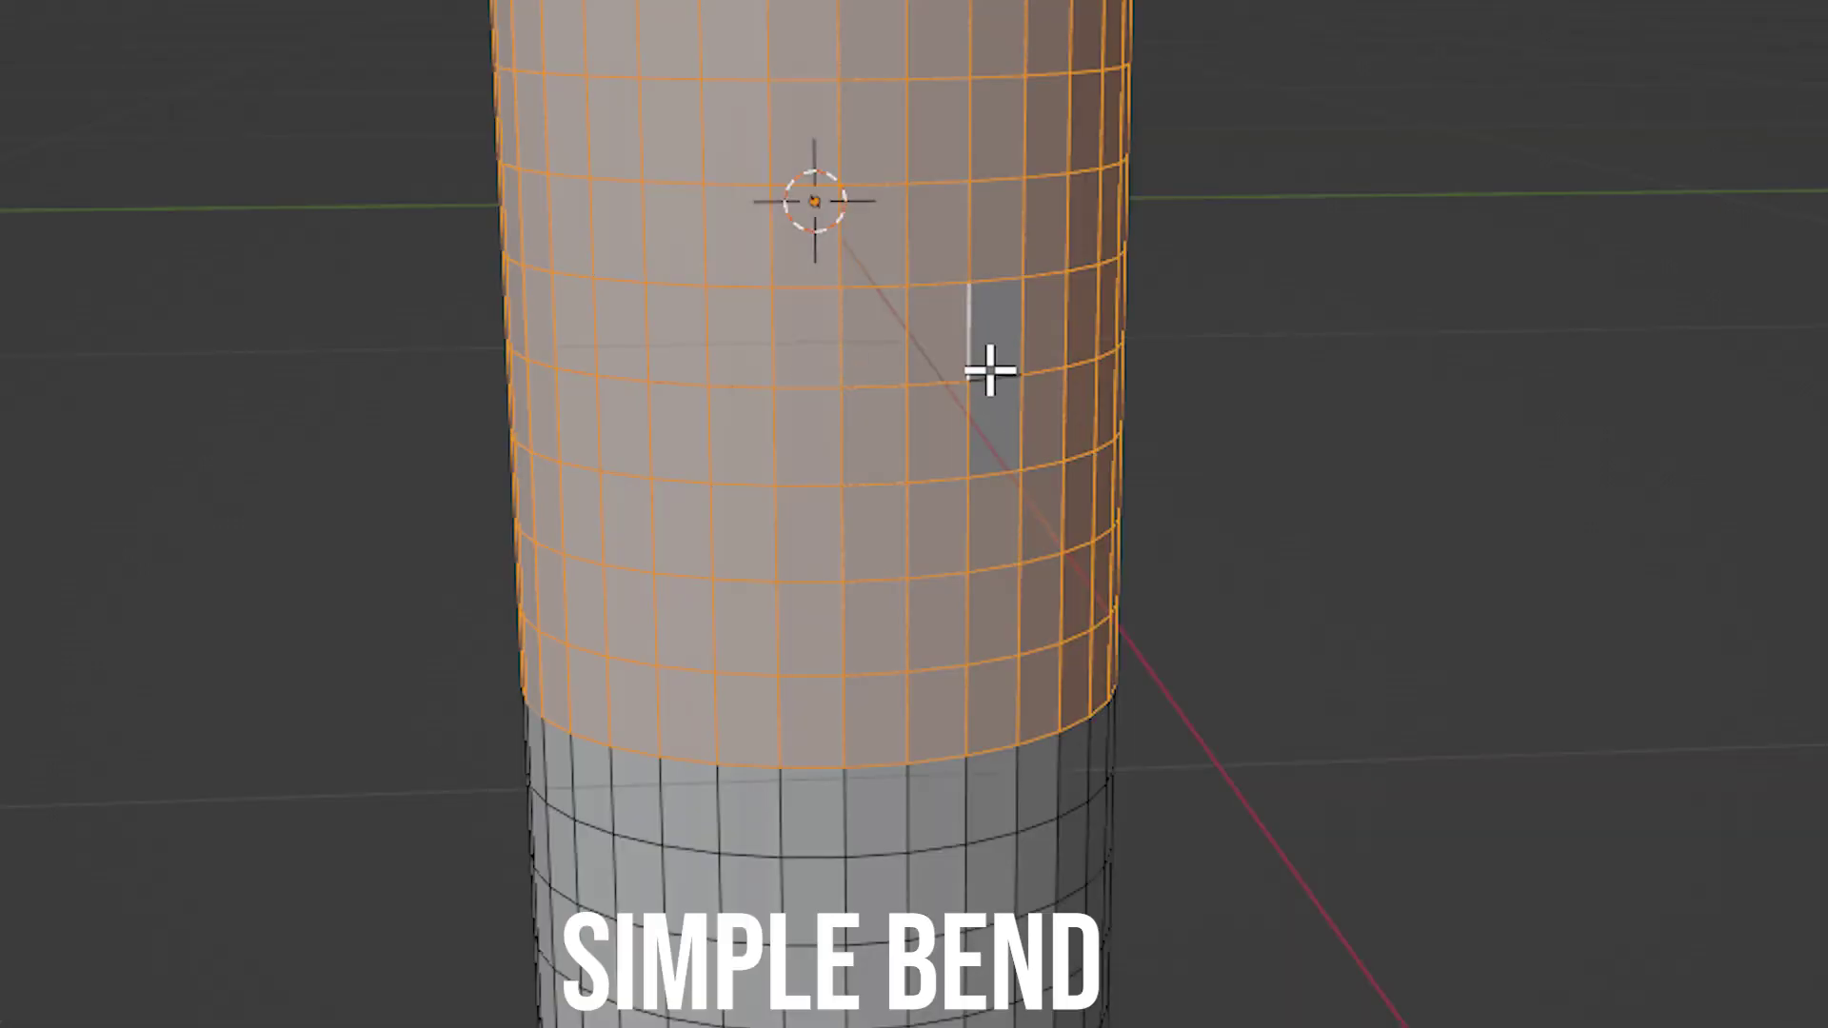
{"action": "left_click", "coordinate": [1138, 728]}
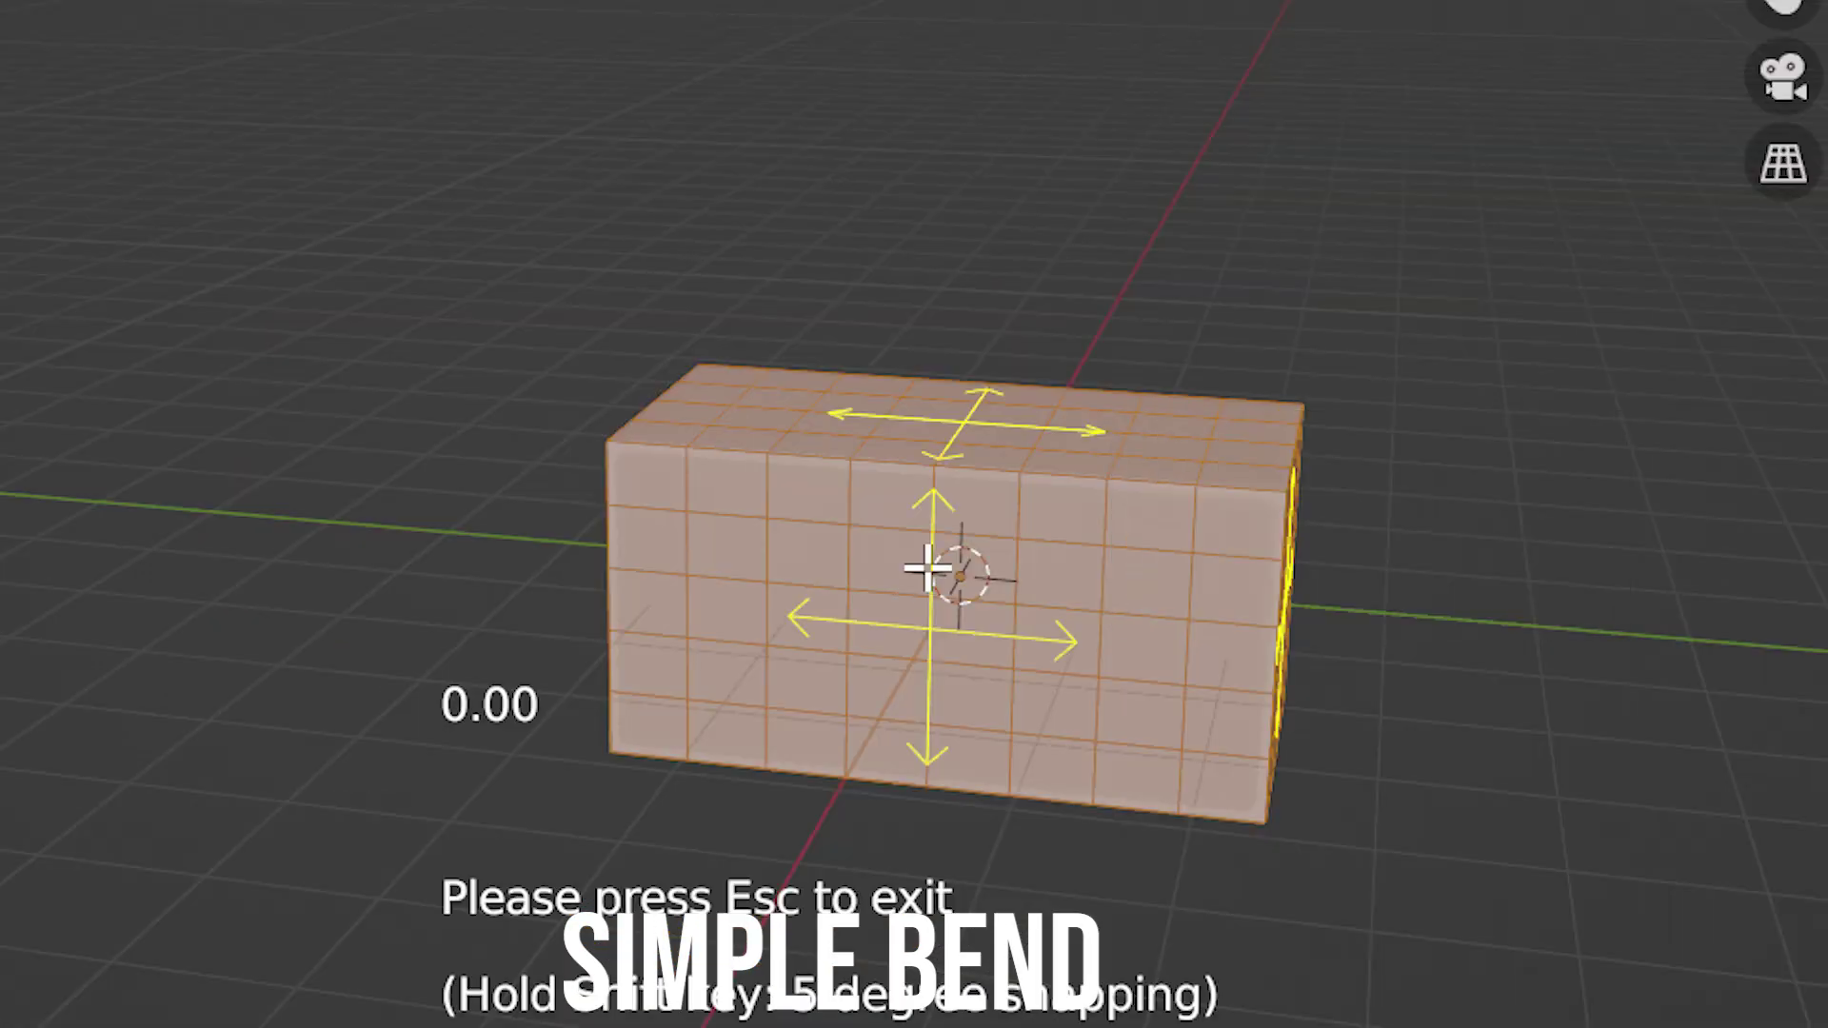
Step: Bend the subdivided box using the vertical Simple Bend handle on its front face
{"action": "left_click_drag", "start_coordinate": [930, 571], "coordinate": [942, 127]}
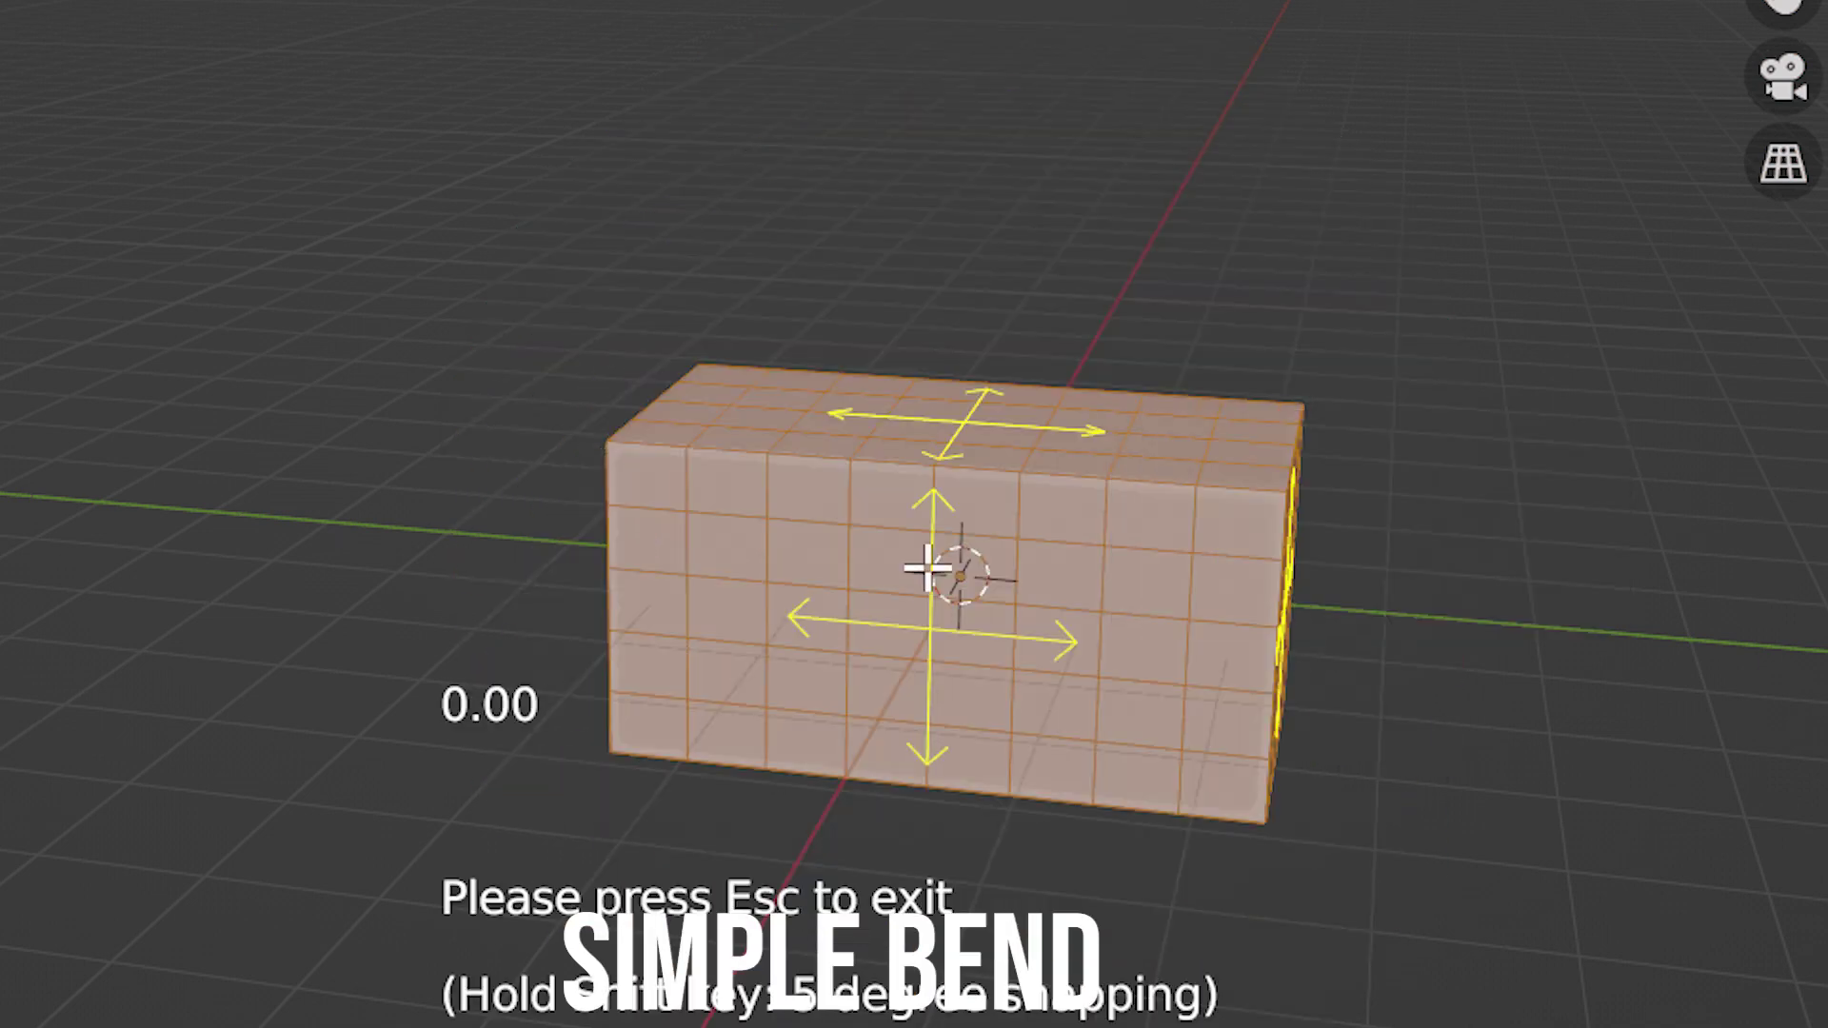
{"action": "left_click_drag", "start_coordinate": [930, 571], "coordinate": [930, 220]}
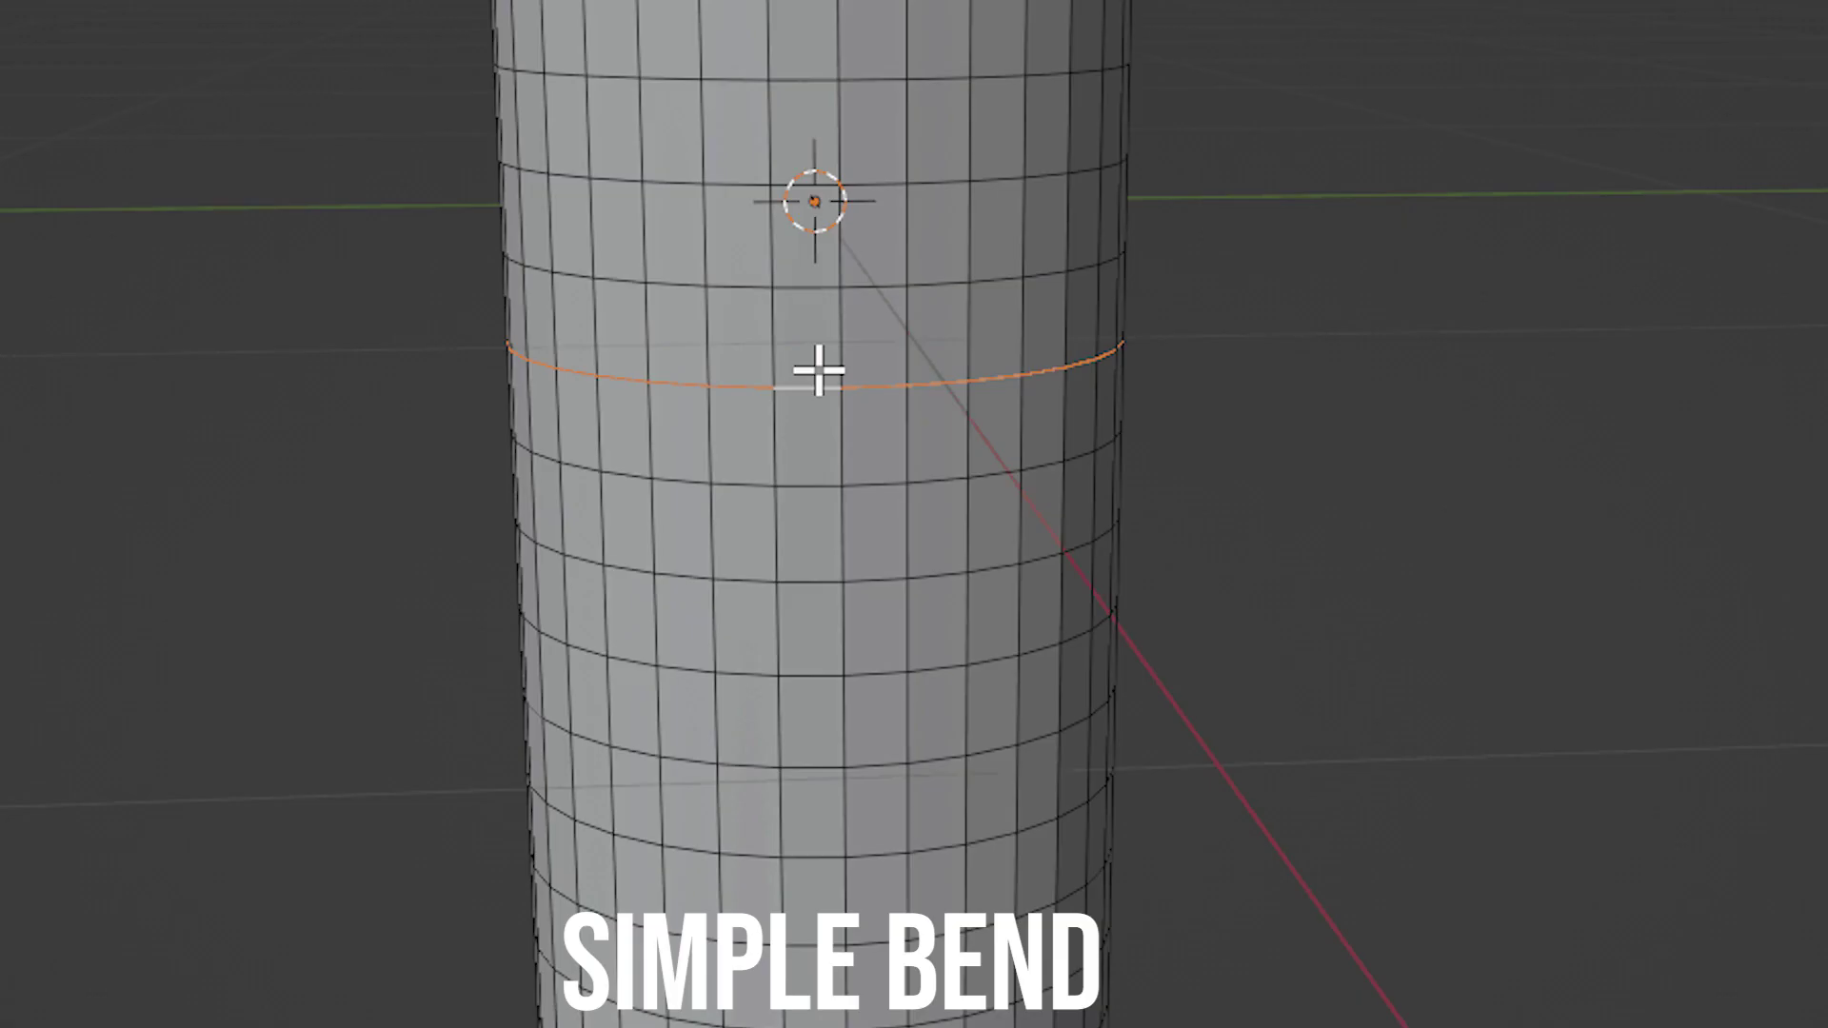
Step: Grow the selection repeatedly from the cylinder's edge loop into a band of faces
{"action": "key", "text": "ctrl+KP_Add"}
{"action": "key", "text": "ctrl+KP_Add"}
{"action": "key", "text": "ctrl+KP_Add"}
{"action": "key", "text": "ctrl+KP_Add"}
{"action": "key", "text": "ctrl+KP_Add"}
{"action": "key", "text": "ctrl+KP_Add"}
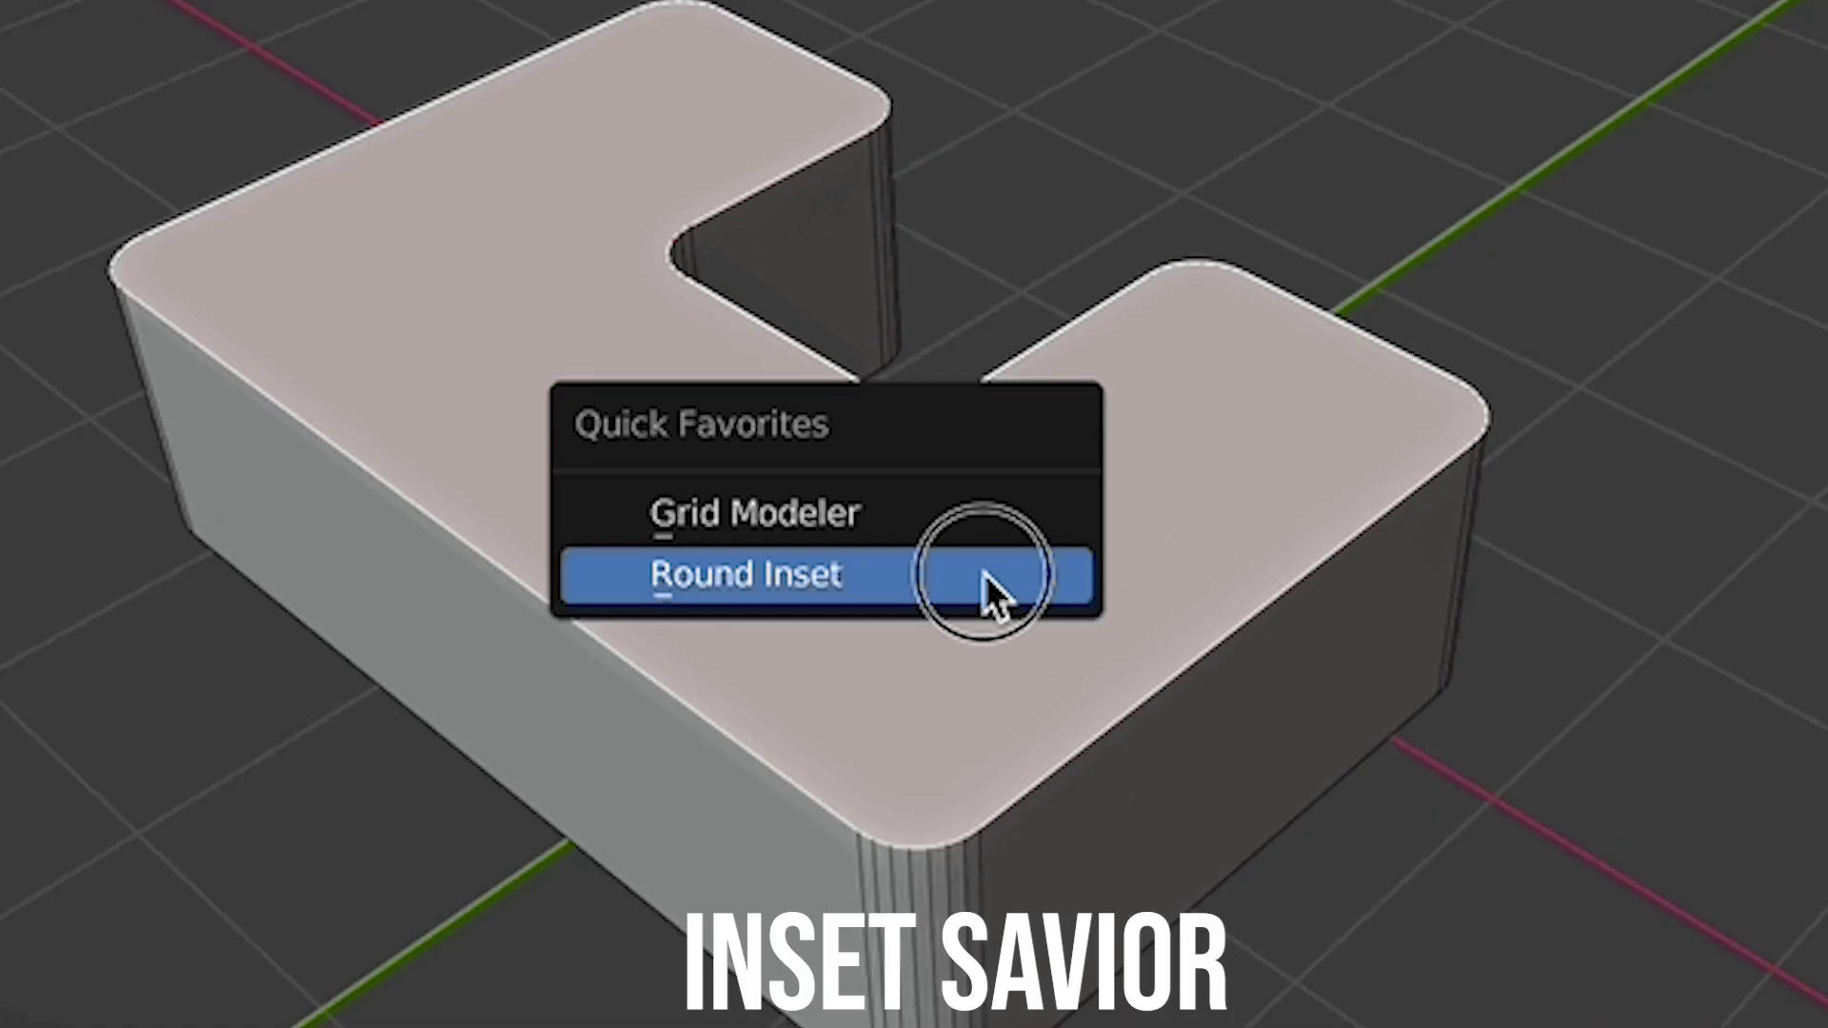
Step: Apply Round Inset to the selected top face of the notched block with rounded corners
{"action": "left_click", "coordinate": [991, 583]}
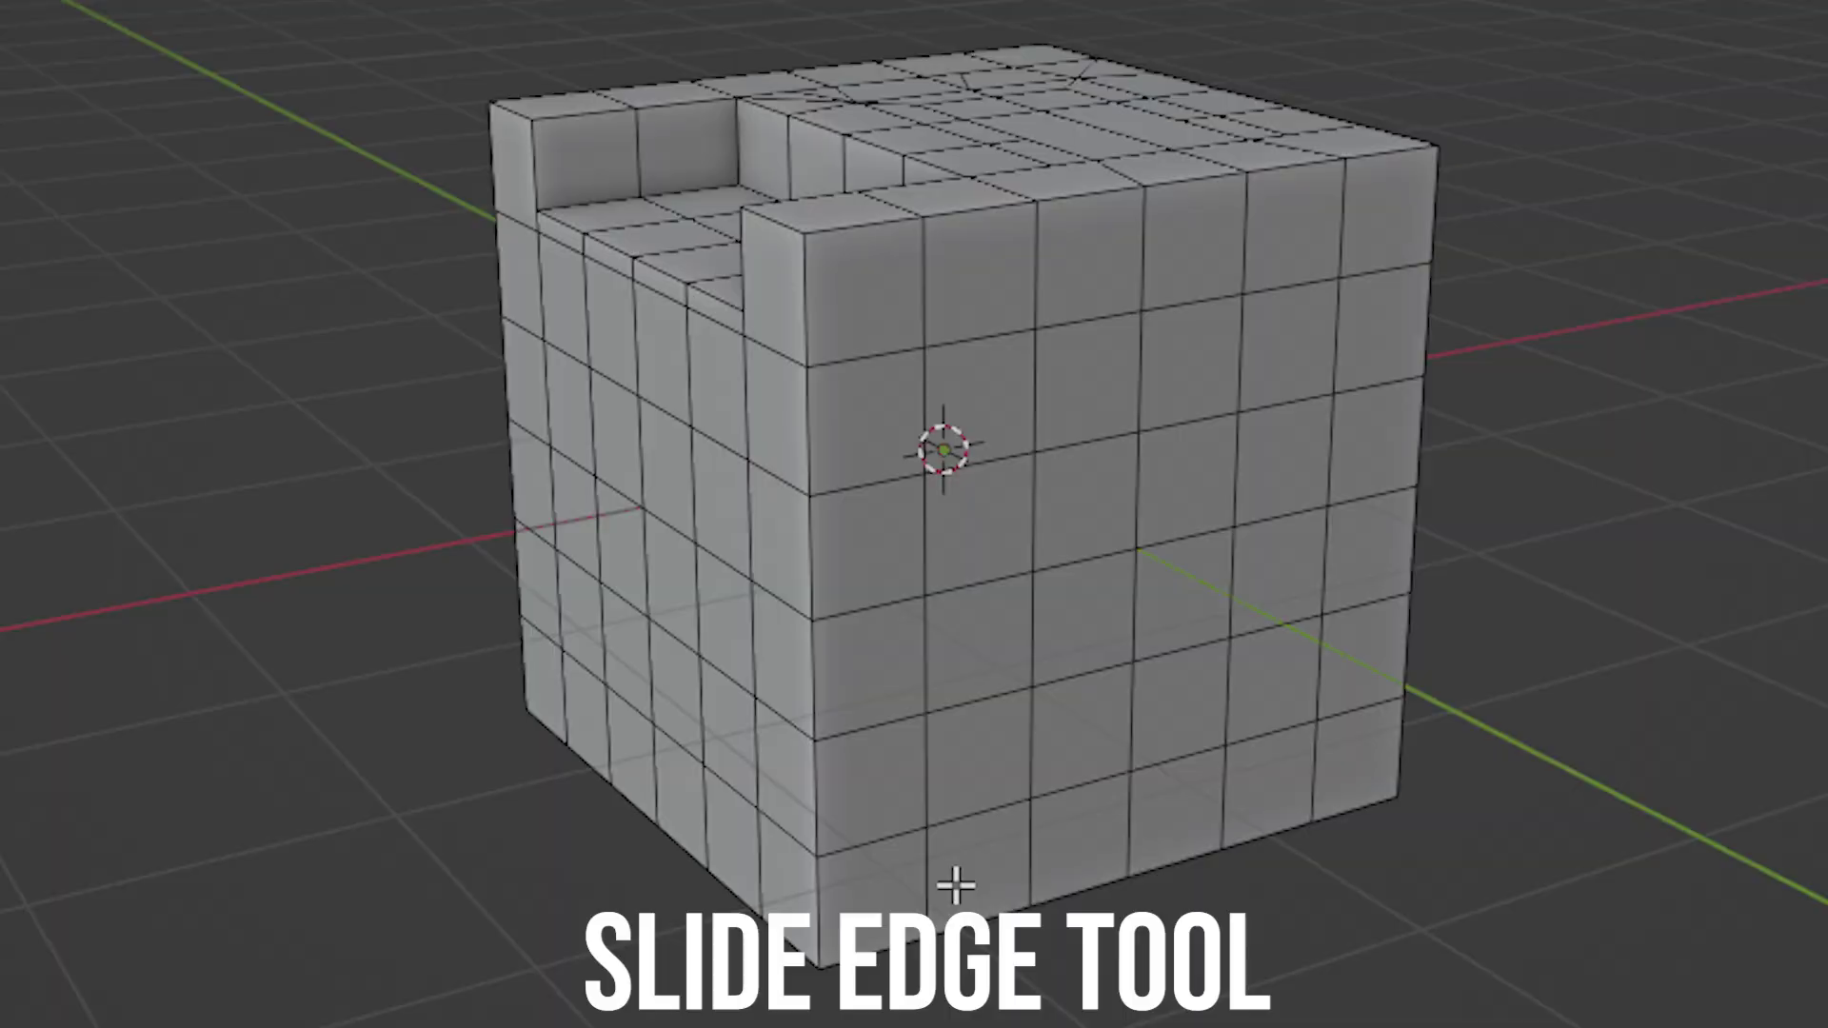
Step: Offset an arch-shaped edge path on the cube's front face with the Slide Edge Tool
{"action": "left_click", "coordinate": [1252, 803]}
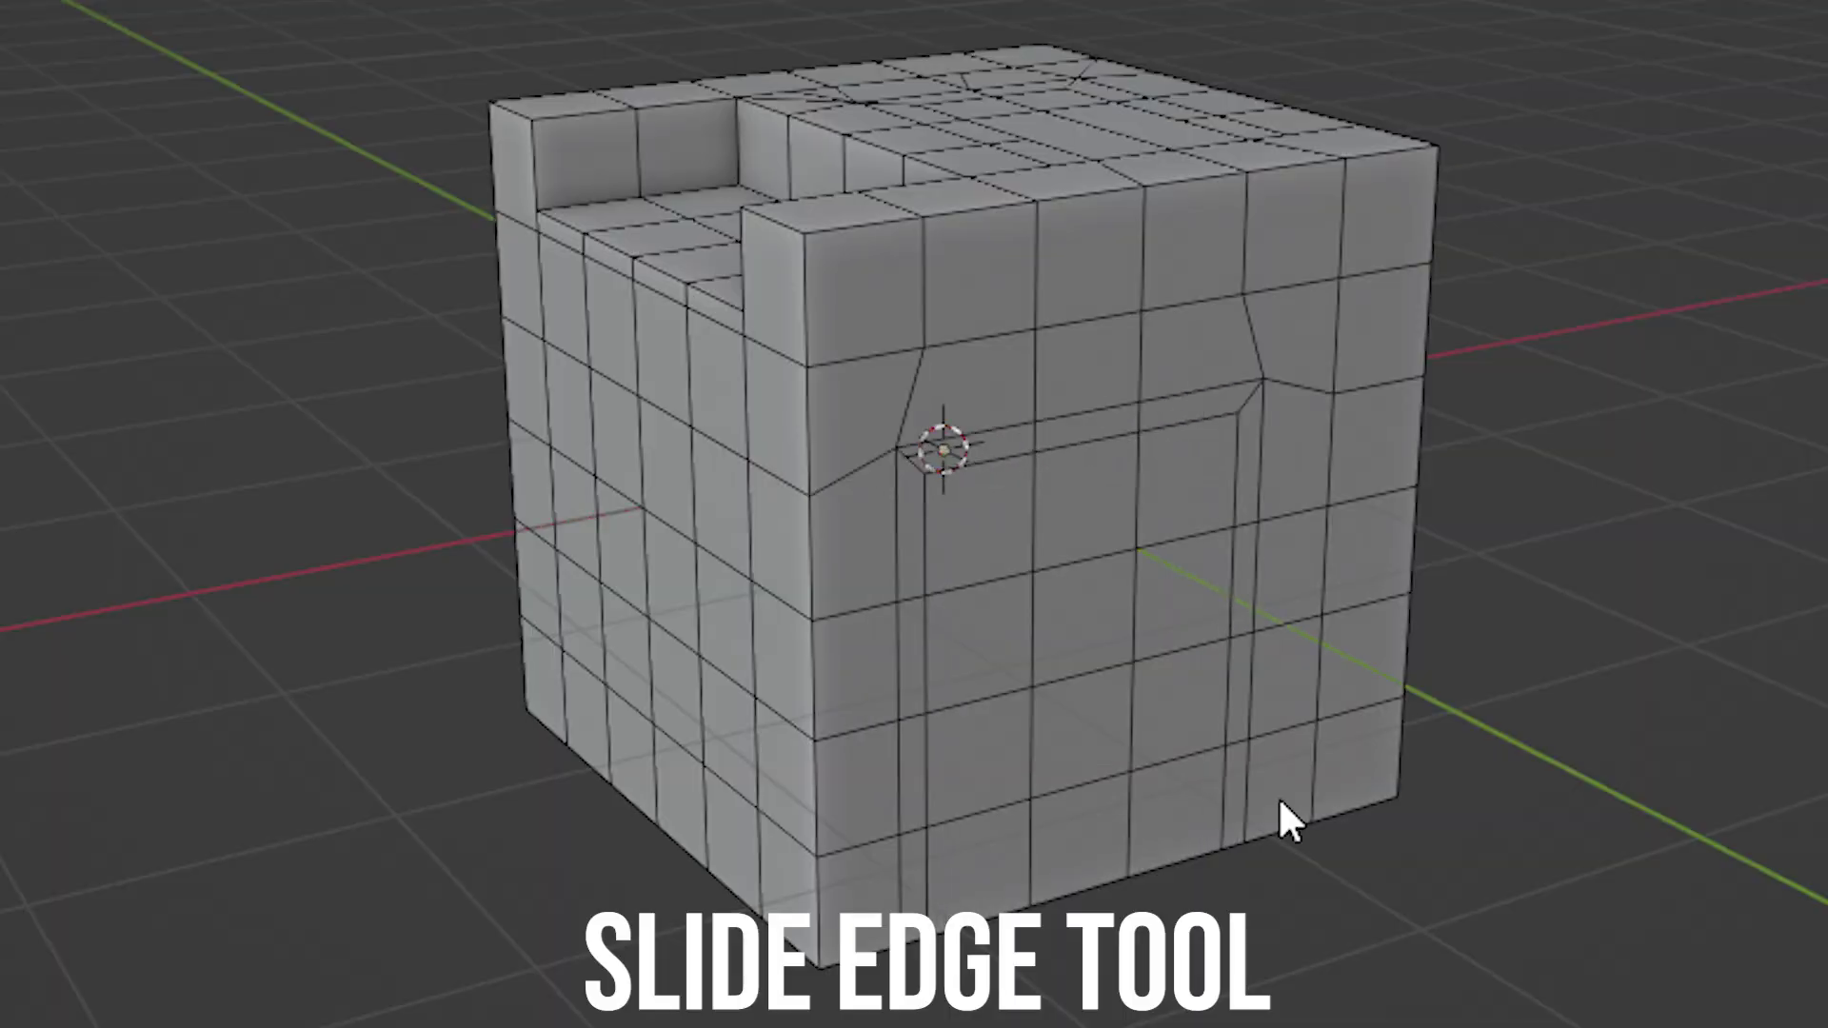
Step: Select connected edge paths across the cube's top face and front face for the Slide Edge Tool
{"action": "left_click_drag", "start_coordinate": [726, 578], "coordinate": [1482, 861]}
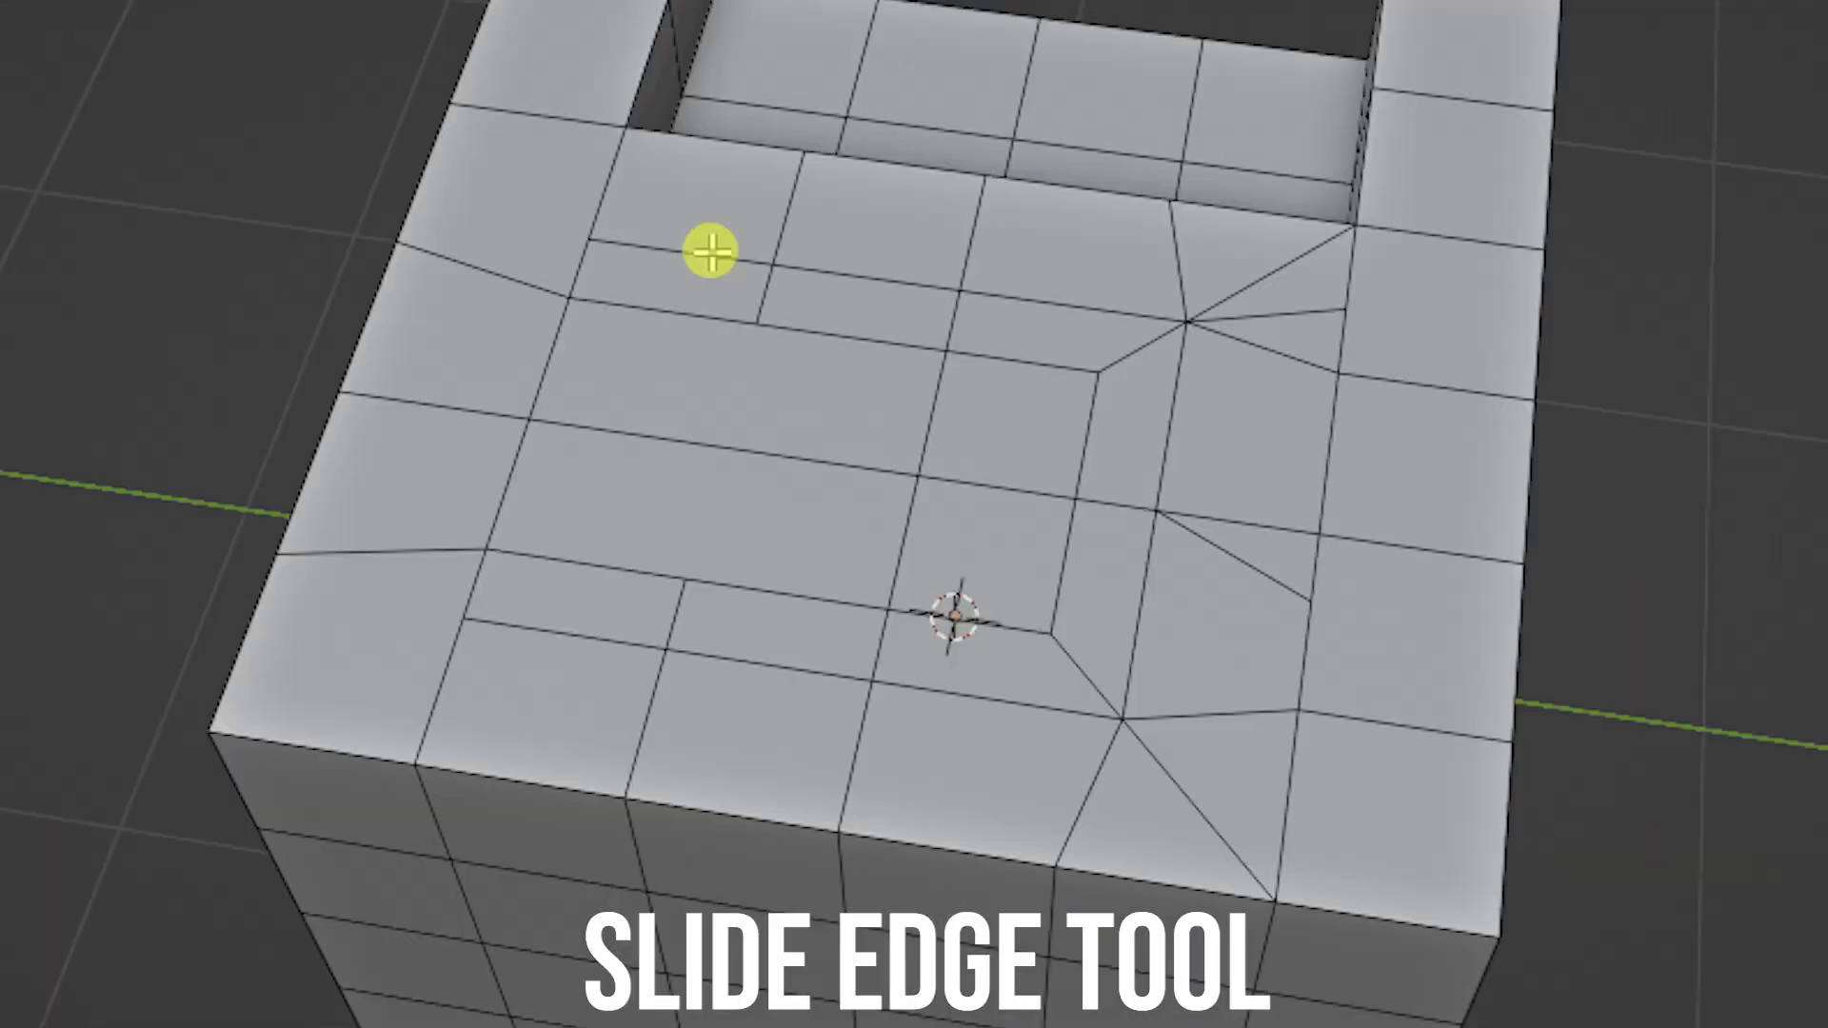
{"action": "left_click_drag", "start_coordinate": [612, 632], "coordinate": [952, 614]}
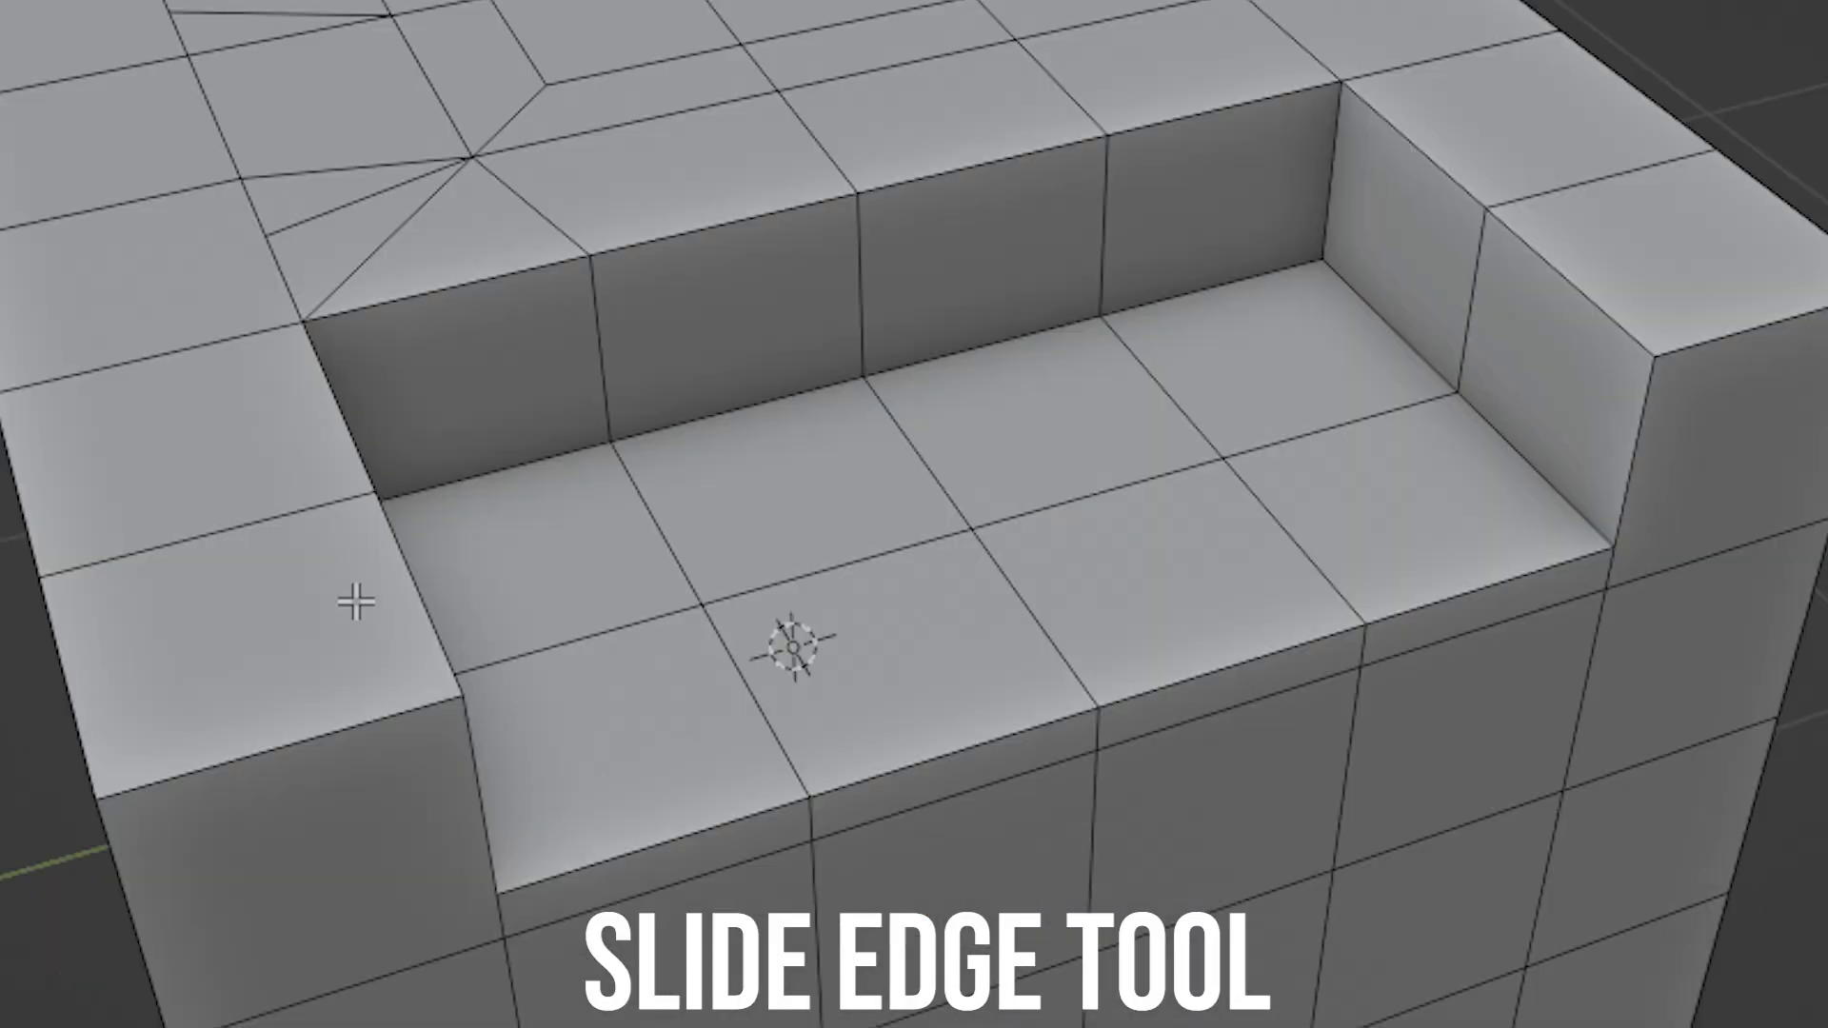
{"action": "left_click", "coordinate": [1401, 124]}
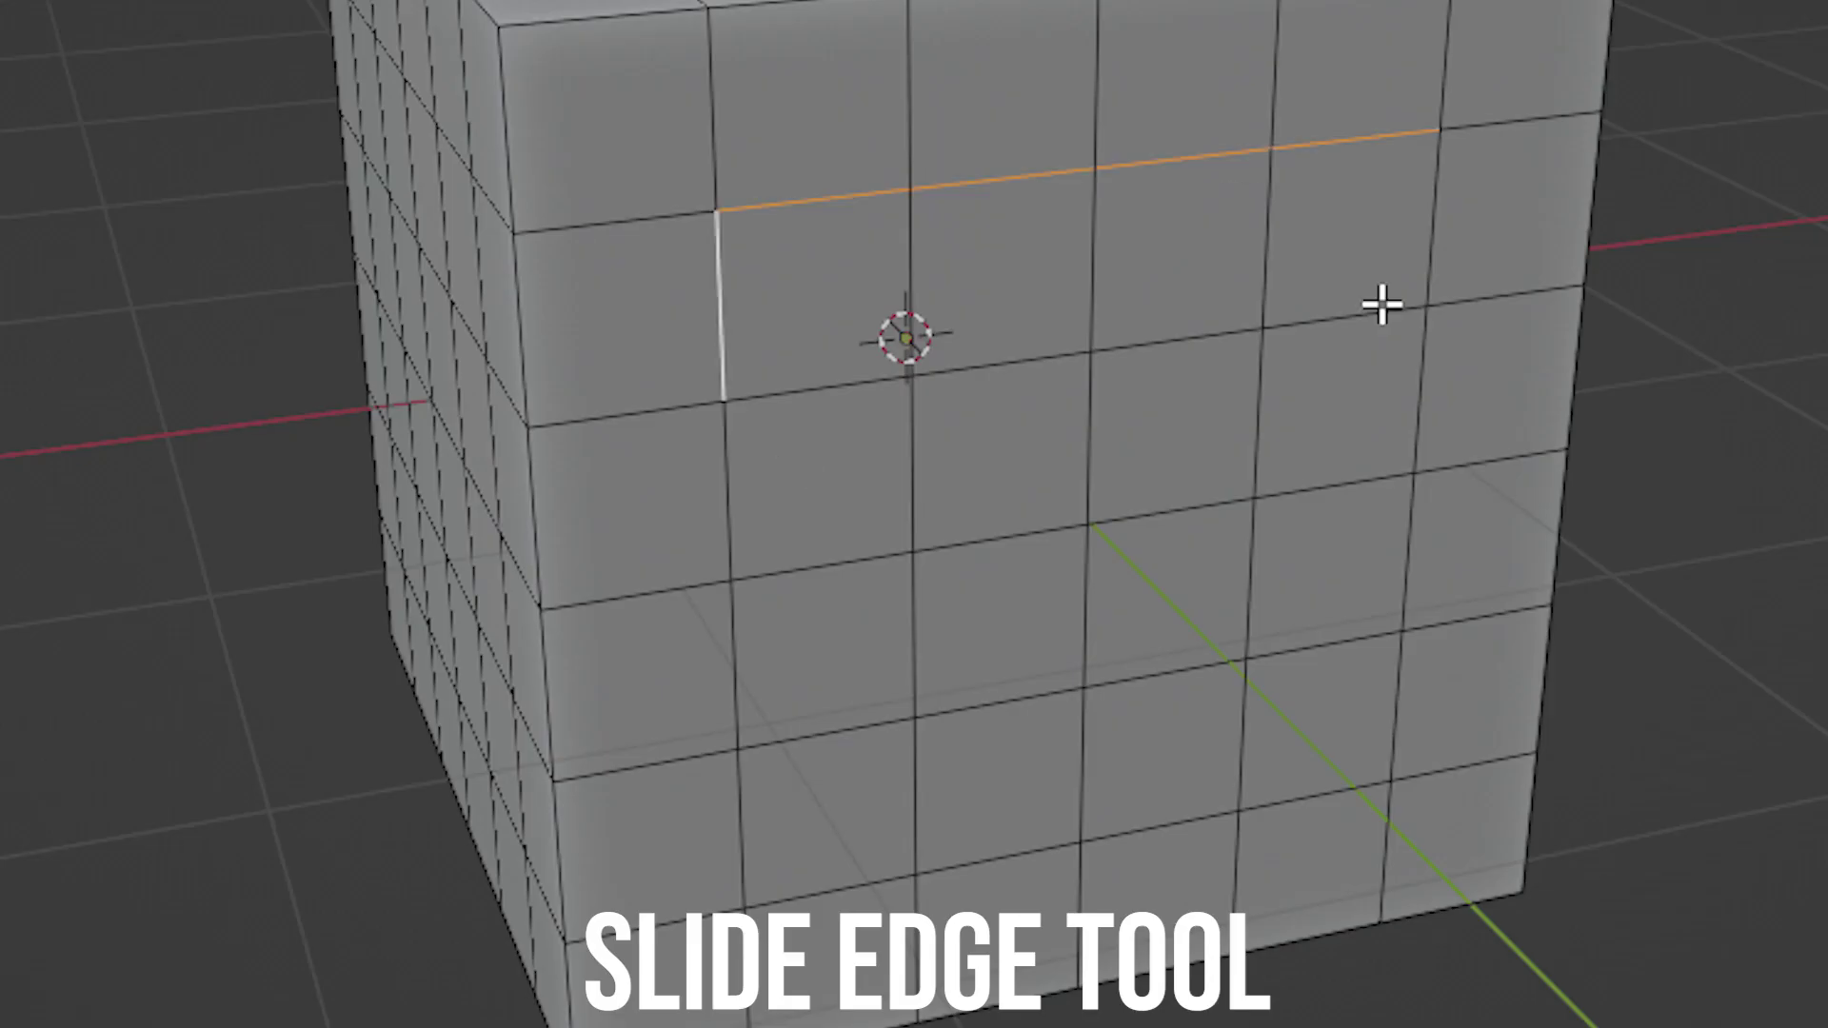
{"action": "left_click_drag", "start_coordinate": [1384, 302], "coordinate": [1343, 640]}
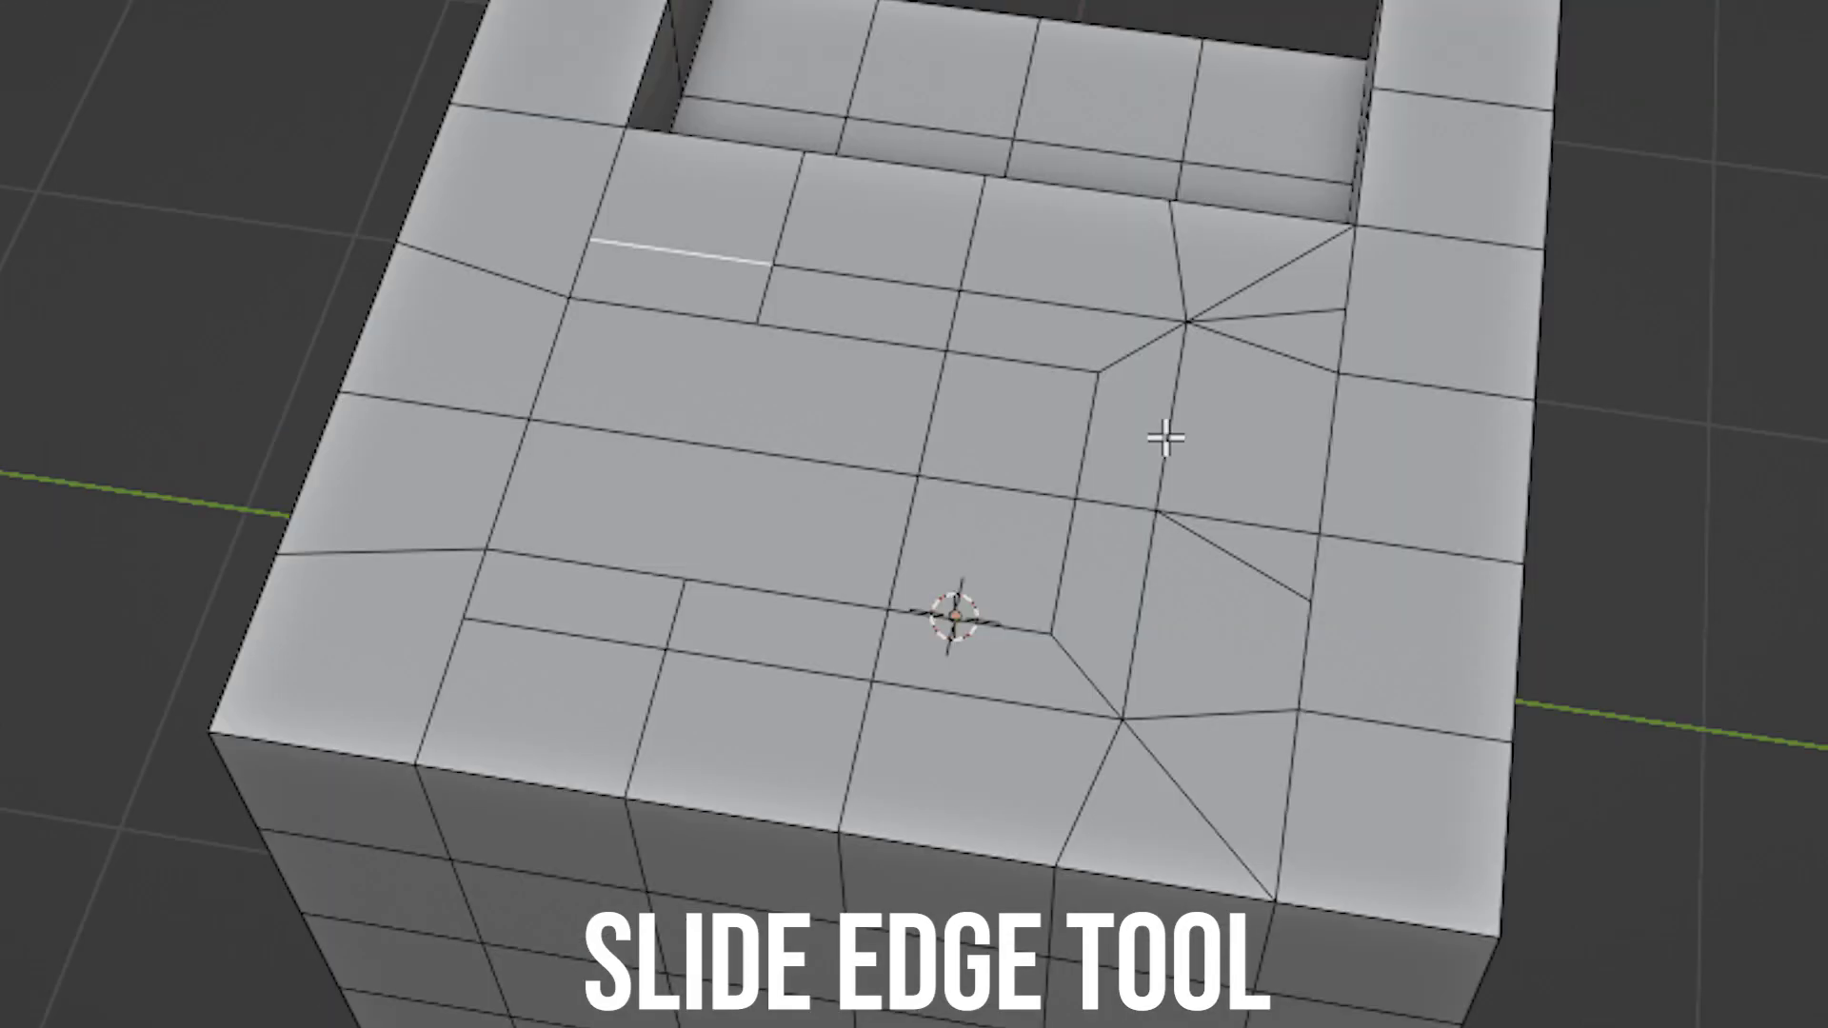
{"action": "left_click", "coordinate": [757, 667], "text": "alt"}
{"action": "left_click_drag", "start_coordinate": [757, 666], "coordinate": [959, 612]}
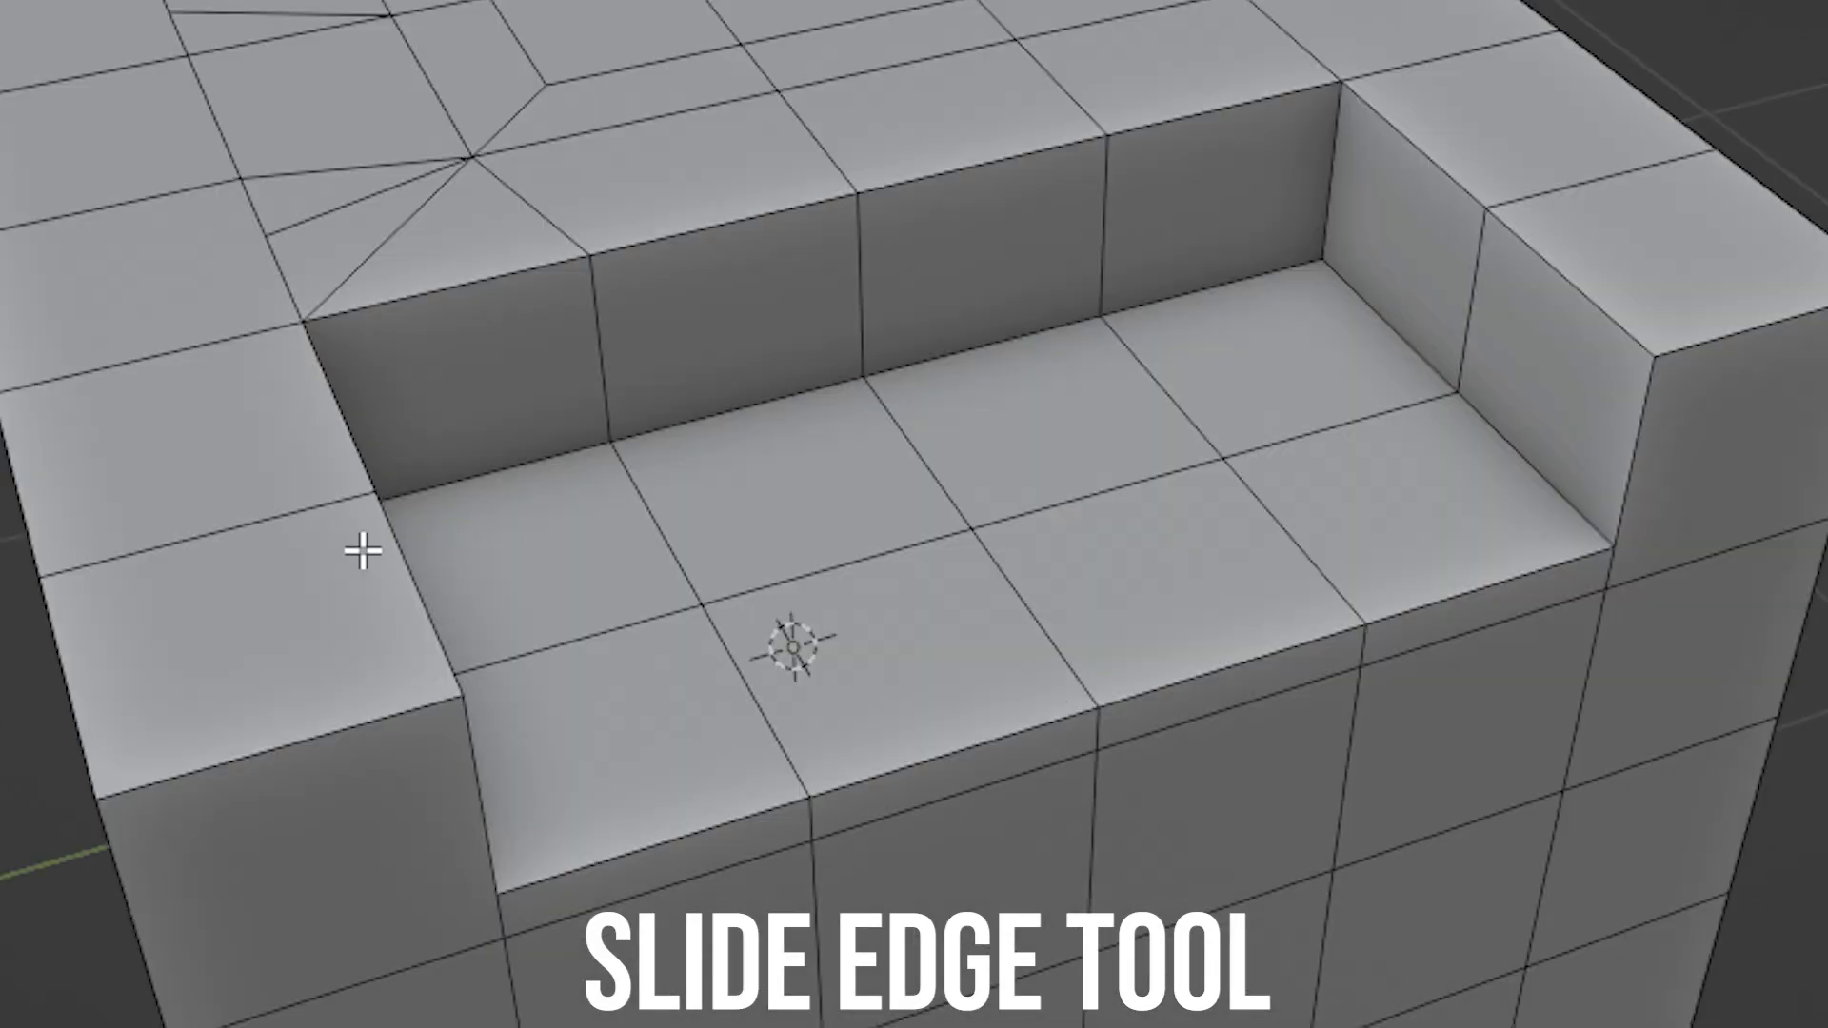
Step: Select the arch-shaped edge path on the cube's front face and start the Slide Edge Tool on it
{"action": "left_click", "coordinate": [1558, 273], "text": "alt"}
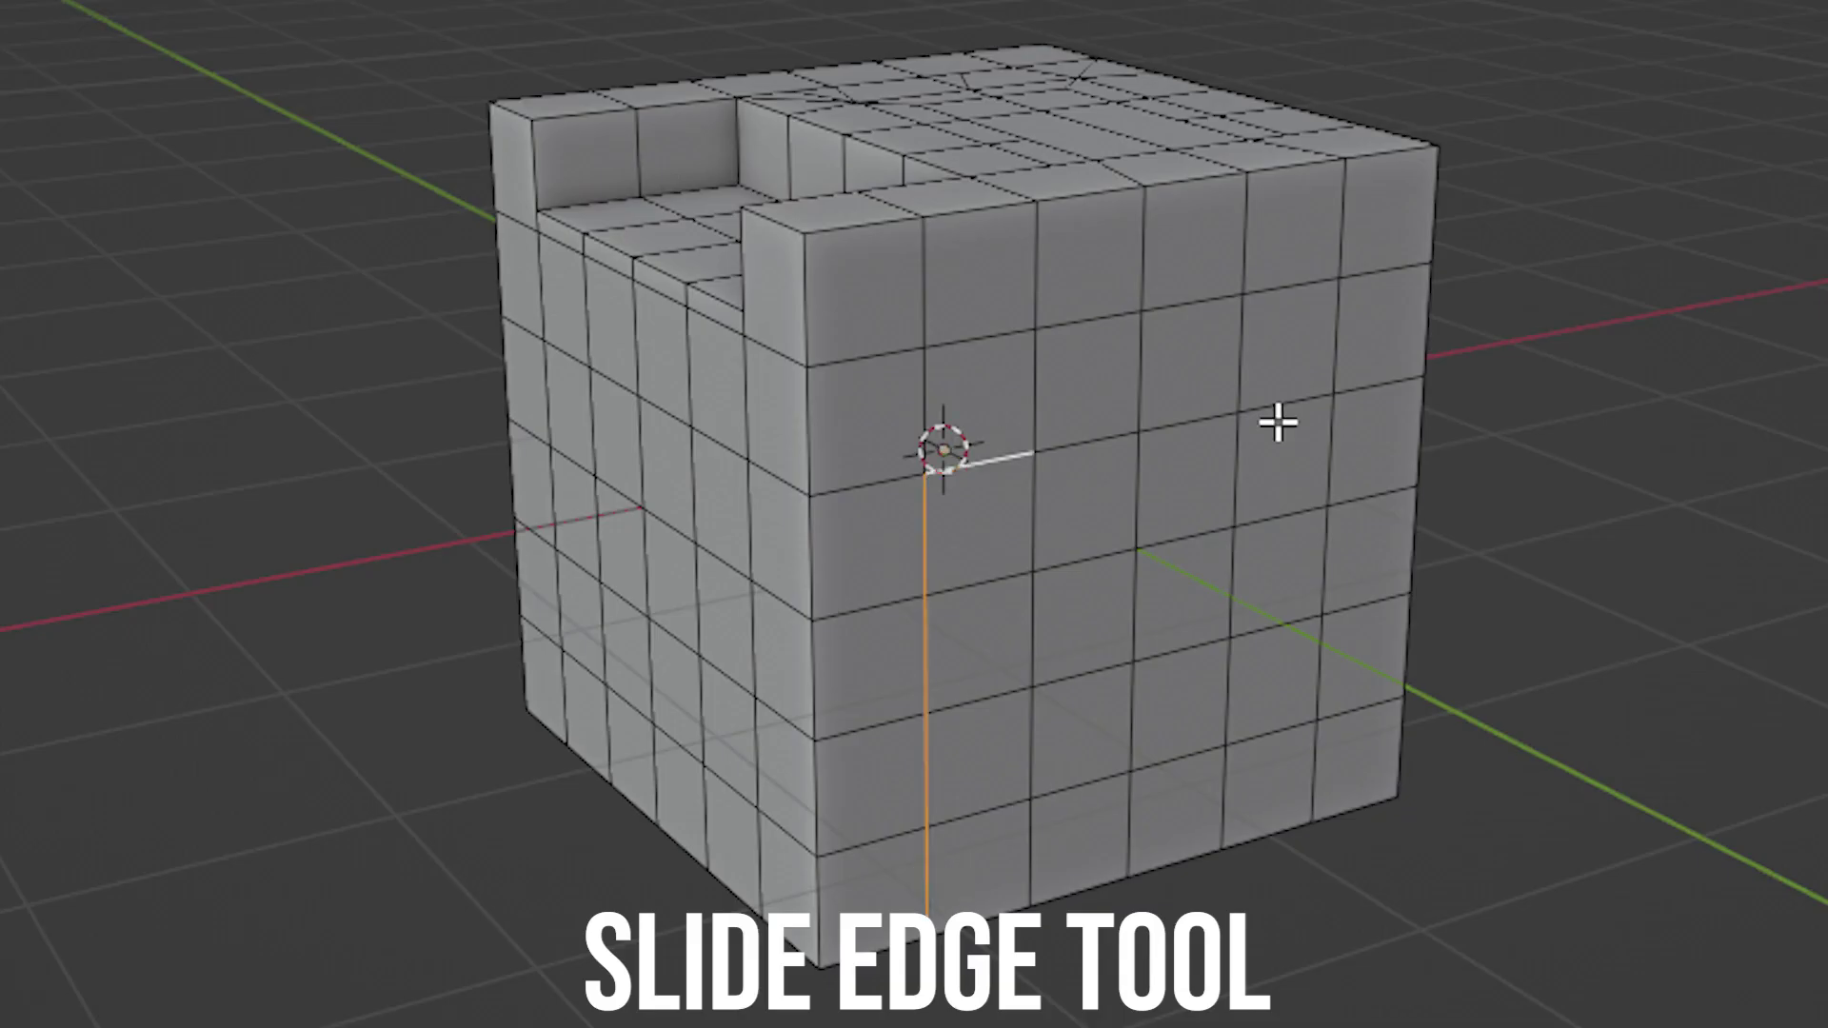
{"action": "key", "text": "q"}
{"action": "left_click", "coordinate": [1196, 726]}
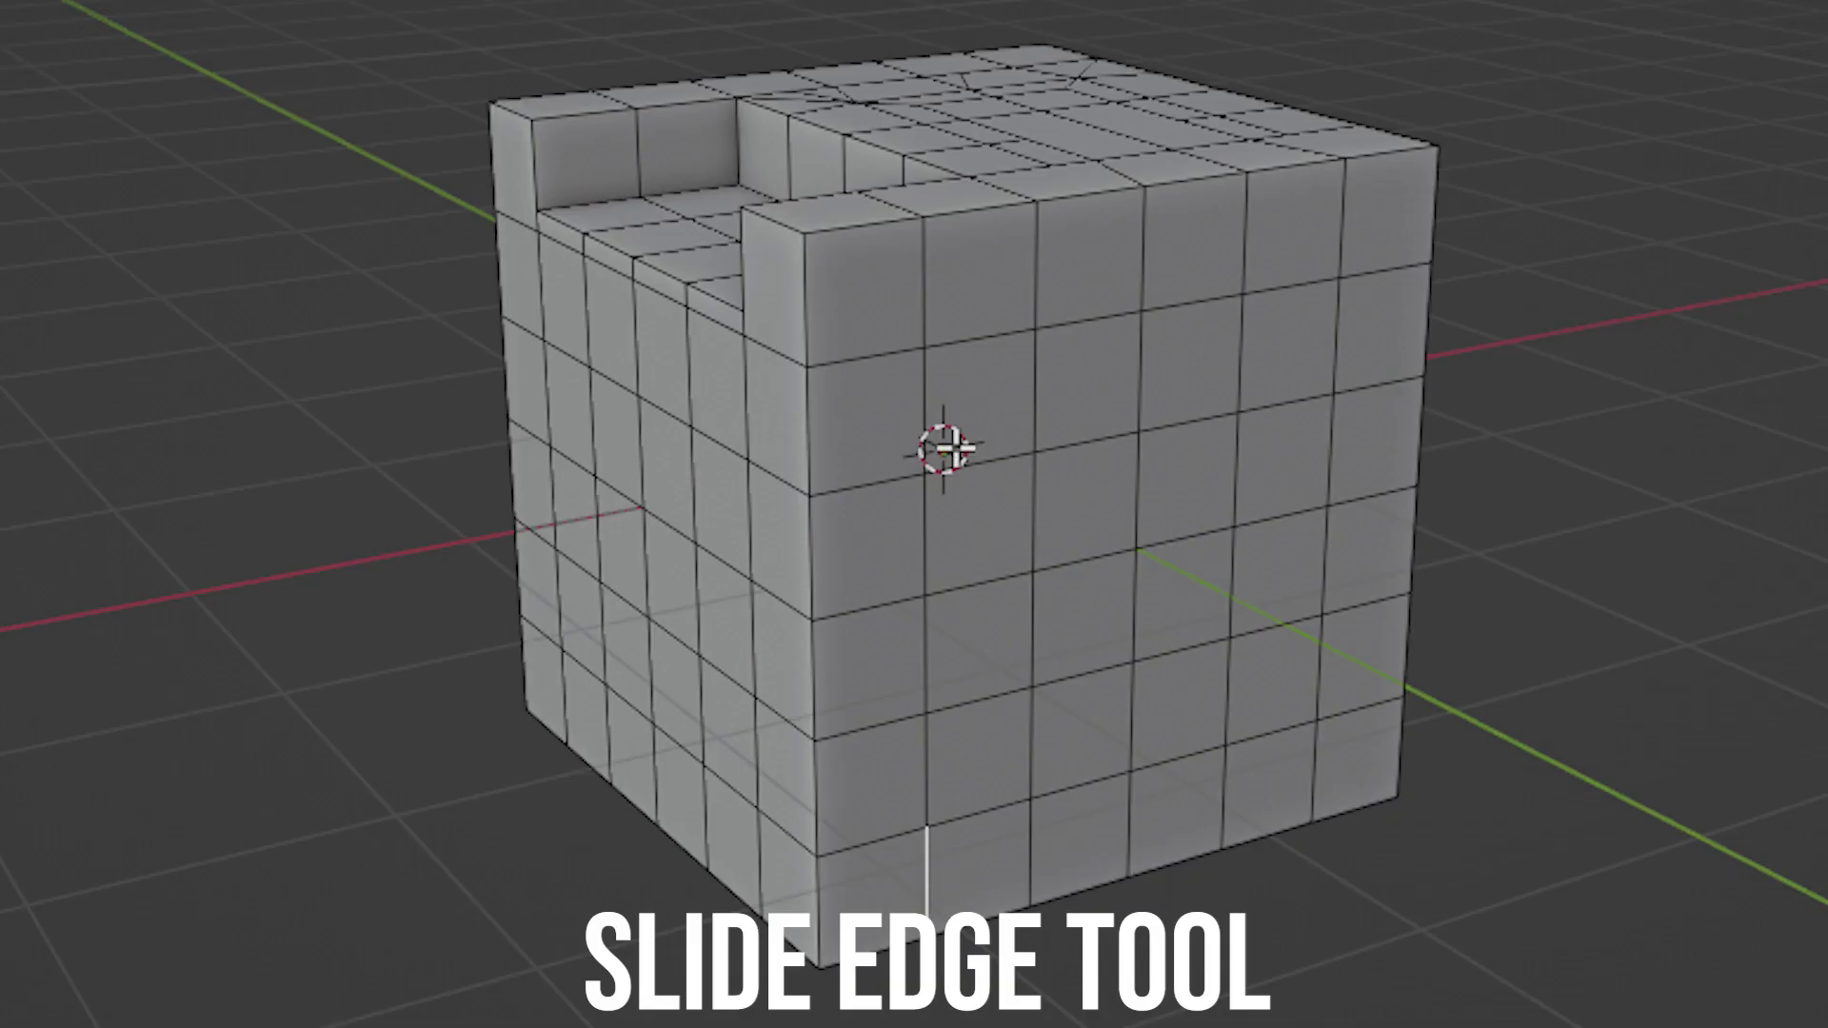
Step: Select further edge paths on the cube's top face, around its notch and on its front face
{"action": "left_click", "coordinate": [1208, 755], "text": "alt"}
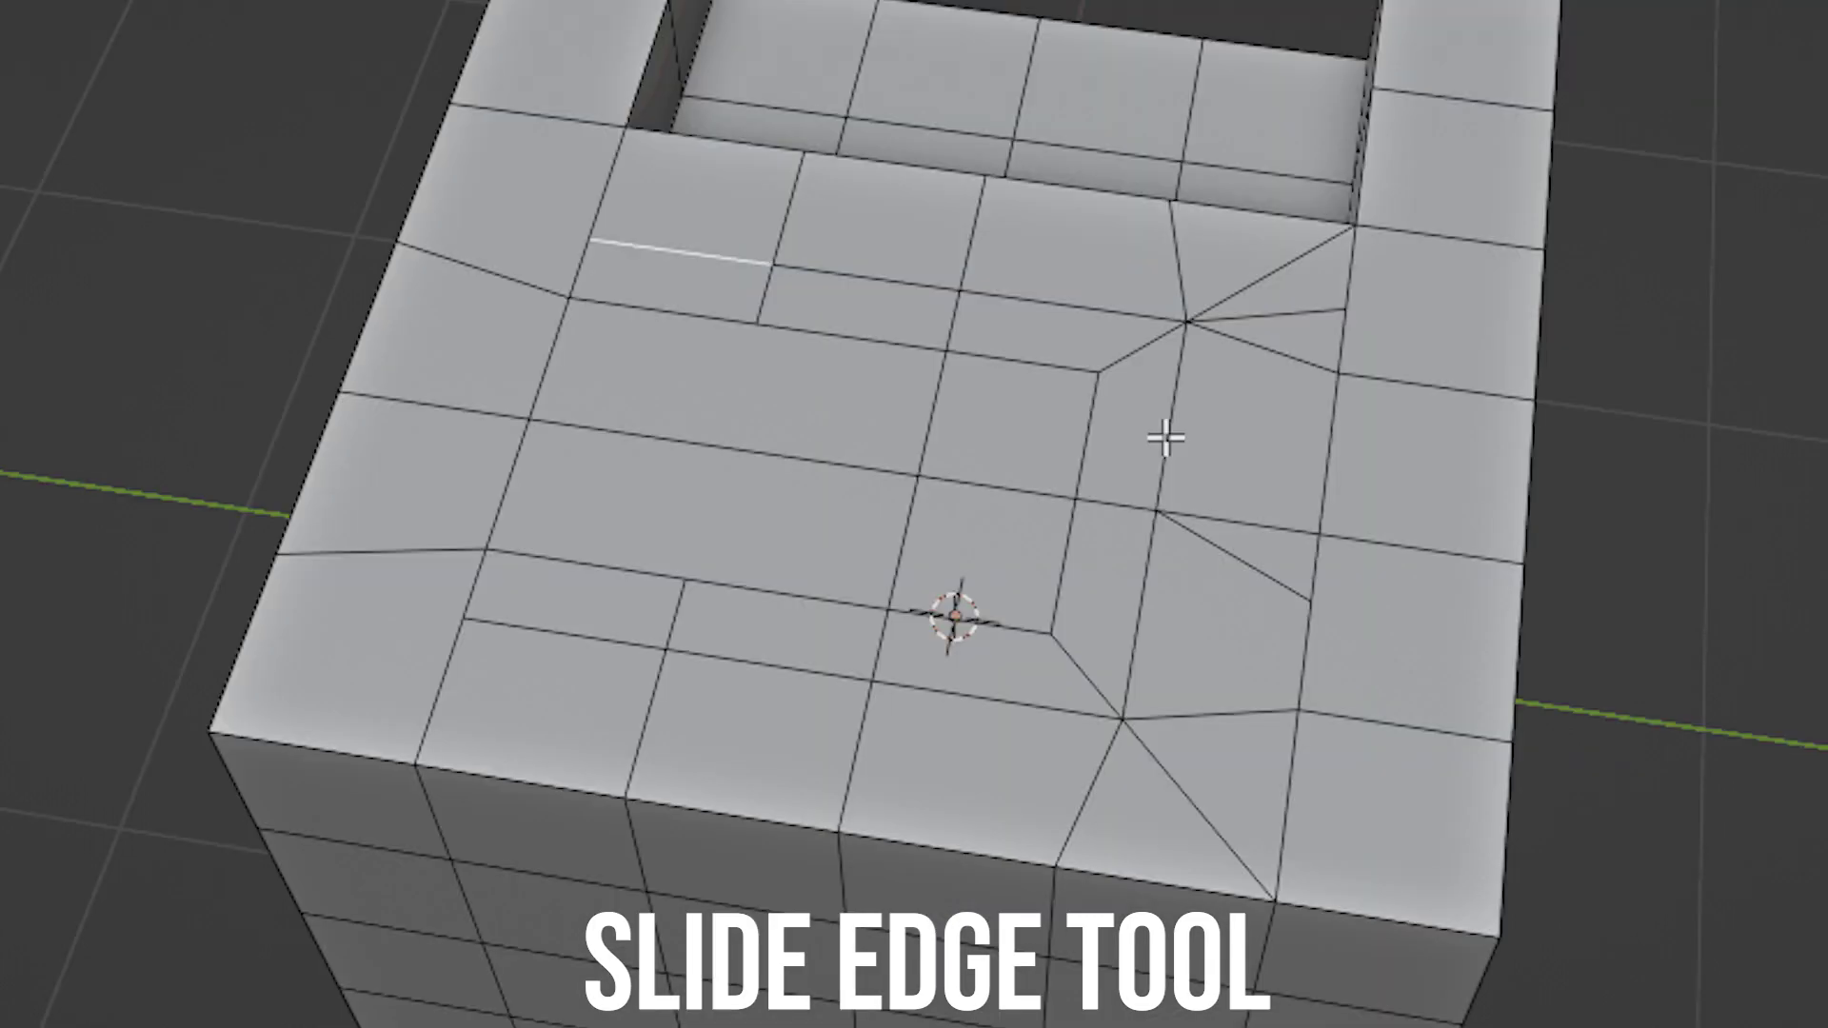
{"action": "left_click", "coordinate": [759, 660], "text": "alt"}
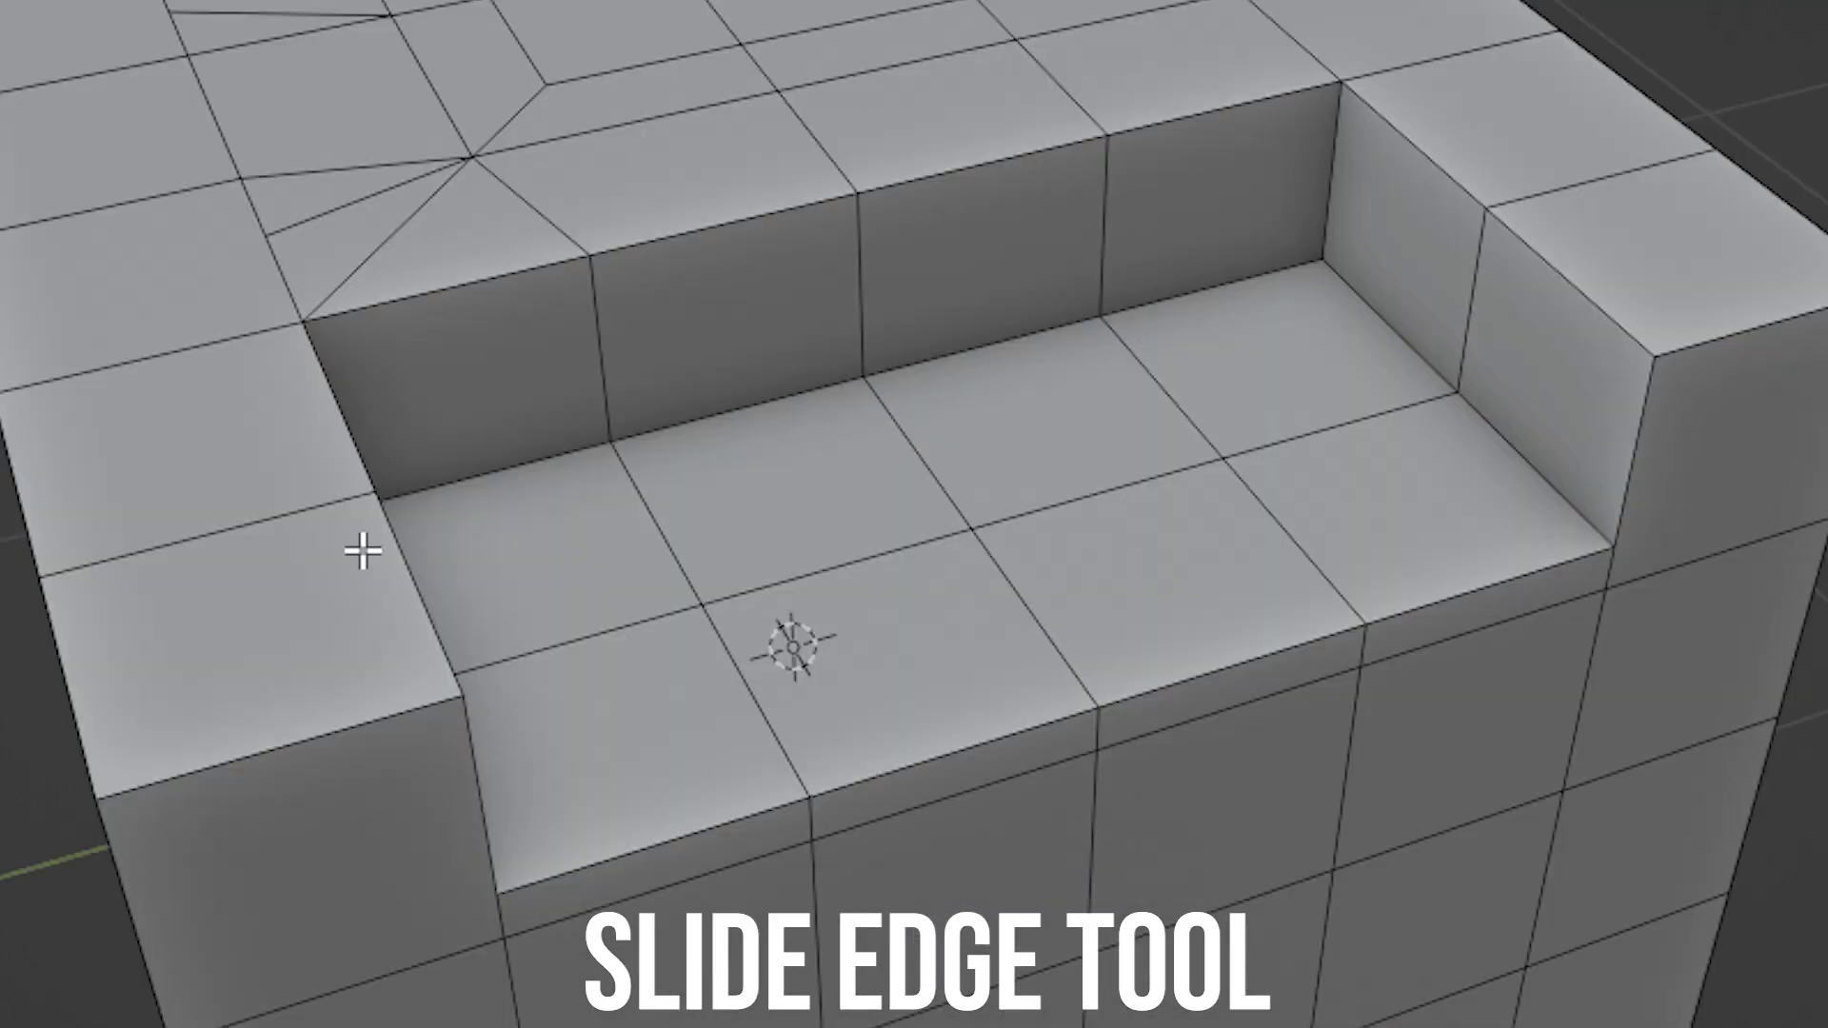
{"action": "left_click", "coordinate": [362, 550], "text": "alt"}
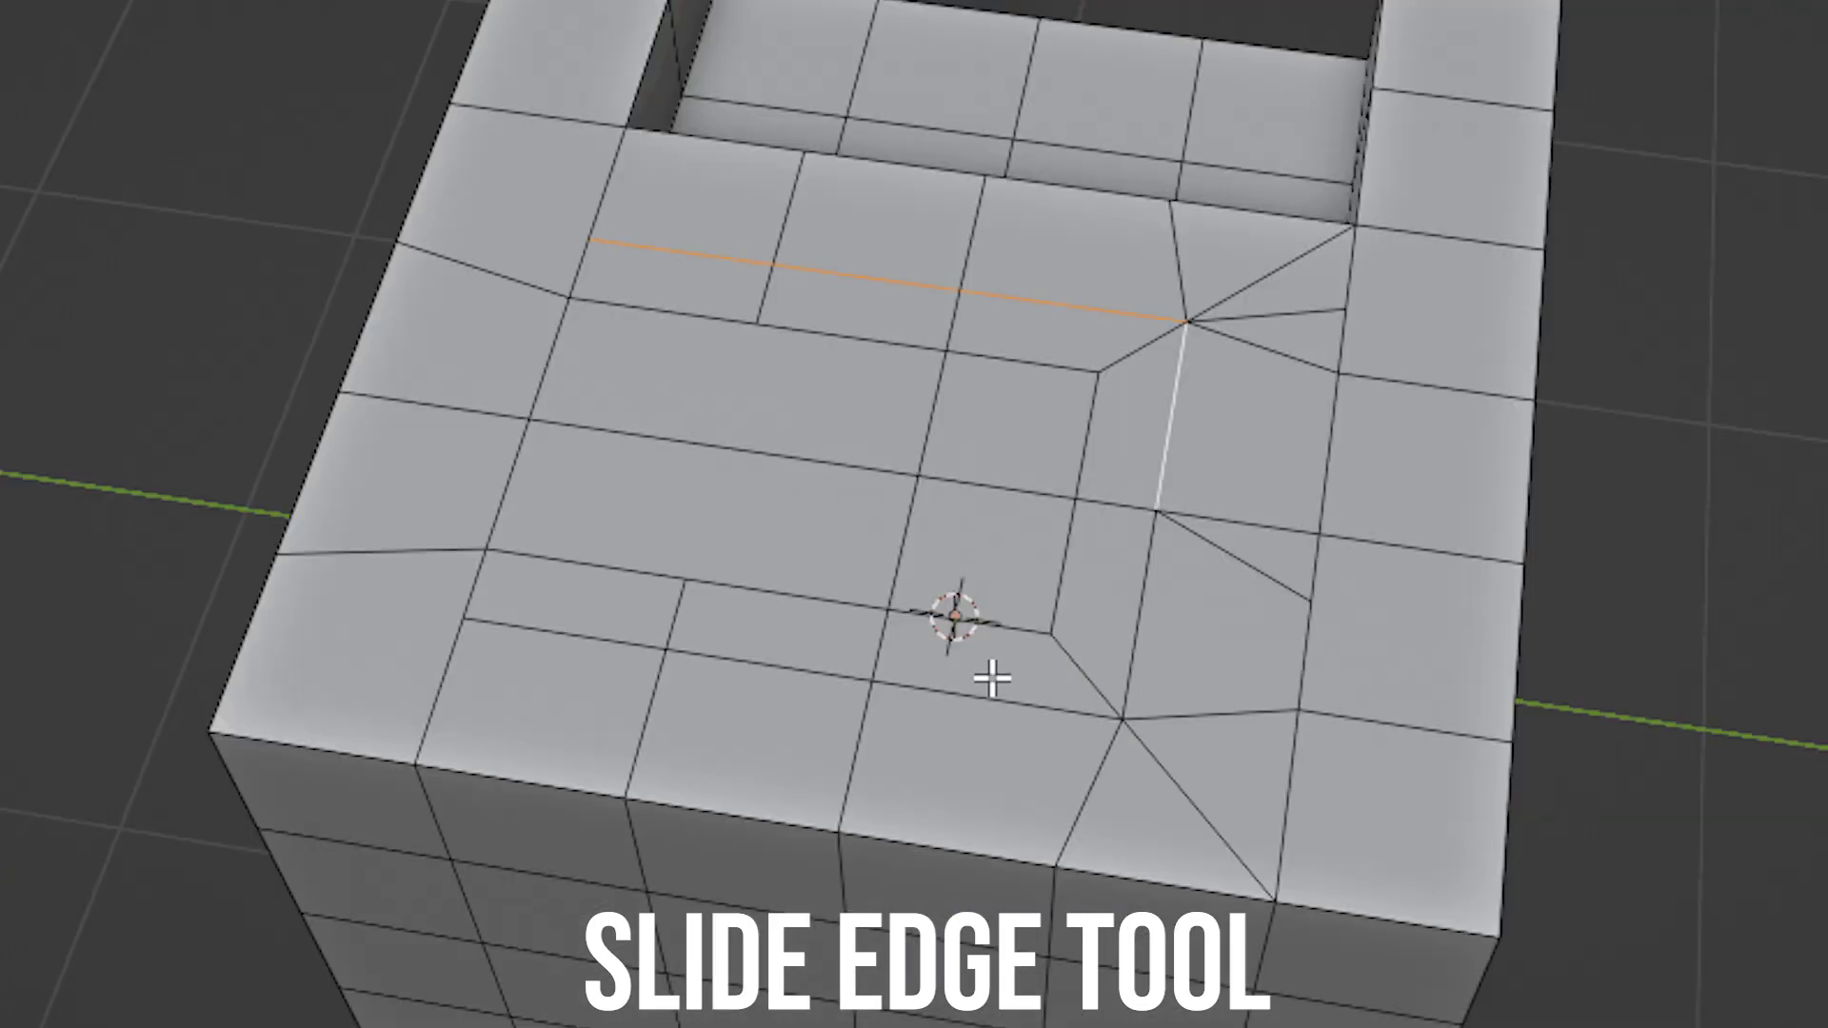
{"action": "left_click_drag", "start_coordinate": [992, 677], "coordinate": [959, 612]}
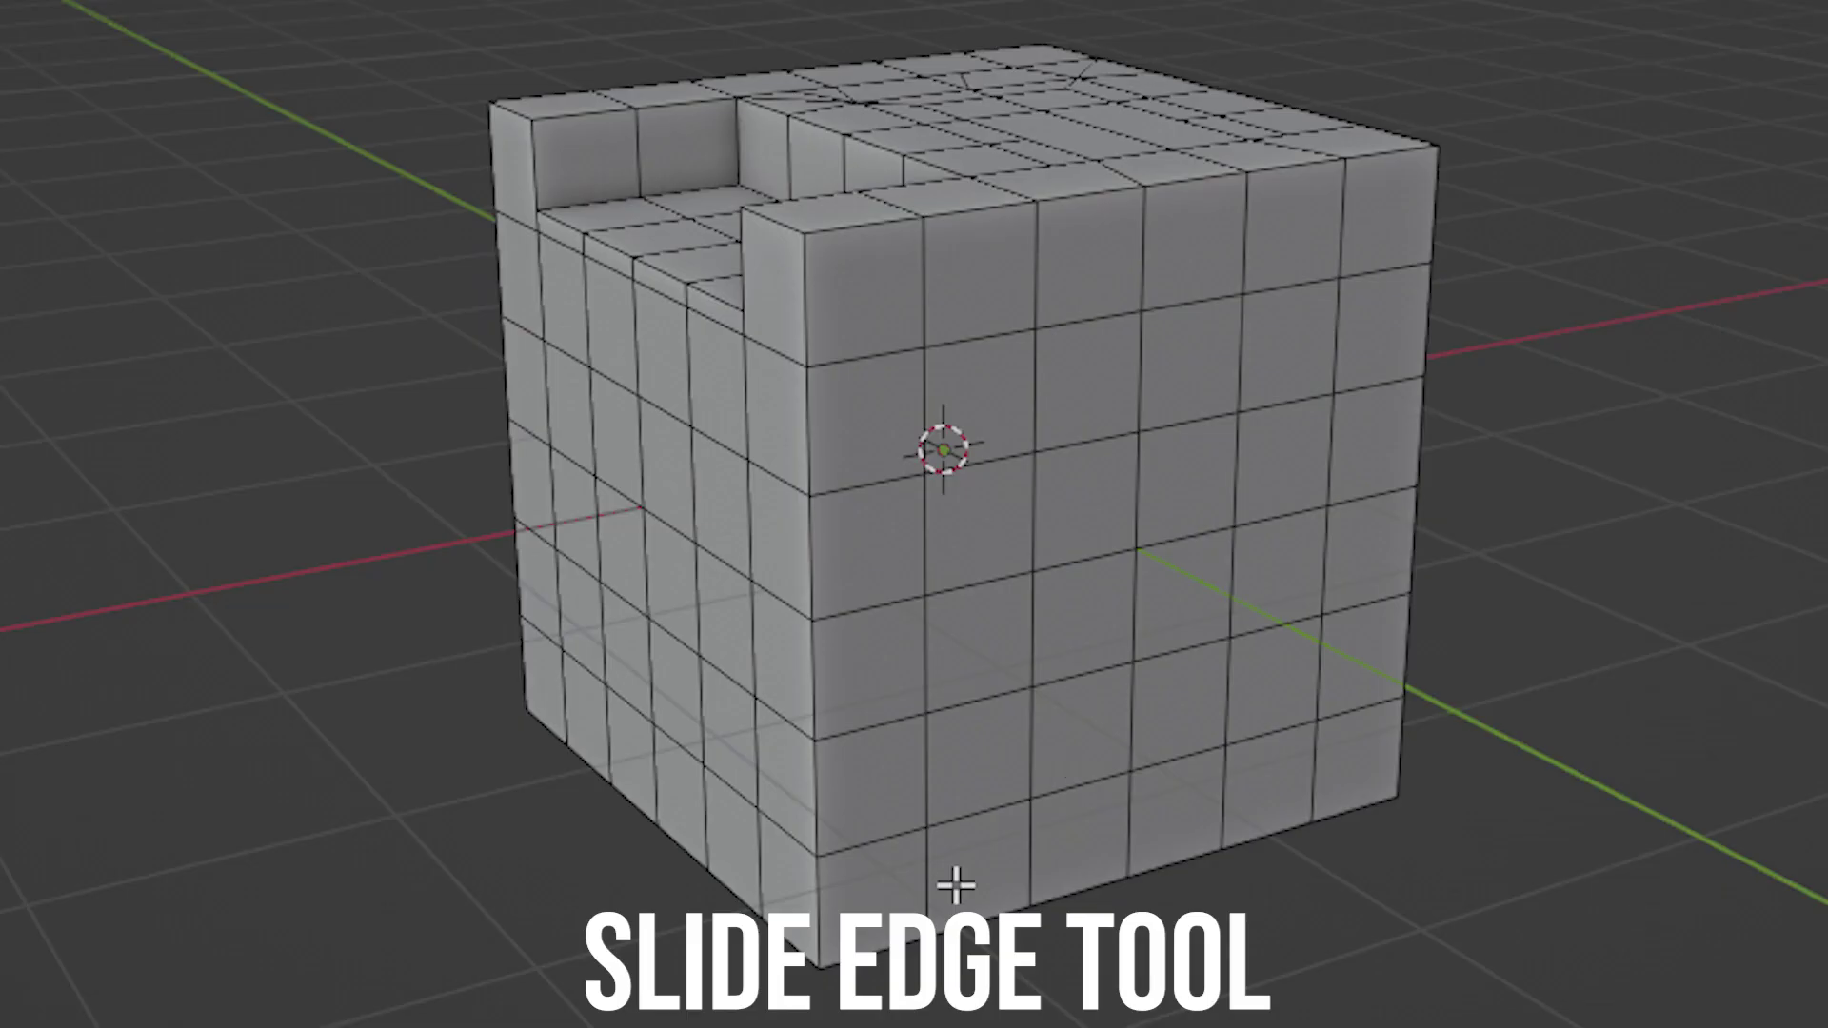
{"action": "left_click", "coordinate": [952, 885], "text": "alt"}
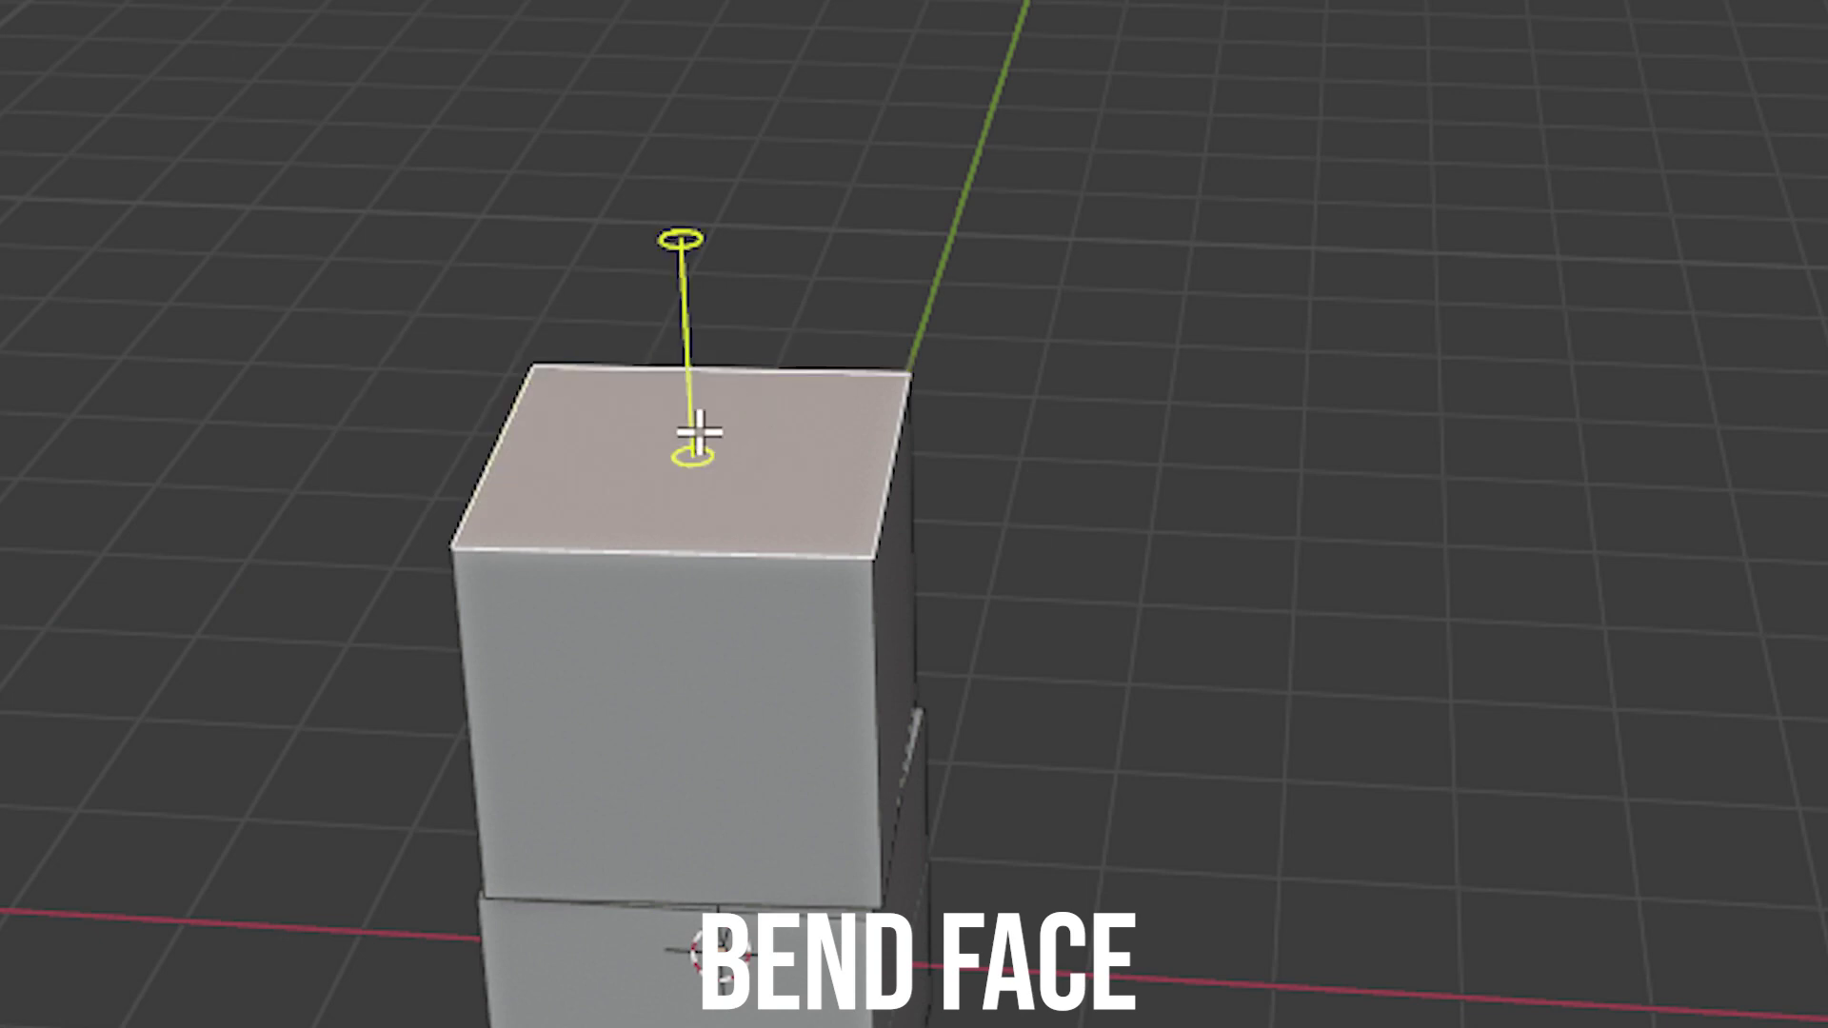
Step: Turn the block's top face about its normal with Bend Face and adjust the rotation of the curved extrusion
{"action": "left_click_drag", "start_coordinate": [698, 430], "coordinate": [743, 457]}
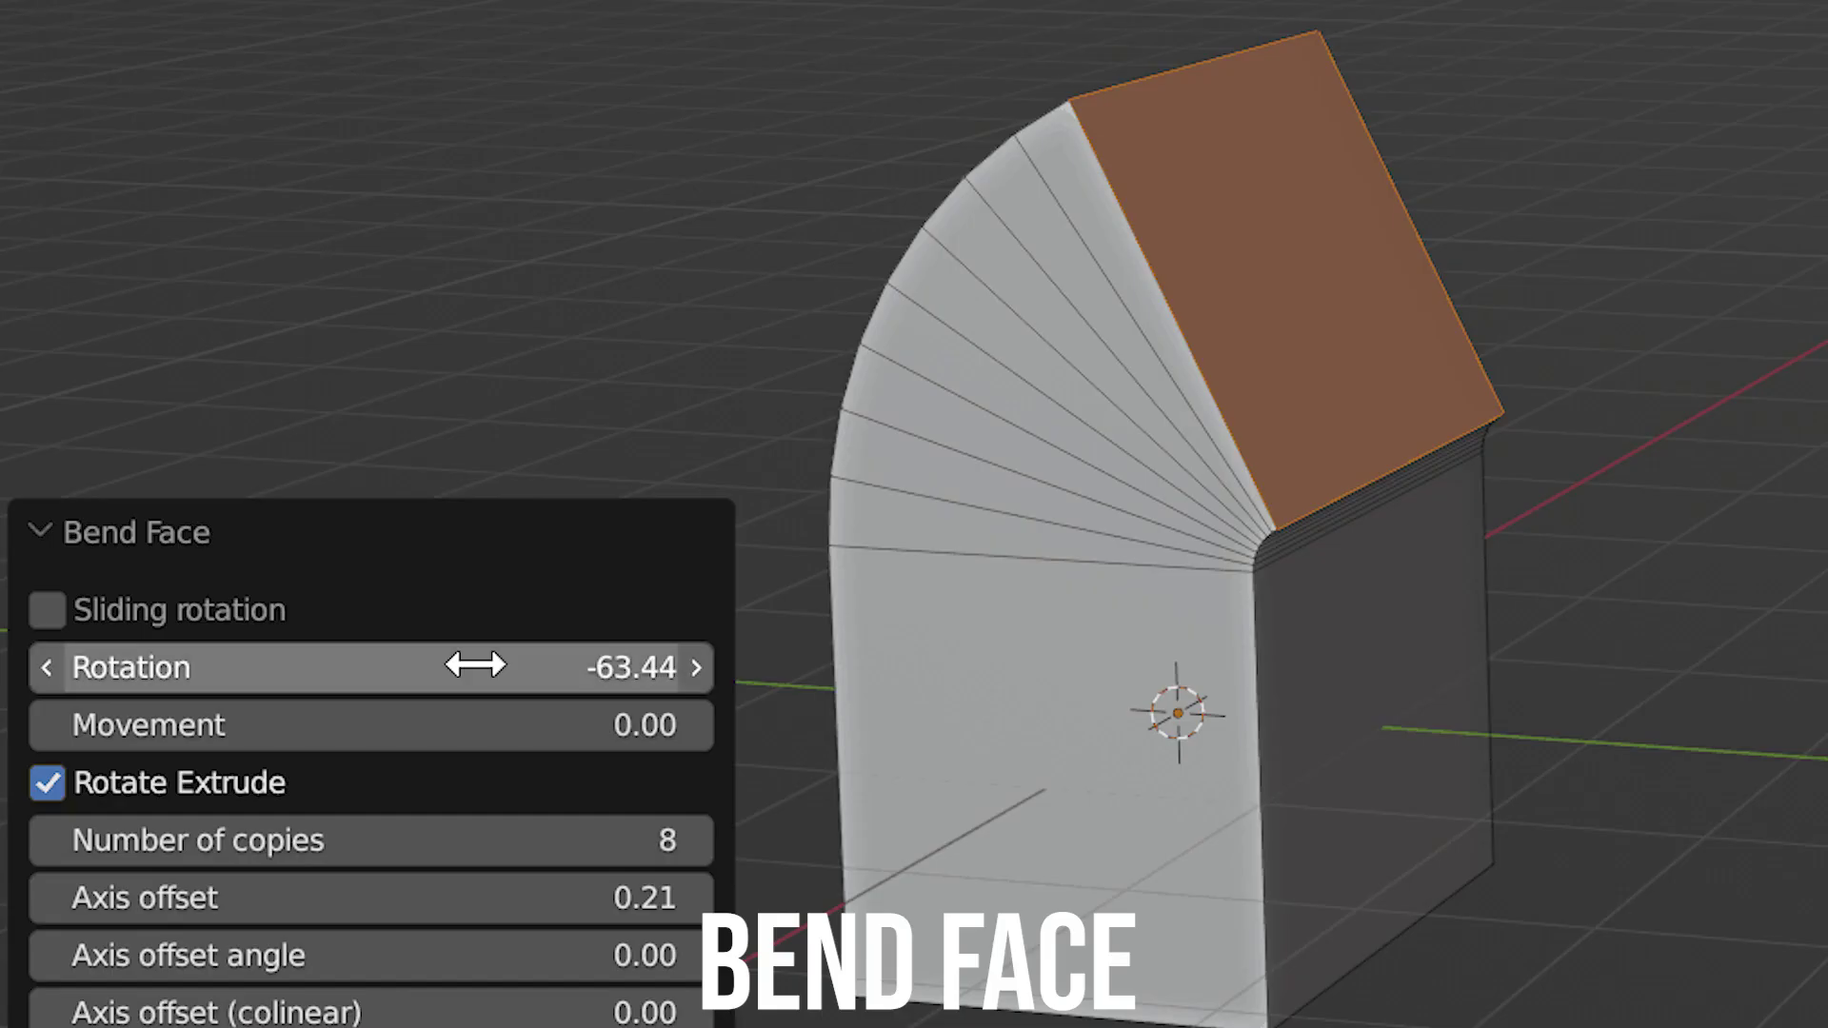
{"action": "left_click_drag", "start_coordinate": [469, 661], "coordinate": [533, 660]}
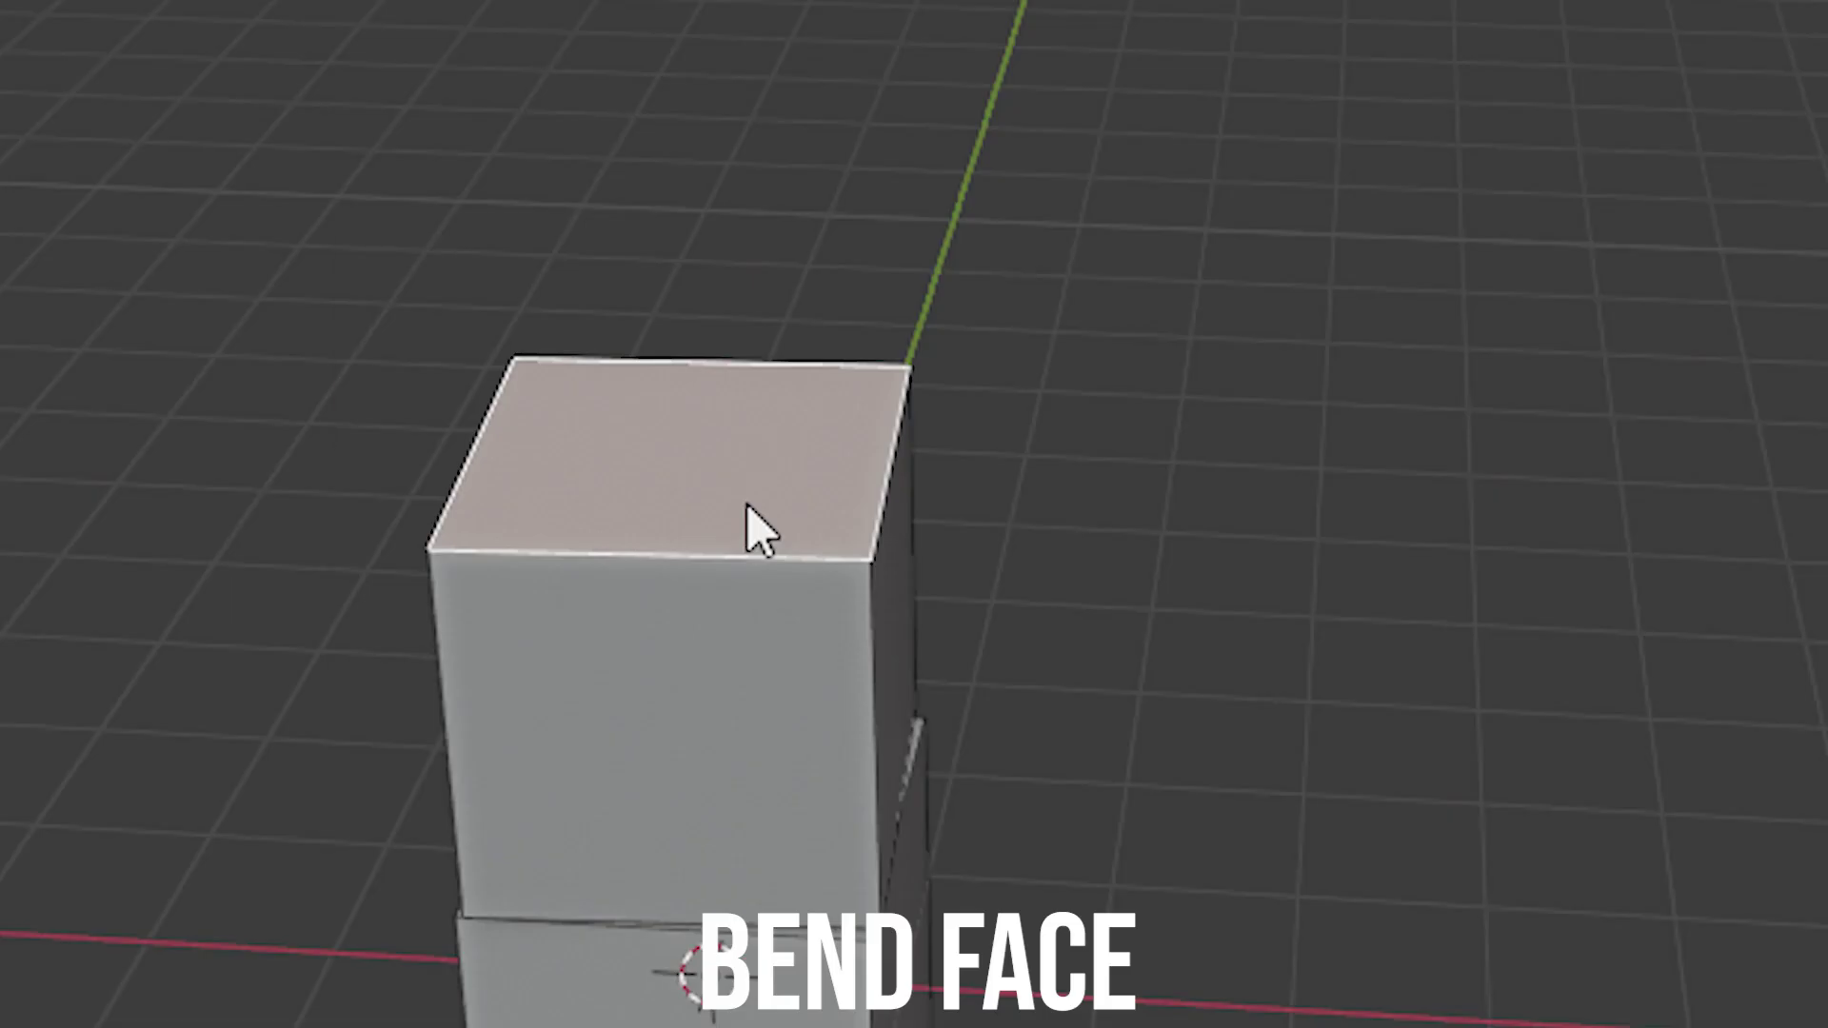
{"action": "left_click", "coordinate": [917, 458]}
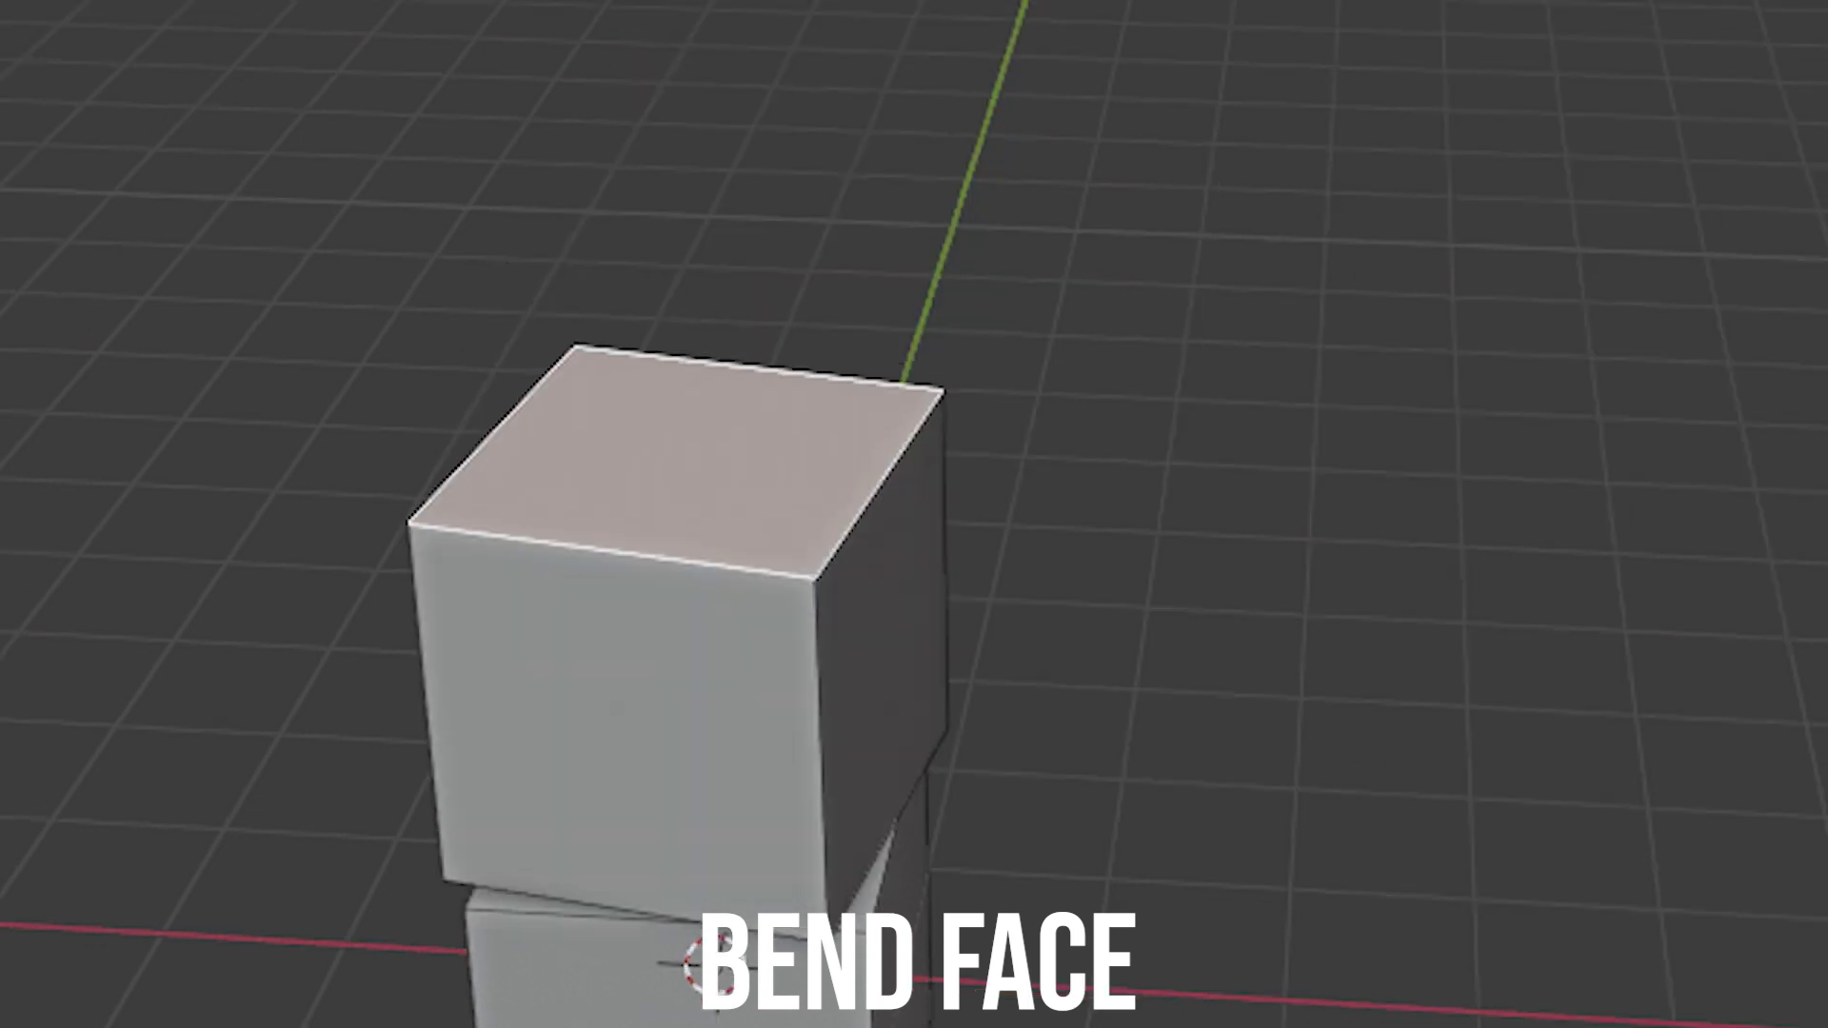
Step: Select all linked faces of the upper cube and rotate it about the top face's side edge with Bend Face
{"action": "key", "text": "ctrl+l"}
{"action": "key", "text": "q"}
{"action": "left_click", "coordinate": [795, 523]}
{"action": "left_click_drag", "start_coordinate": [885, 476], "coordinate": [918, 686]}
{"action": "key", "text": "ctrl+l"}
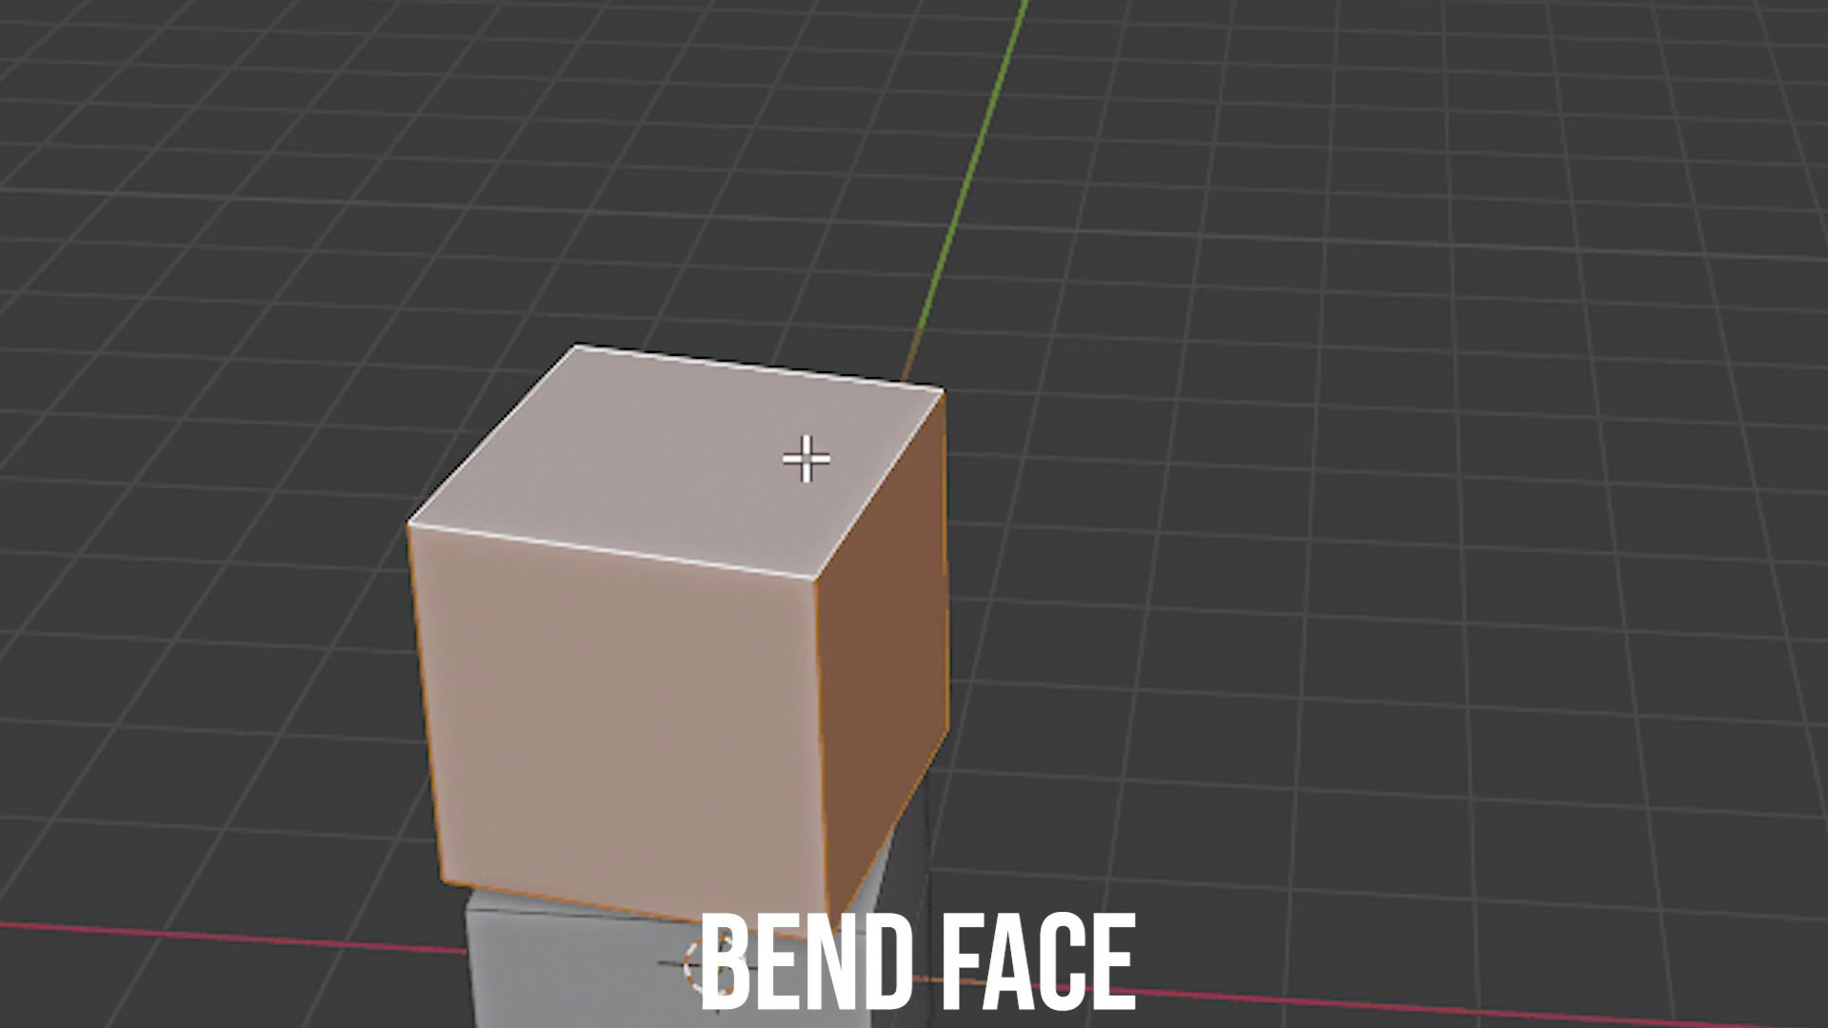
{"action": "left_click", "coordinate": [864, 425]}
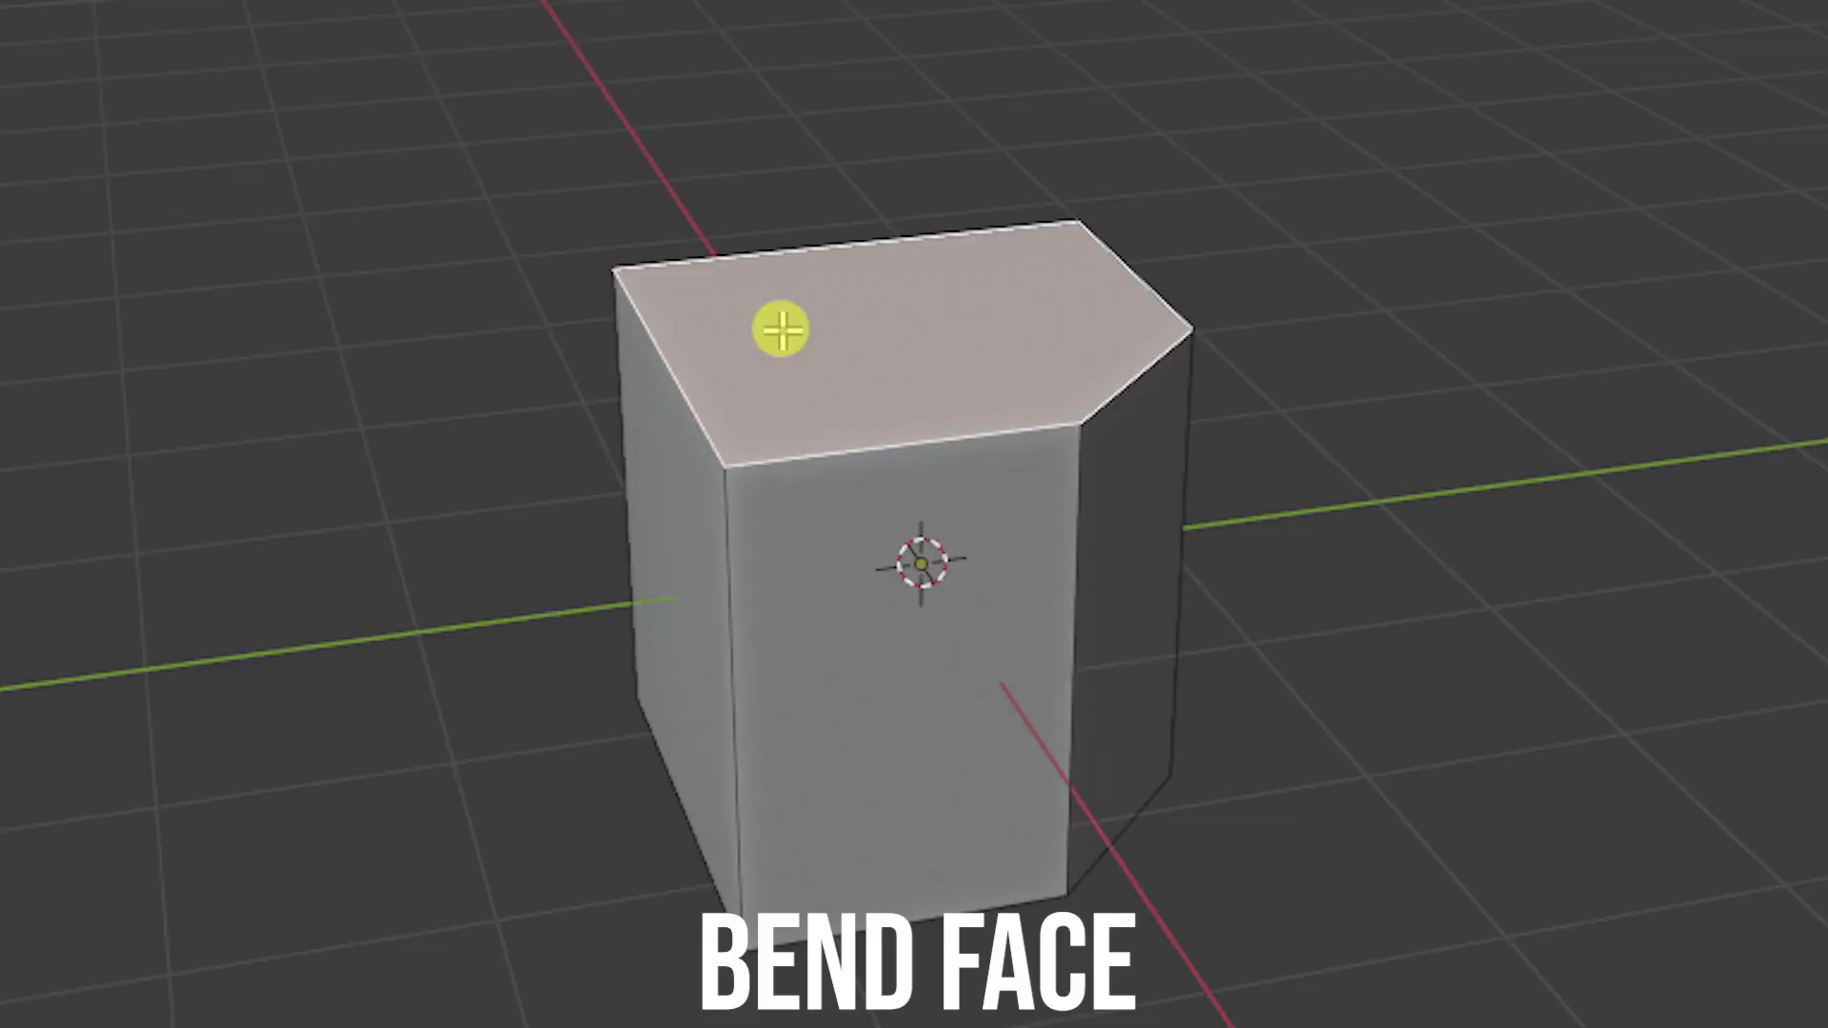
Step: Bend the pentagonal prism's top face with Bend Face and adjust the Rotation value of the curved extrusion
{"action": "left_click", "coordinate": [702, 346]}
{"action": "left_click_drag", "start_coordinate": [702, 347], "coordinate": [873, 396]}
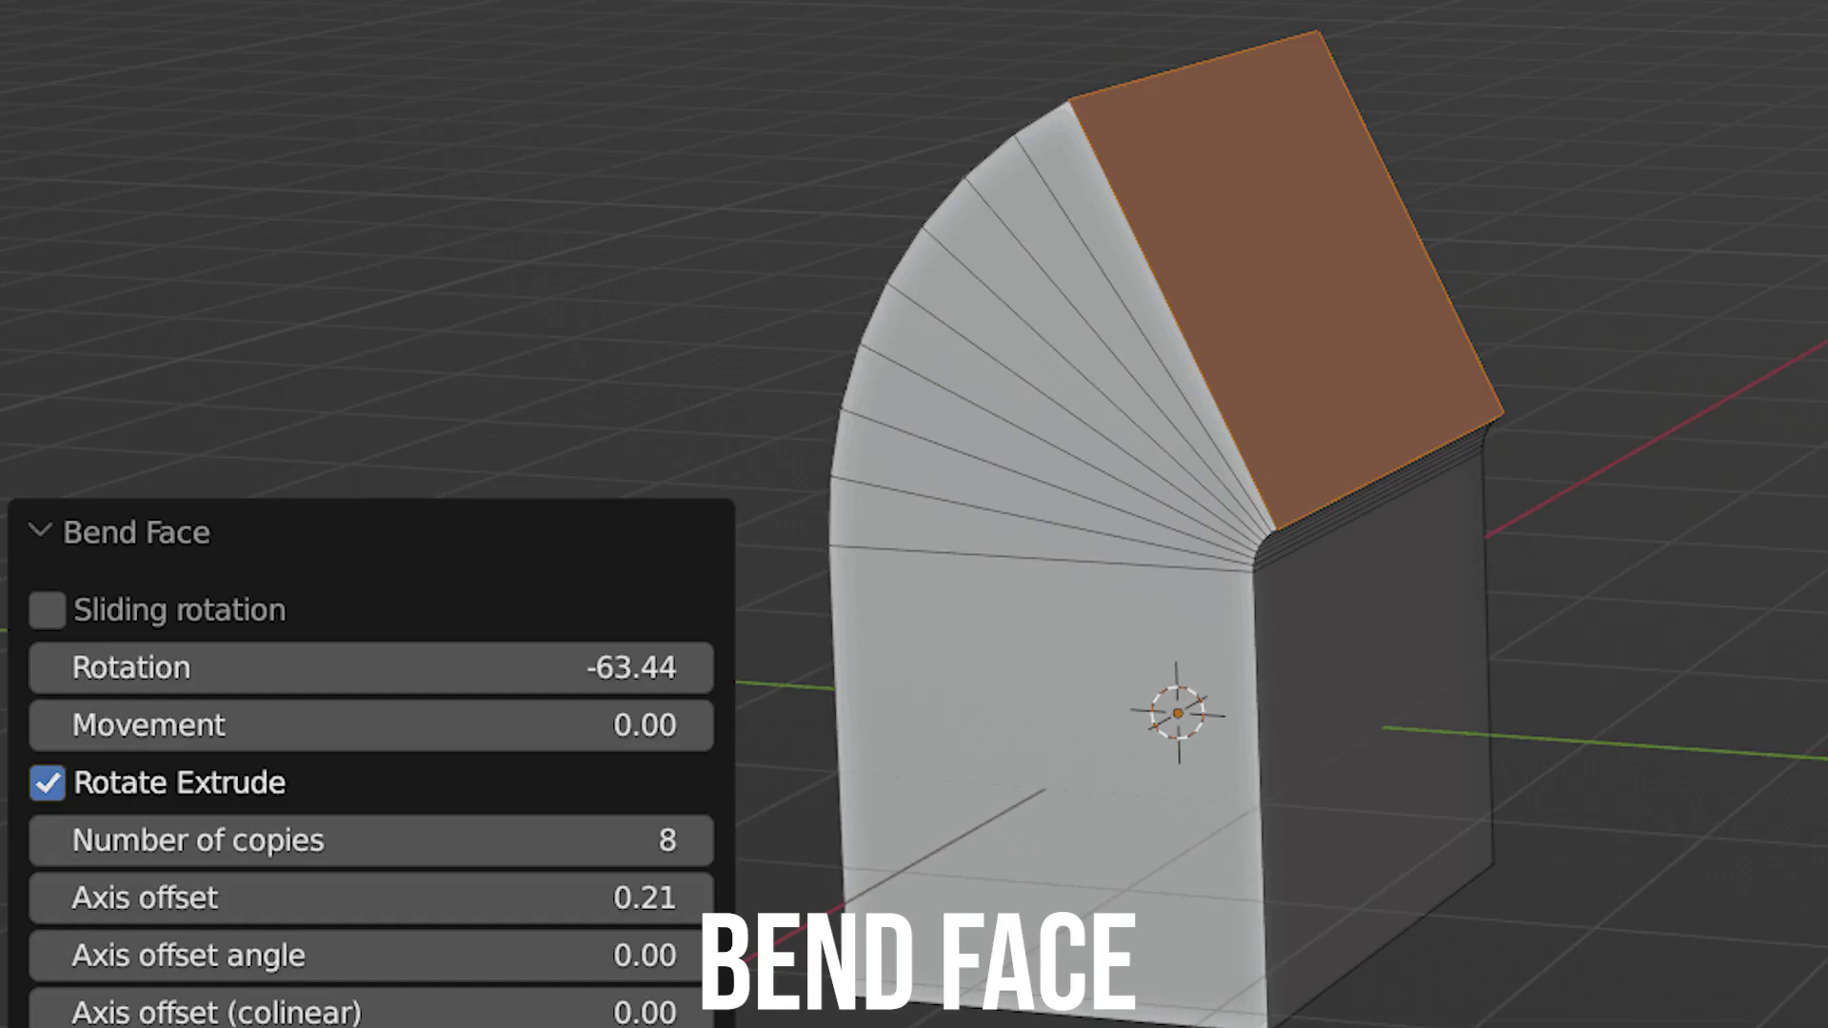
{"action": "left_click_drag", "start_coordinate": [371, 664], "coordinate": [285, 665]}
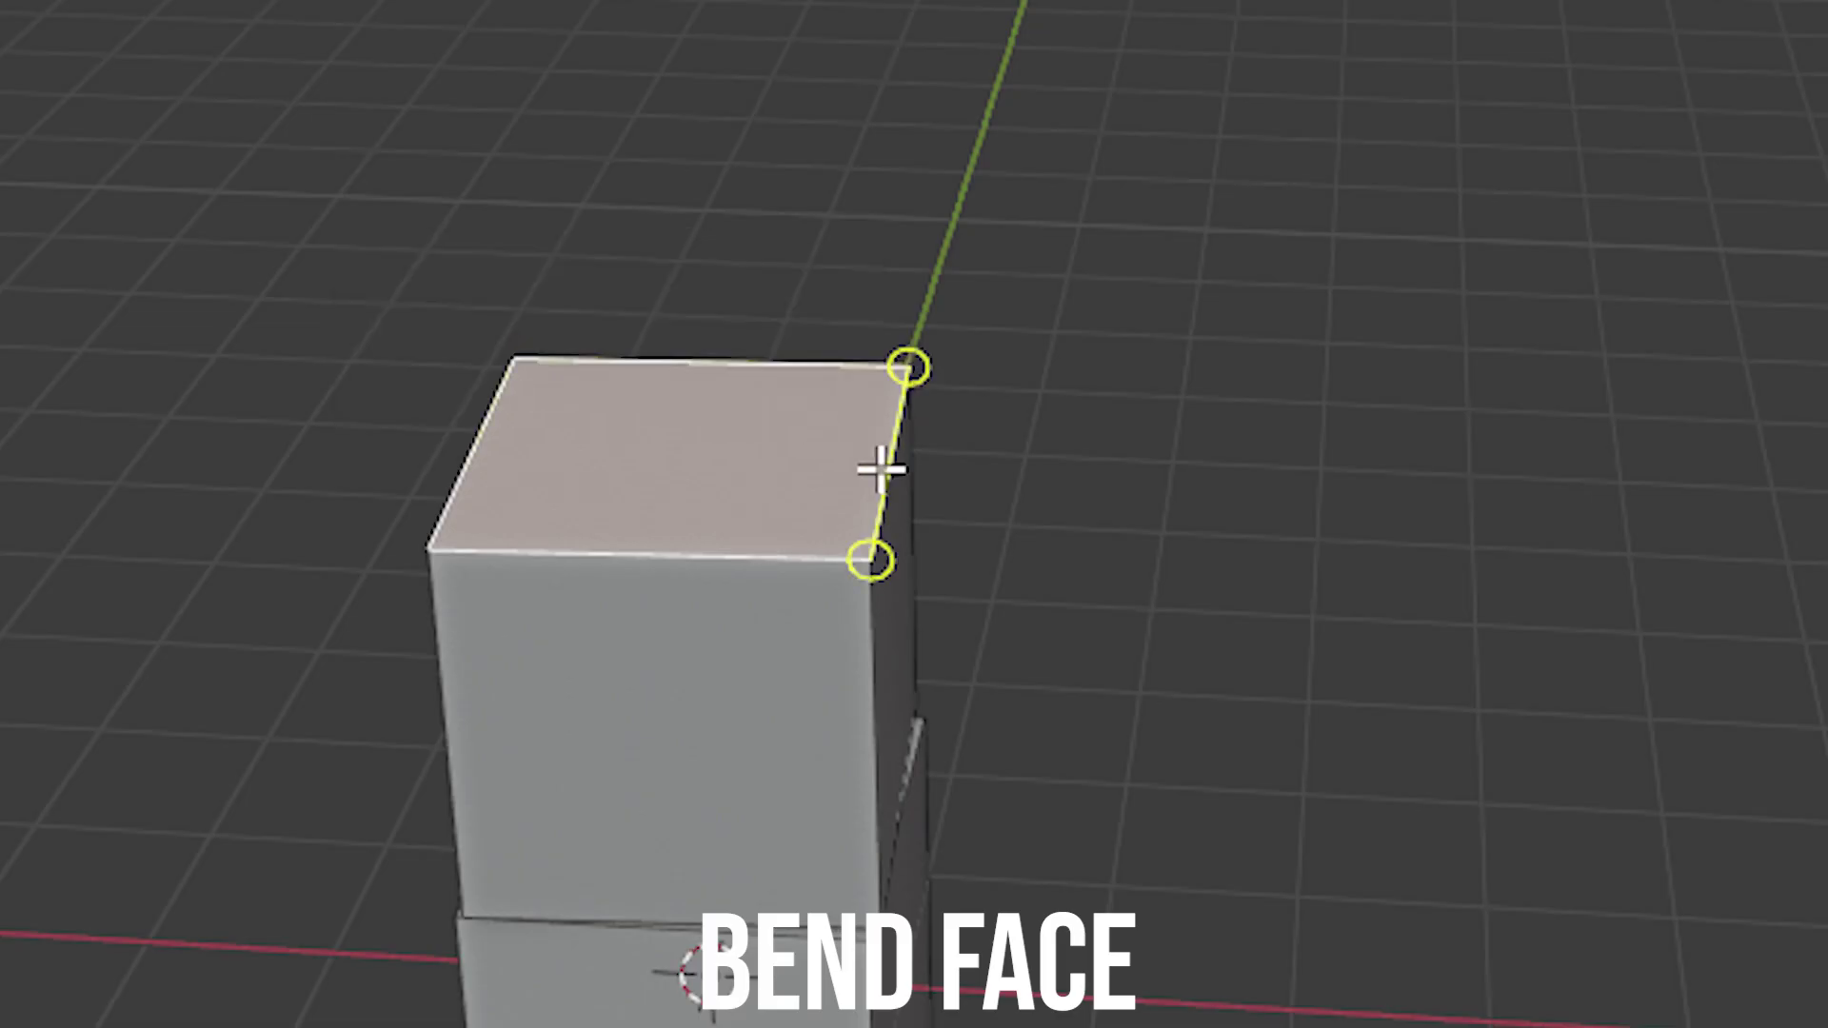
Step: Bend the block's top face about its side edge as a rotated extrusion and adjust its number of segments
{"action": "left_click_drag", "start_coordinate": [881, 470], "coordinate": [665, 530]}
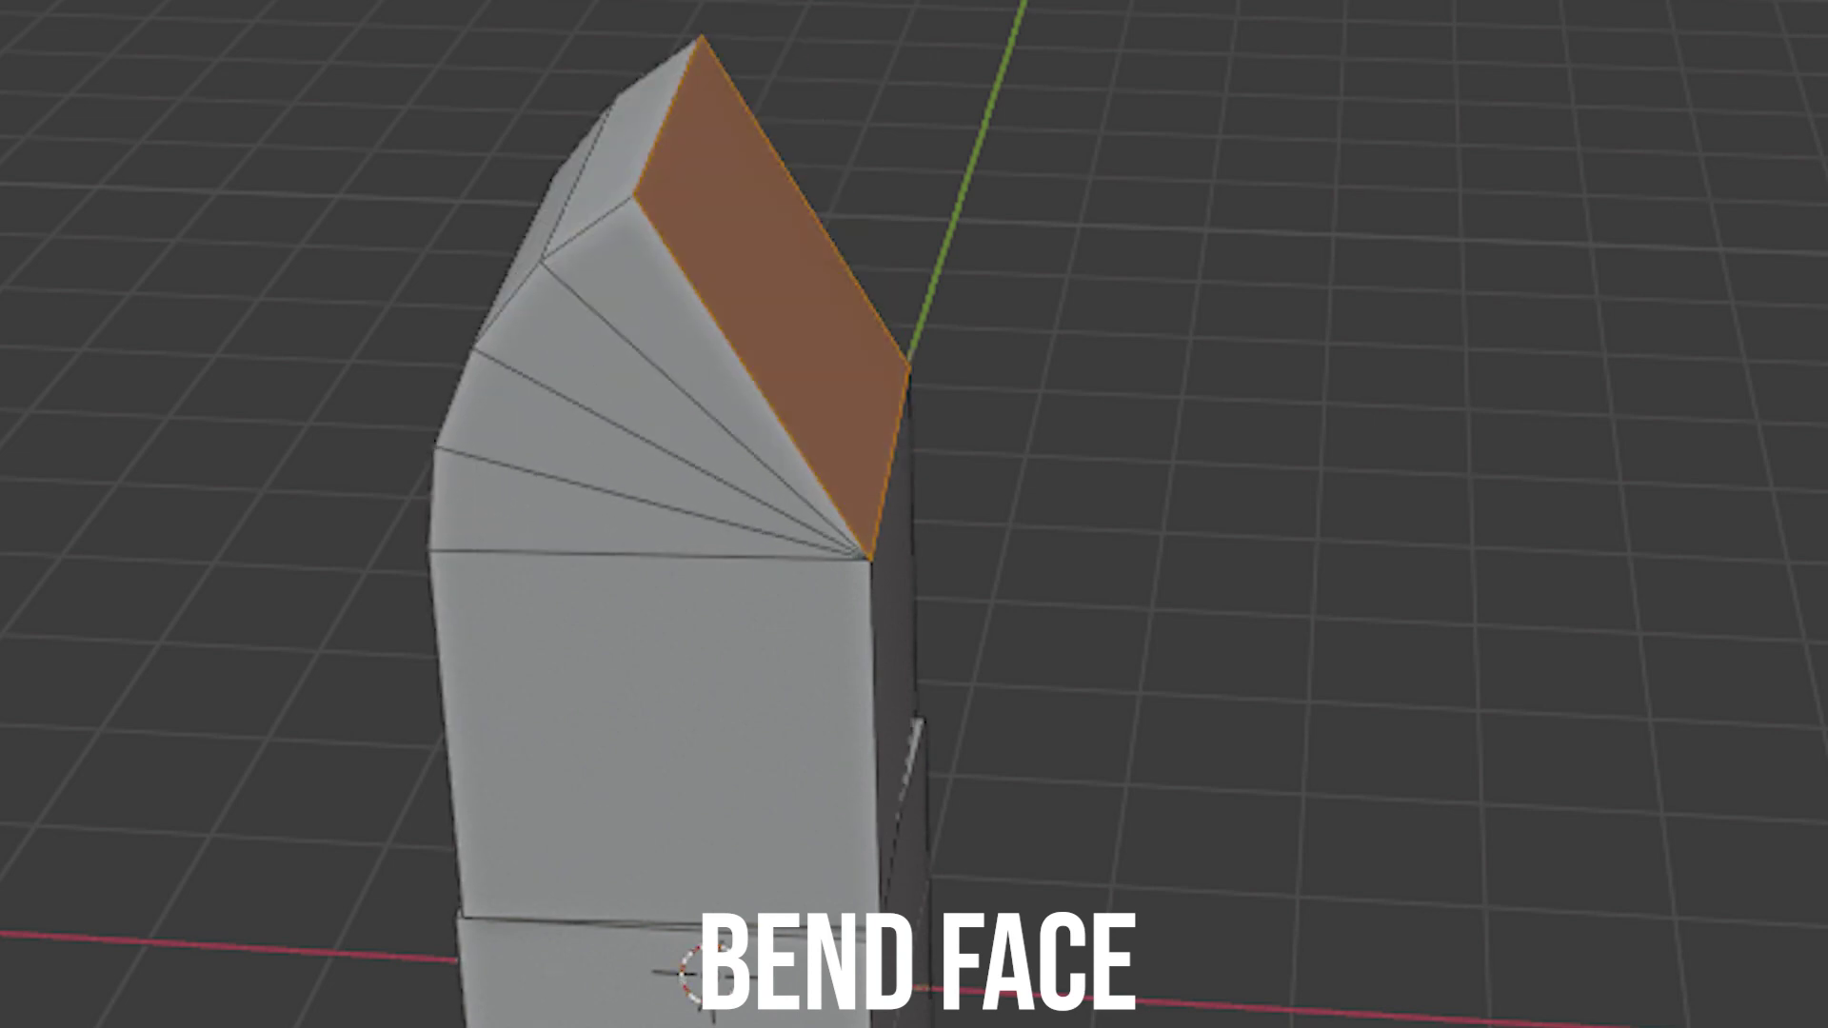
{"action": "scroll", "coordinate": [762, 333], "scroll_direction": "up", "scroll_amount": 4}
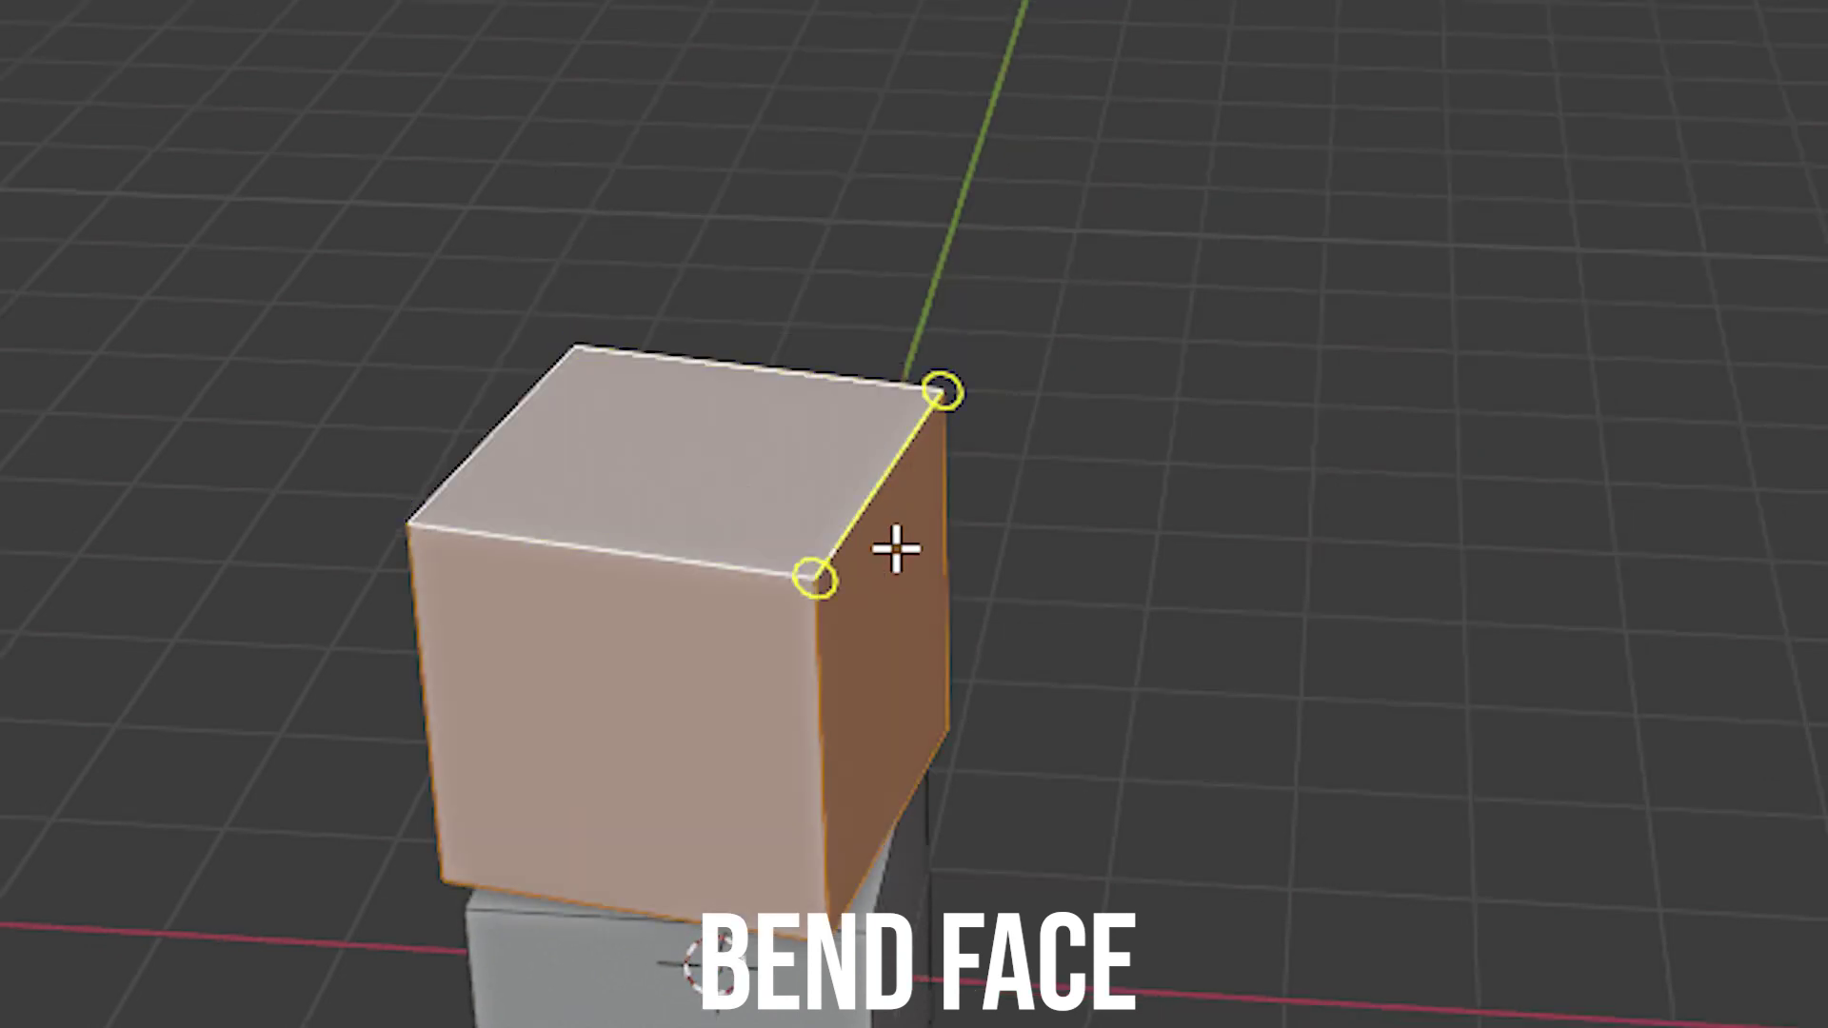
Step: Rotate the linked upper cube about its top face's side edge and about that face's normal
{"action": "left_click_drag", "start_coordinate": [890, 543], "coordinate": [885, 693]}
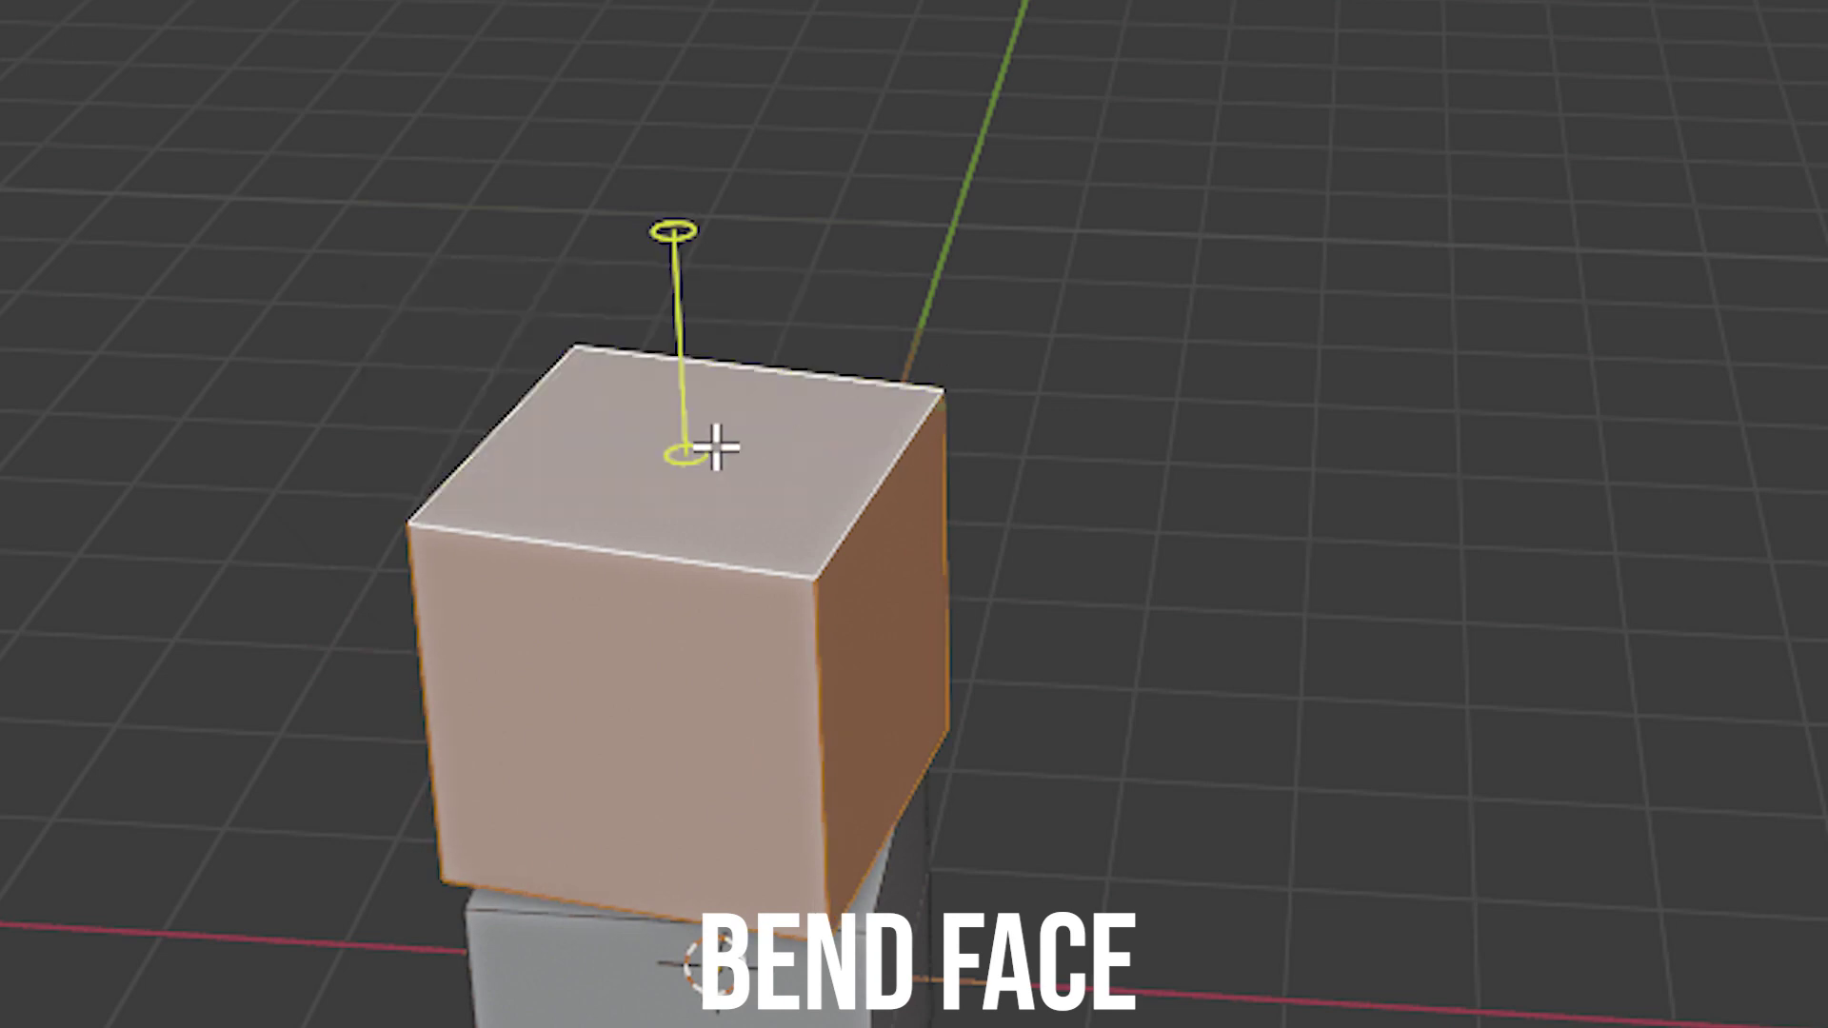
{"action": "left_click_drag", "start_coordinate": [714, 444], "coordinate": [254, 539]}
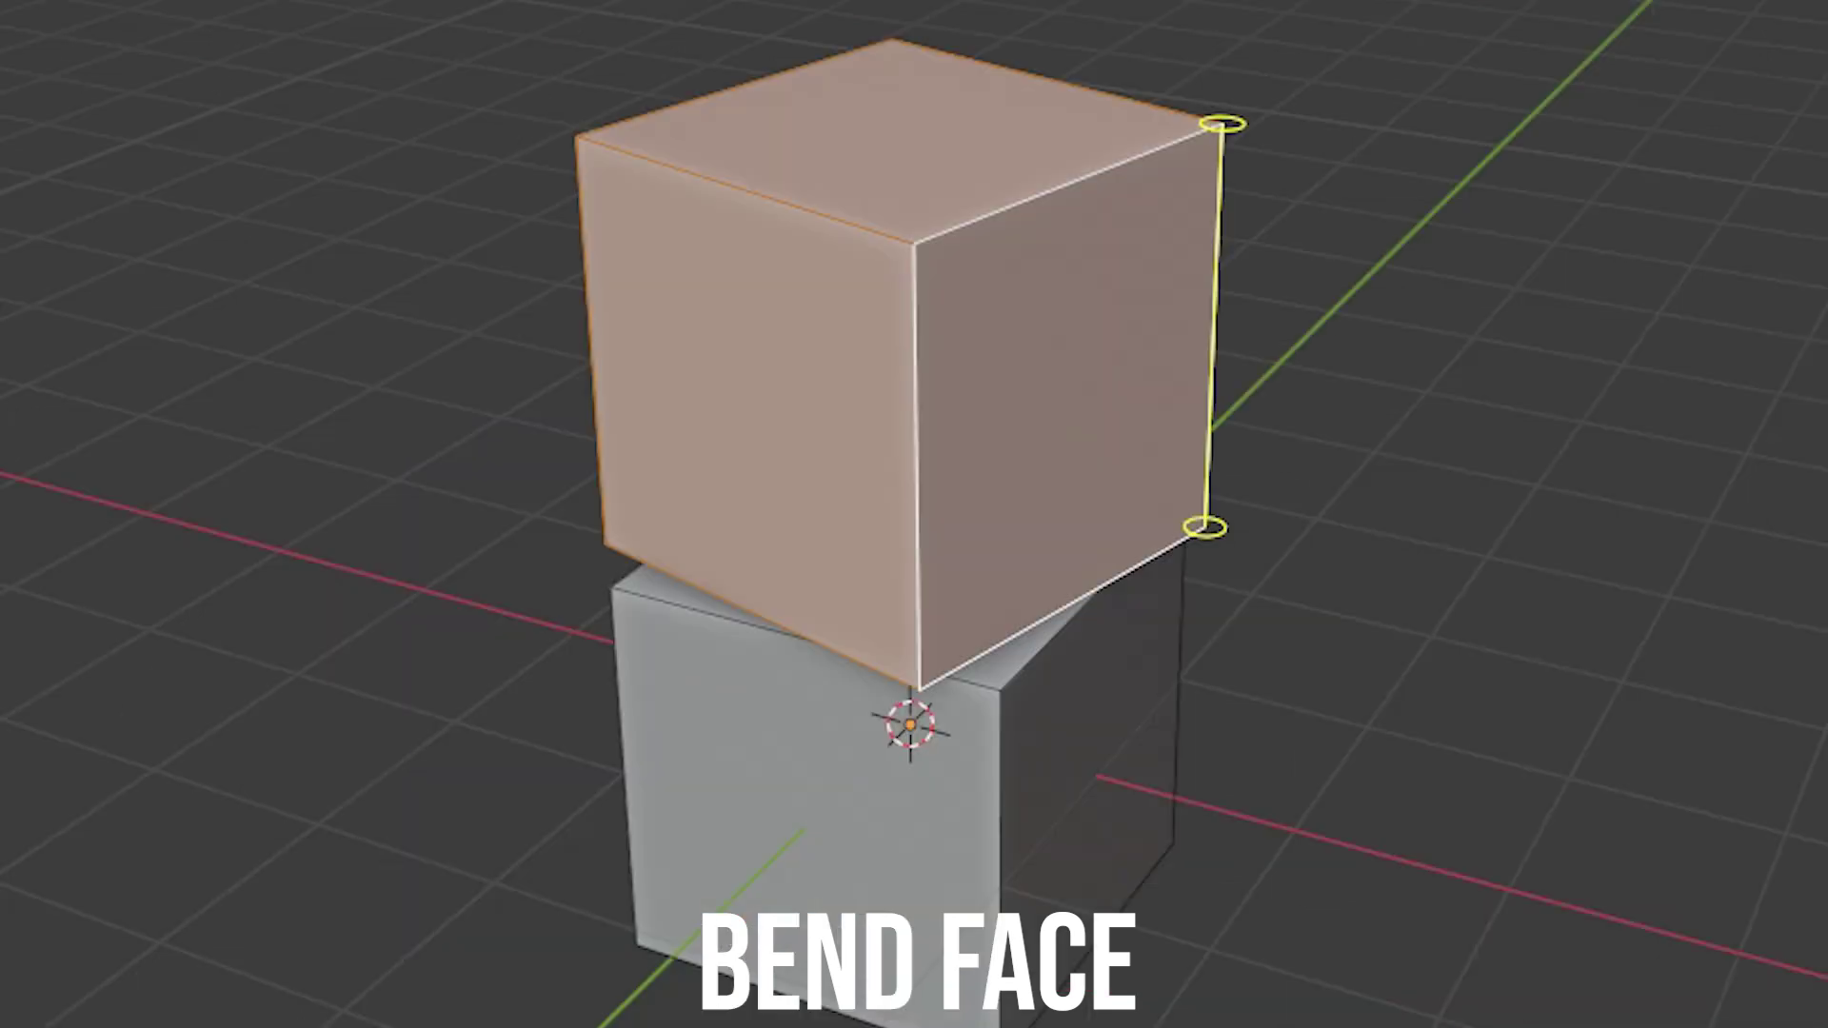